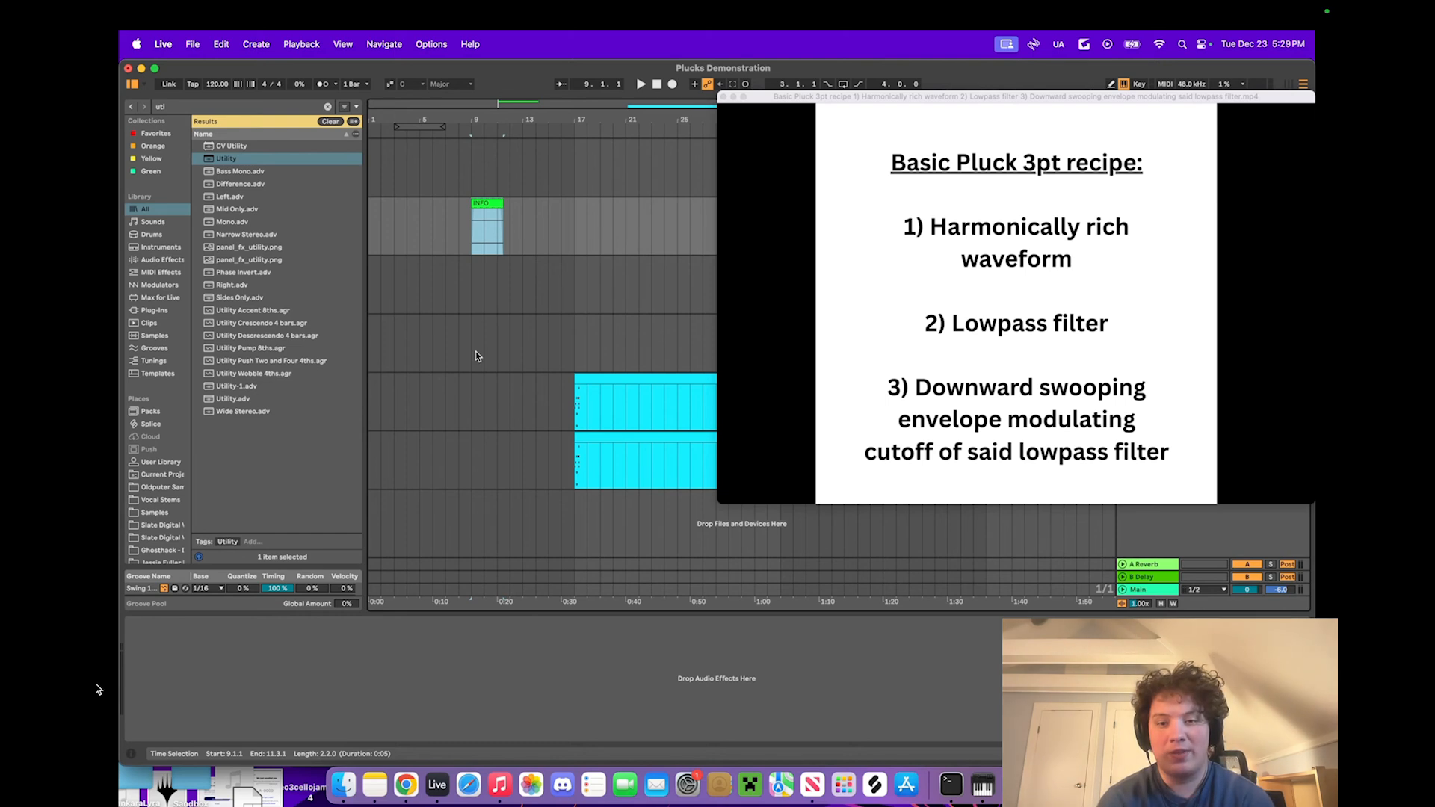
Step: Dismiss the pluck recipe note, search the browser for "serum", and load Serum onto the first MIDI track
{"action": "left_click", "coordinate": [722, 97]}
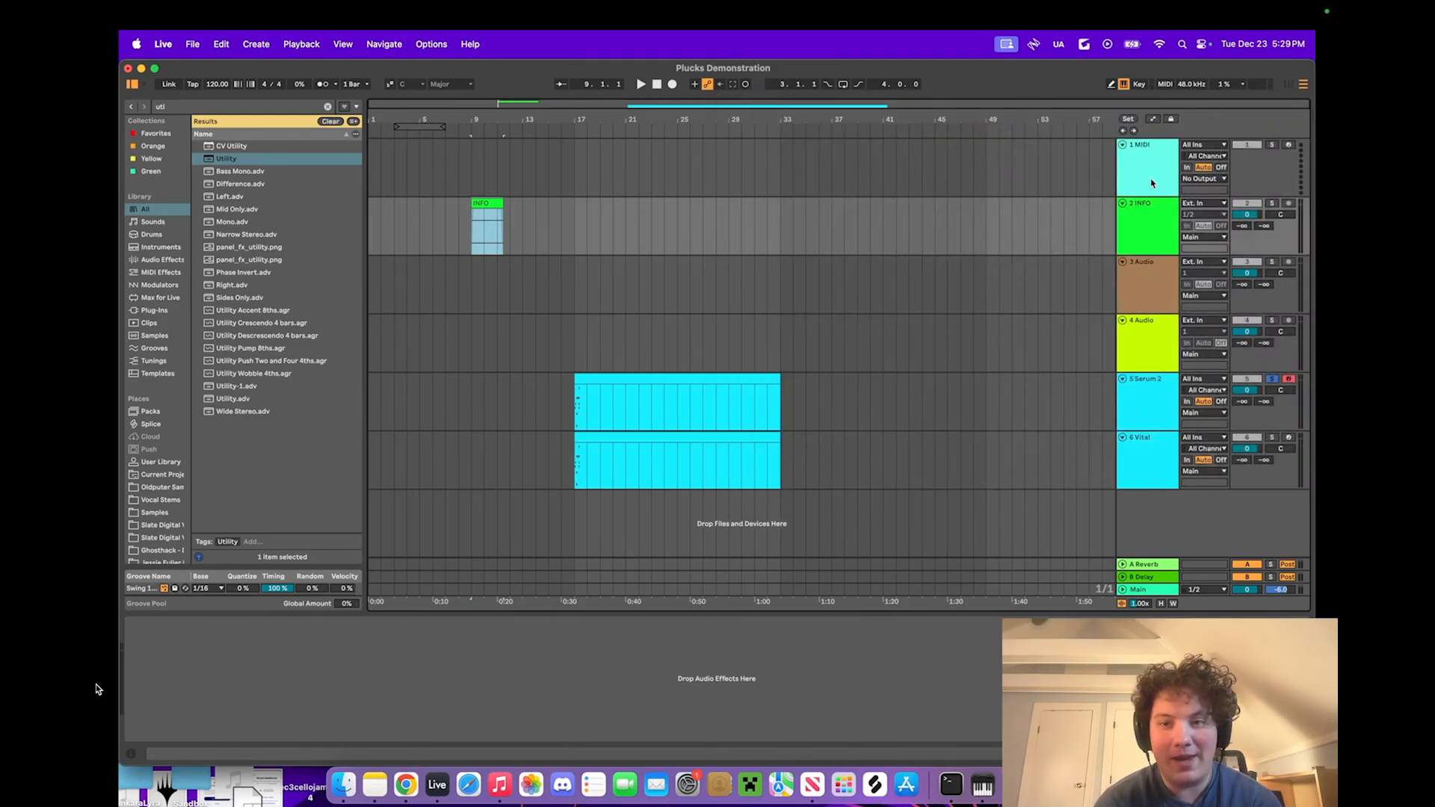
{"action": "left_click", "coordinate": [1147, 173]}
{"action": "key", "text": "super+f"}
{"action": "type", "text": "serum"}
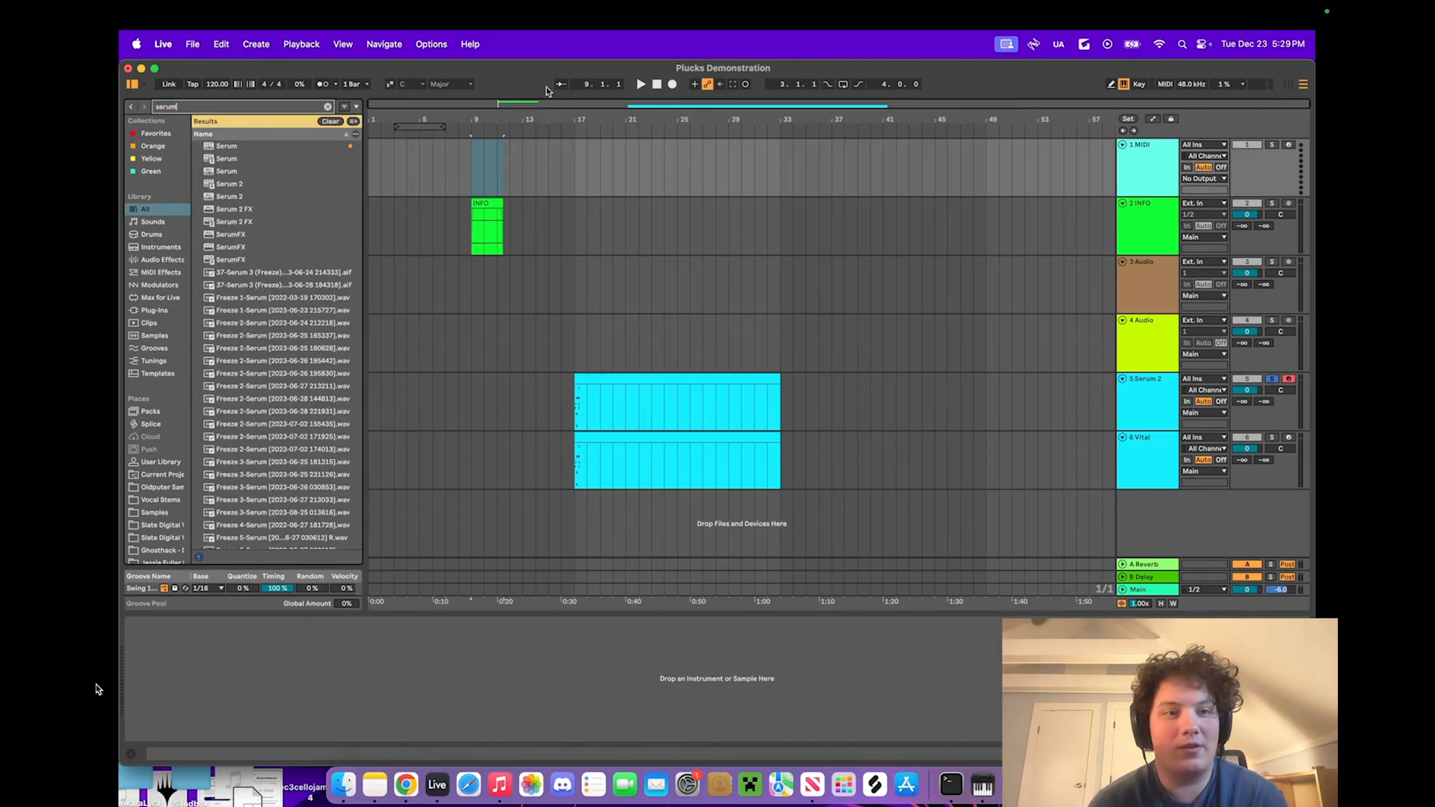
{"action": "double_click", "coordinate": [239, 160]}
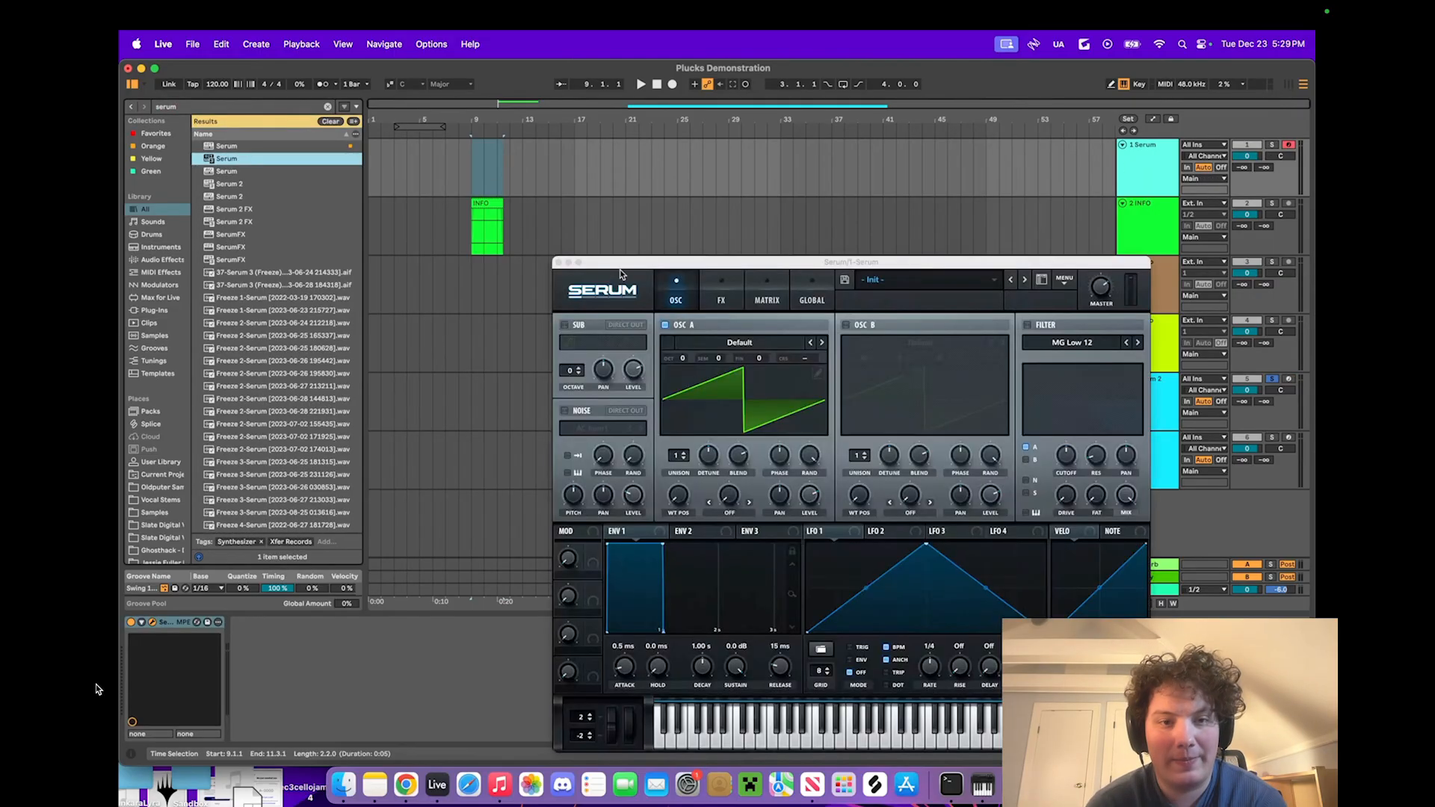
{"action": "left_click_drag", "start_coordinate": [675, 263], "coordinate": [370, 263]}
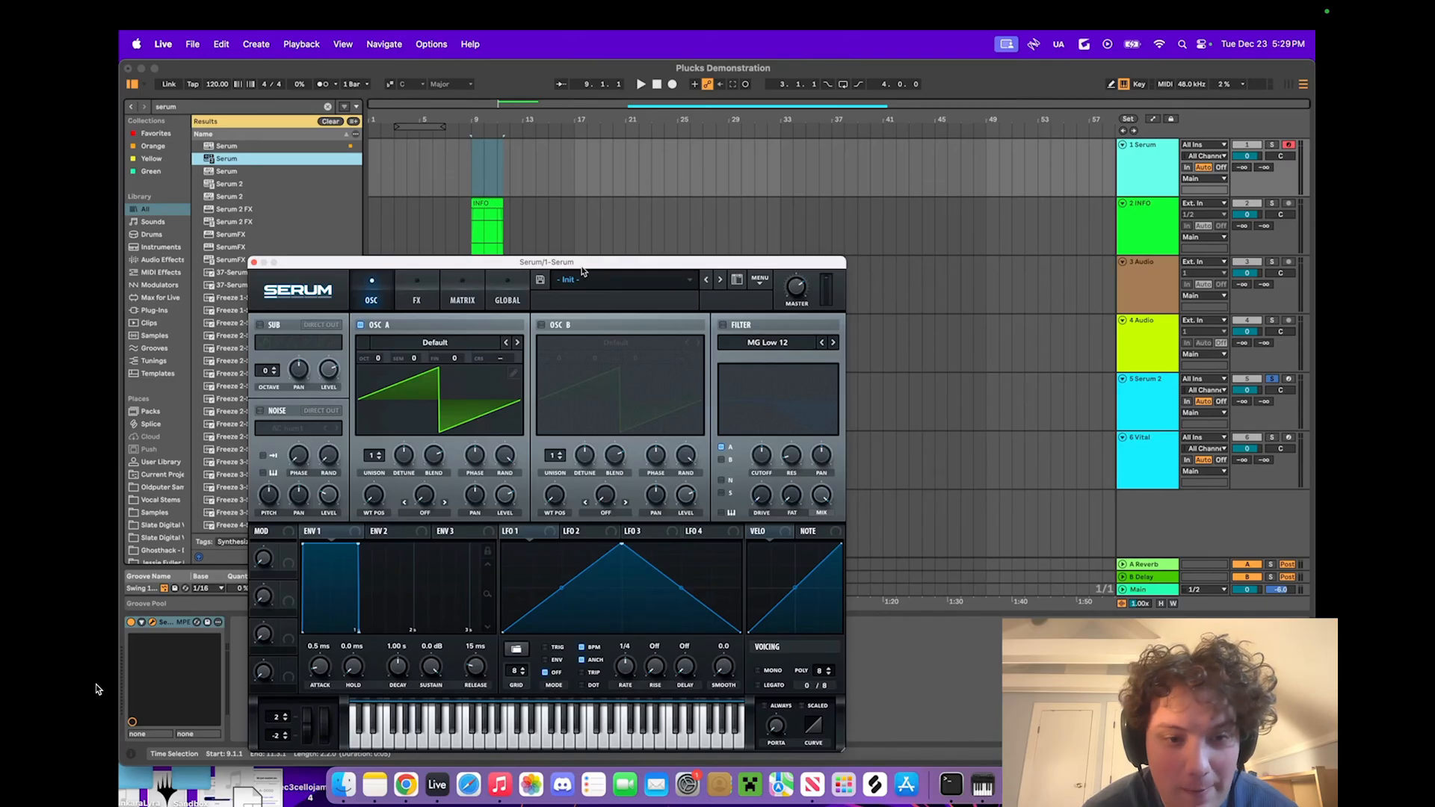
Step: Enable the MG Low 12 filter and modulate its cutoff with Env 2 shaped to 640 ms decay and 0% sustain
{"action": "left_click", "coordinate": [722, 325]}
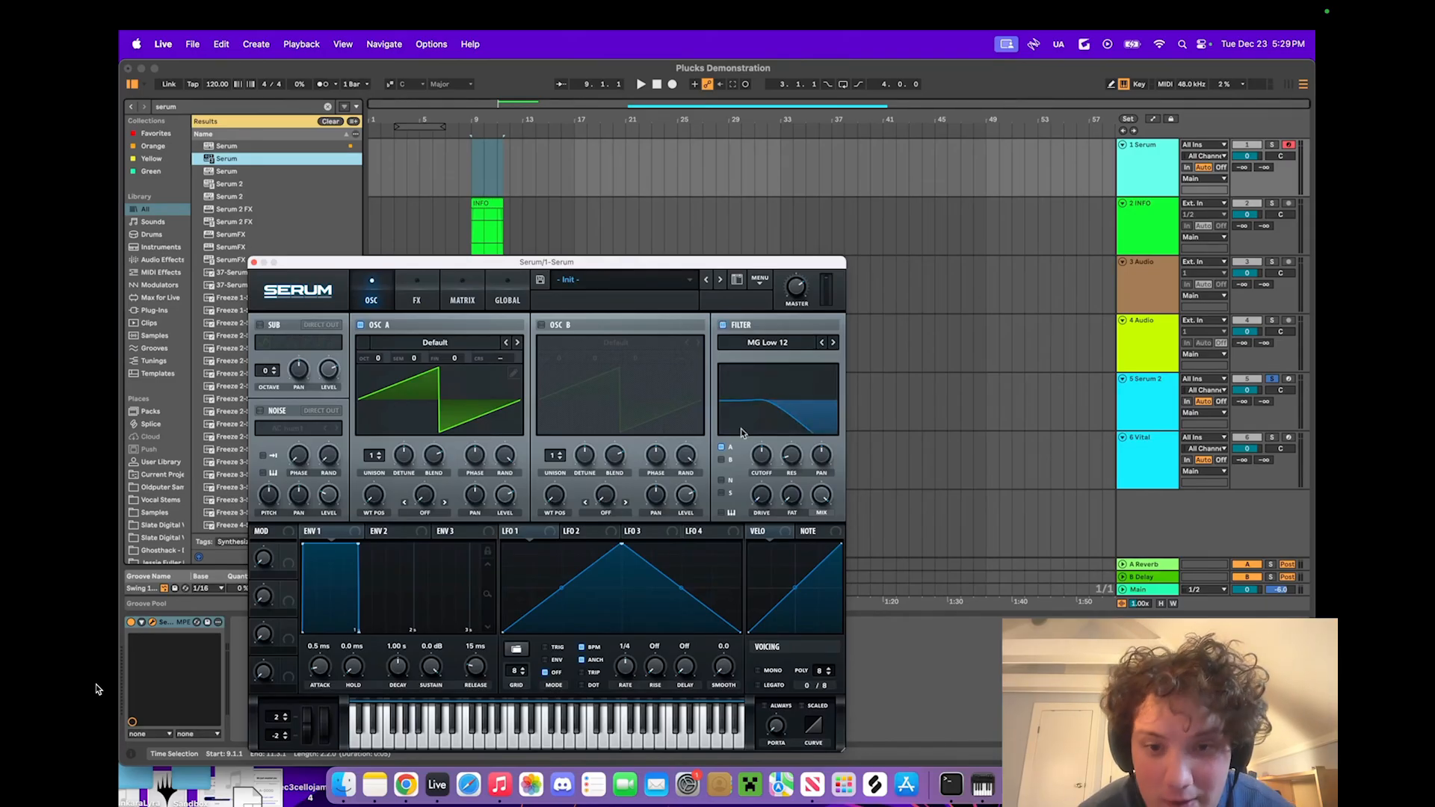
{"action": "left_click", "coordinate": [391, 535]}
{"action": "left_click_drag", "start_coordinate": [357, 544], "coordinate": [337, 632]}
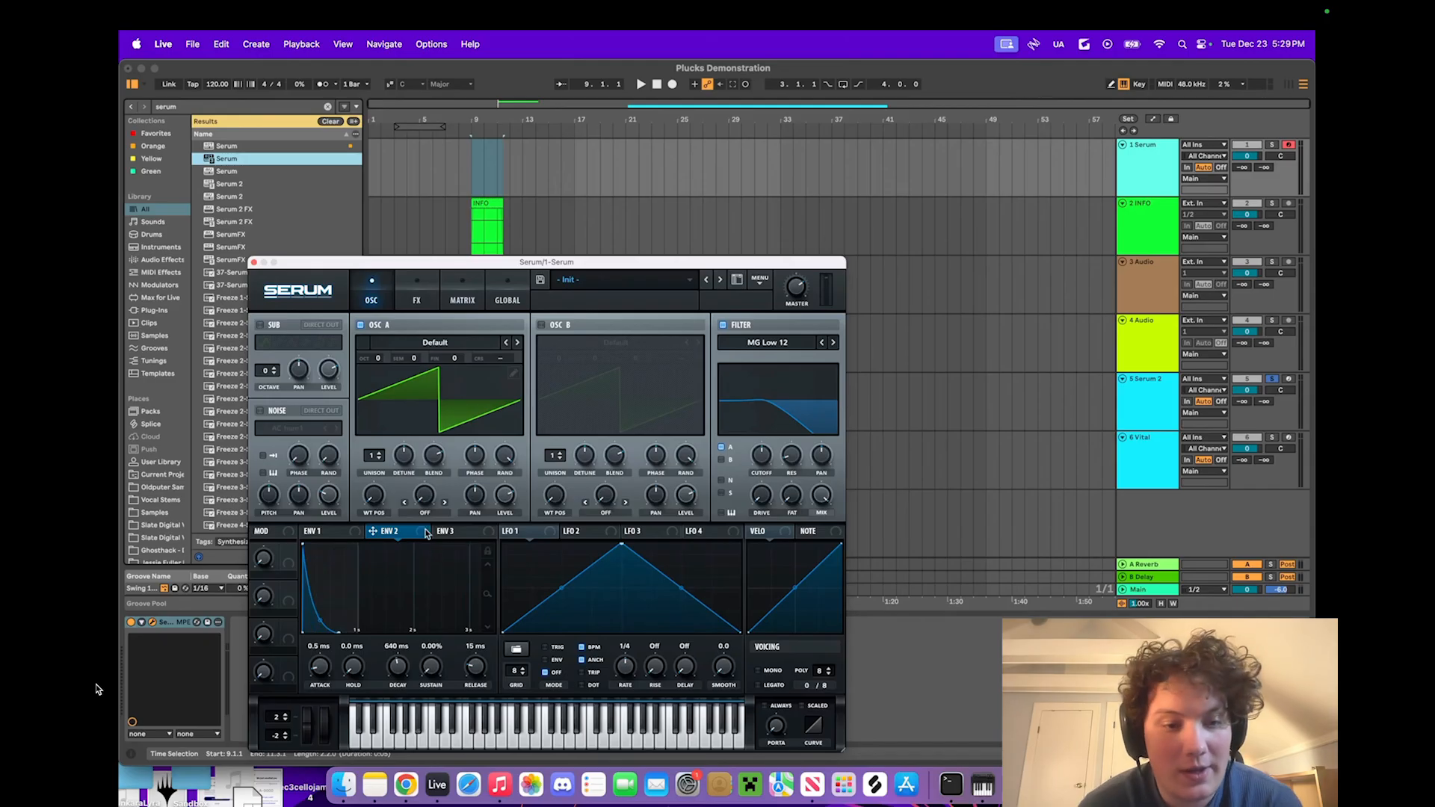
{"action": "left_click_drag", "start_coordinate": [373, 531], "coordinate": [763, 456]}
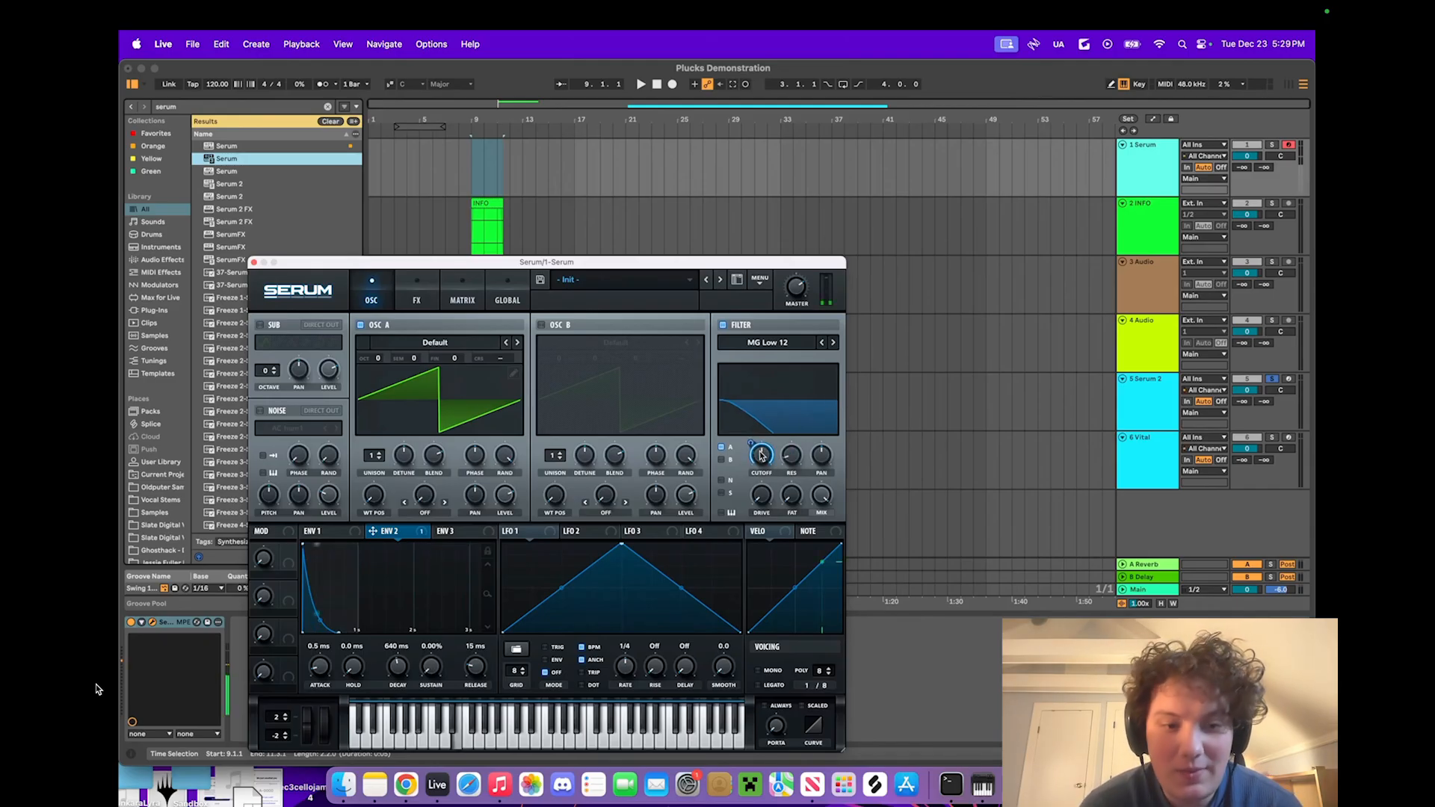
Step: Solo the Serum track and lower the filter cutoff to hear the plucked sound
{"action": "left_click", "coordinate": [1271, 144]}
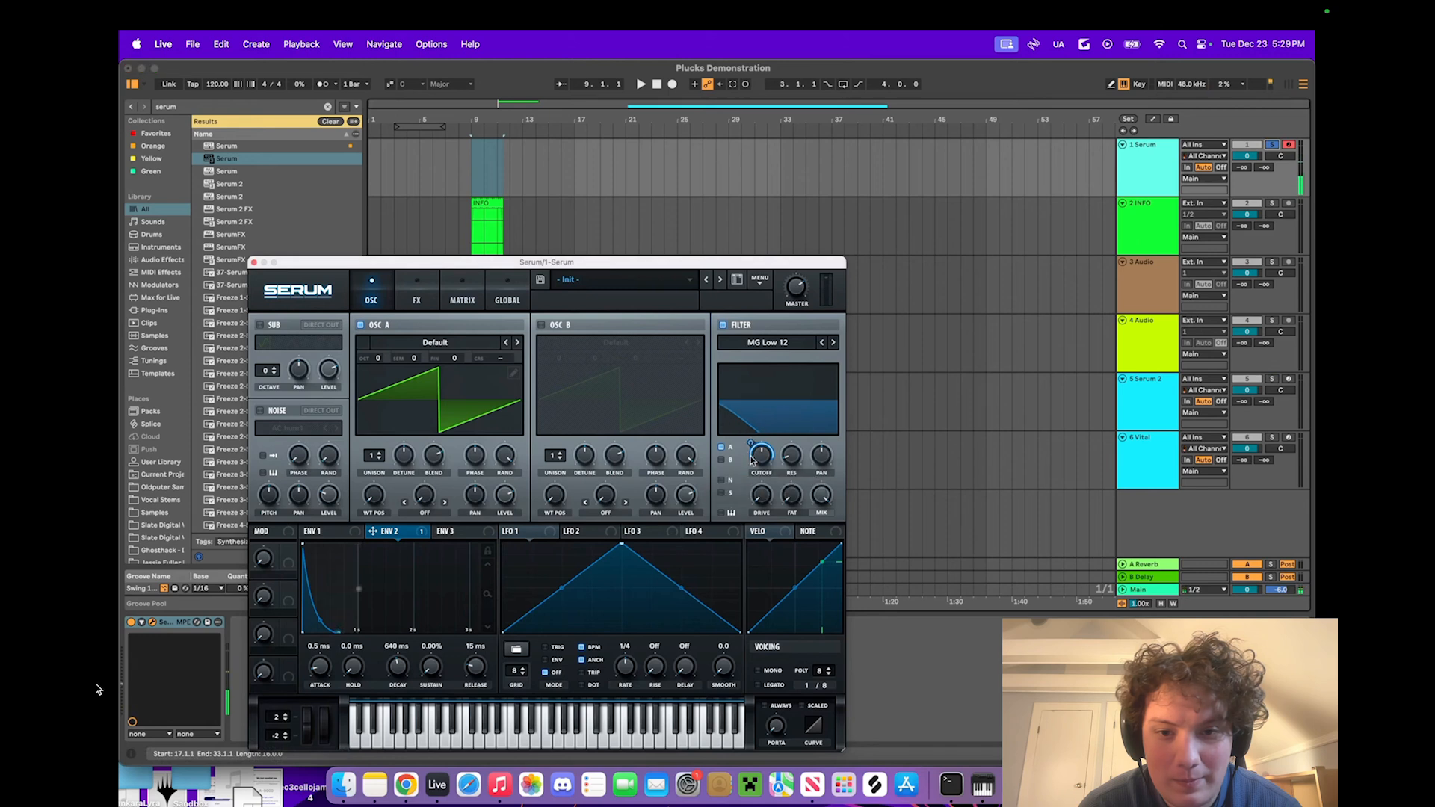
{"action": "left_click_drag", "start_coordinate": [760, 454], "coordinate": [757, 483]}
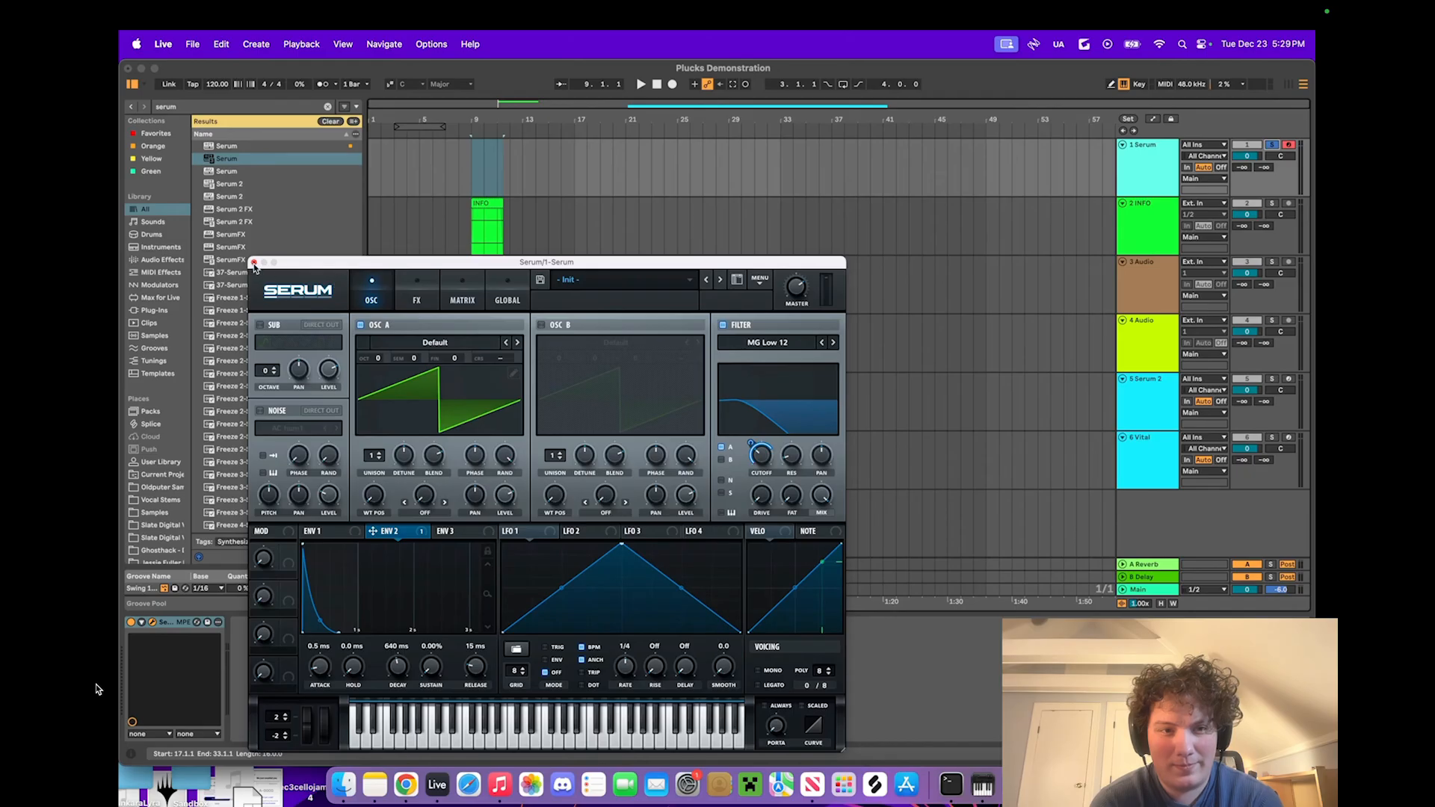
Step: Close the Serum window and delete the instrument from the first MIDI track
{"action": "left_click", "coordinate": [254, 264]}
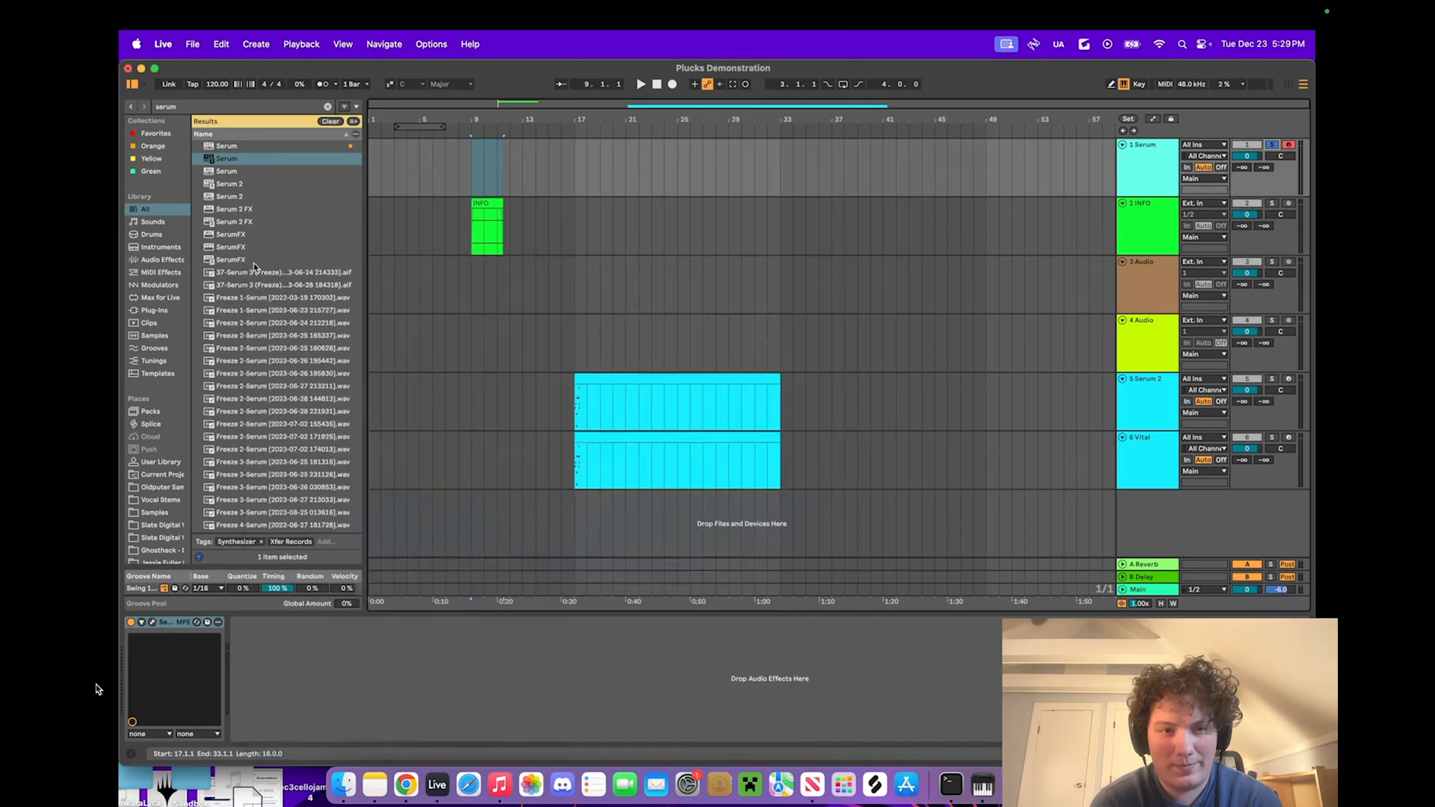
{"action": "left_click", "coordinate": [177, 624]}
{"action": "key", "text": "Delete"}
Step: Solo the Serum 2 track and play its MIDI clip from the start at bar 17
{"action": "left_click", "coordinate": [575, 419]}
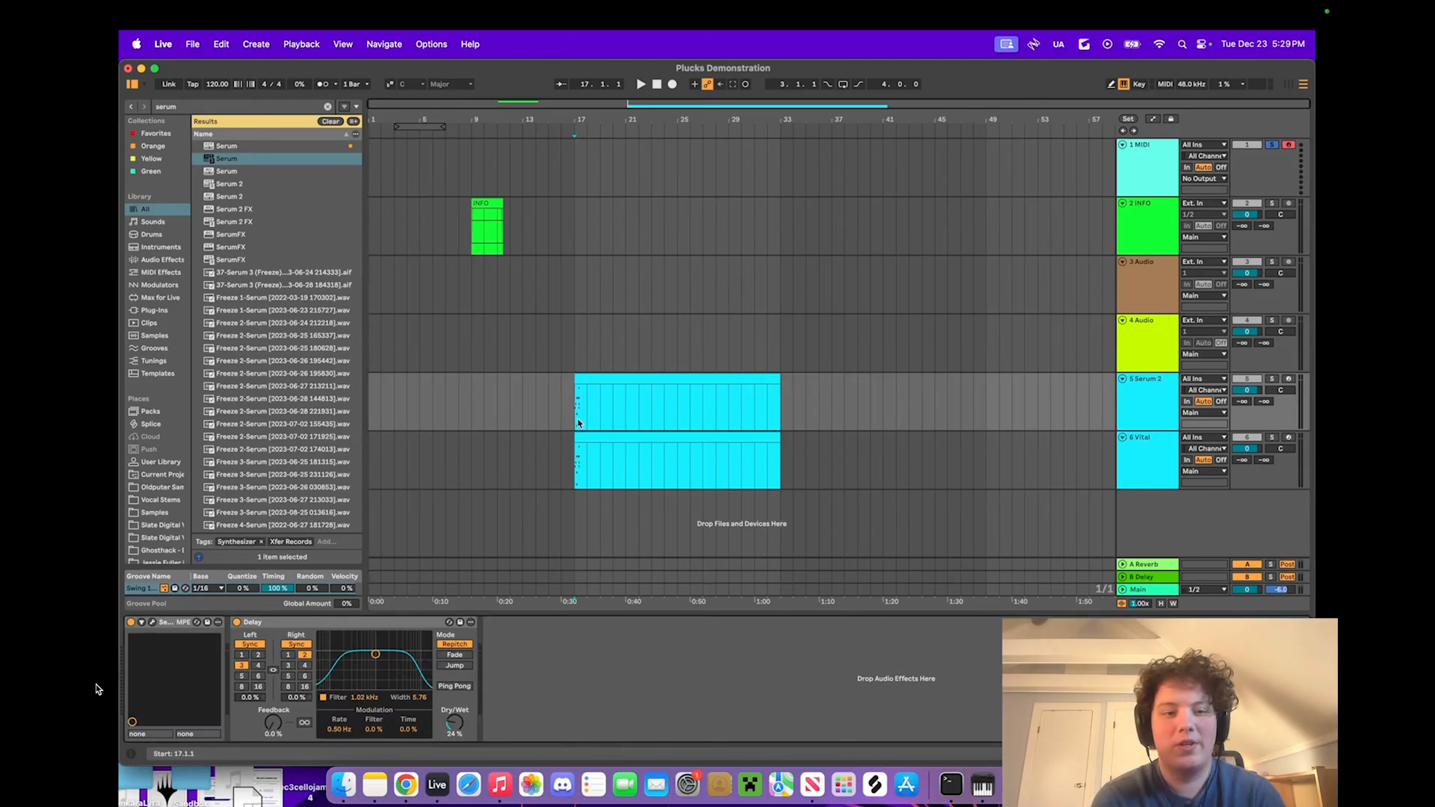
{"action": "scroll", "coordinate": [587, 402], "scroll_direction": "up", "scroll_amount": 10}
{"action": "left_click", "coordinate": [1273, 379]}
{"action": "key", "text": "space"}
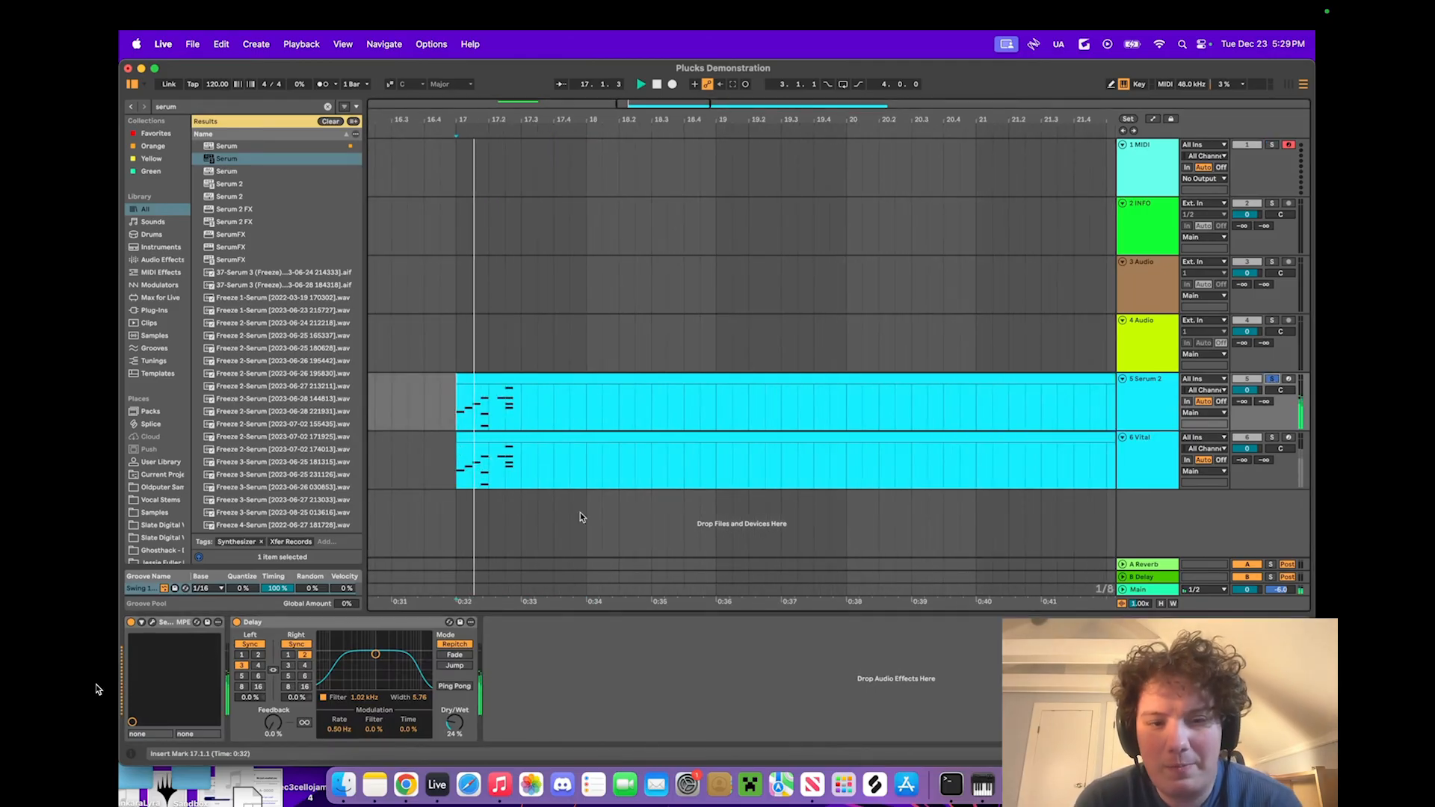
{"action": "scroll", "coordinate": [420, 397], "scroll_direction": "up", "scroll_amount": 3}
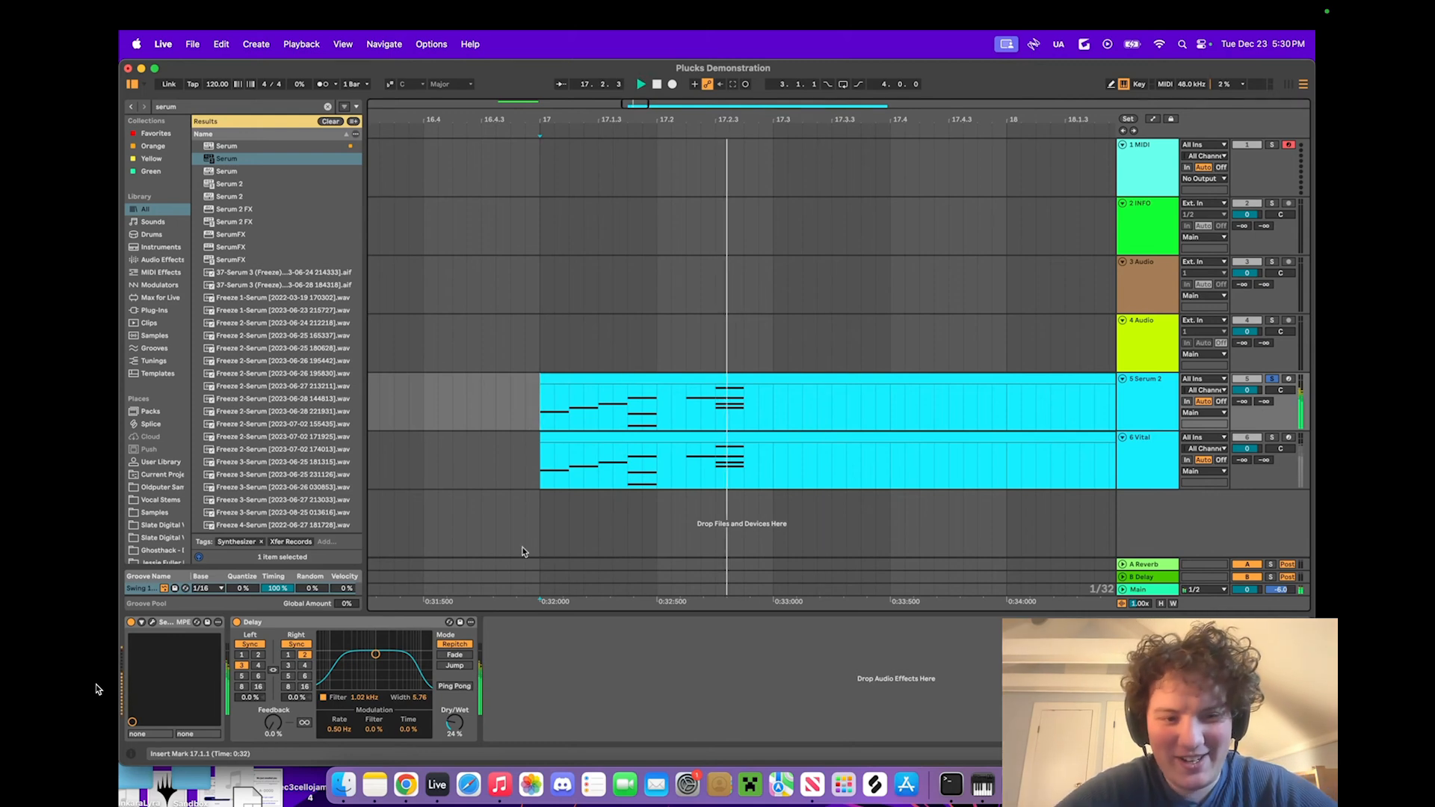
{"action": "key", "text": "space"}
Step: Turn off the Delay effect on the Serum 2 track and audition the clip dry
{"action": "left_click", "coordinate": [236, 623]}
{"action": "key", "text": "space"}
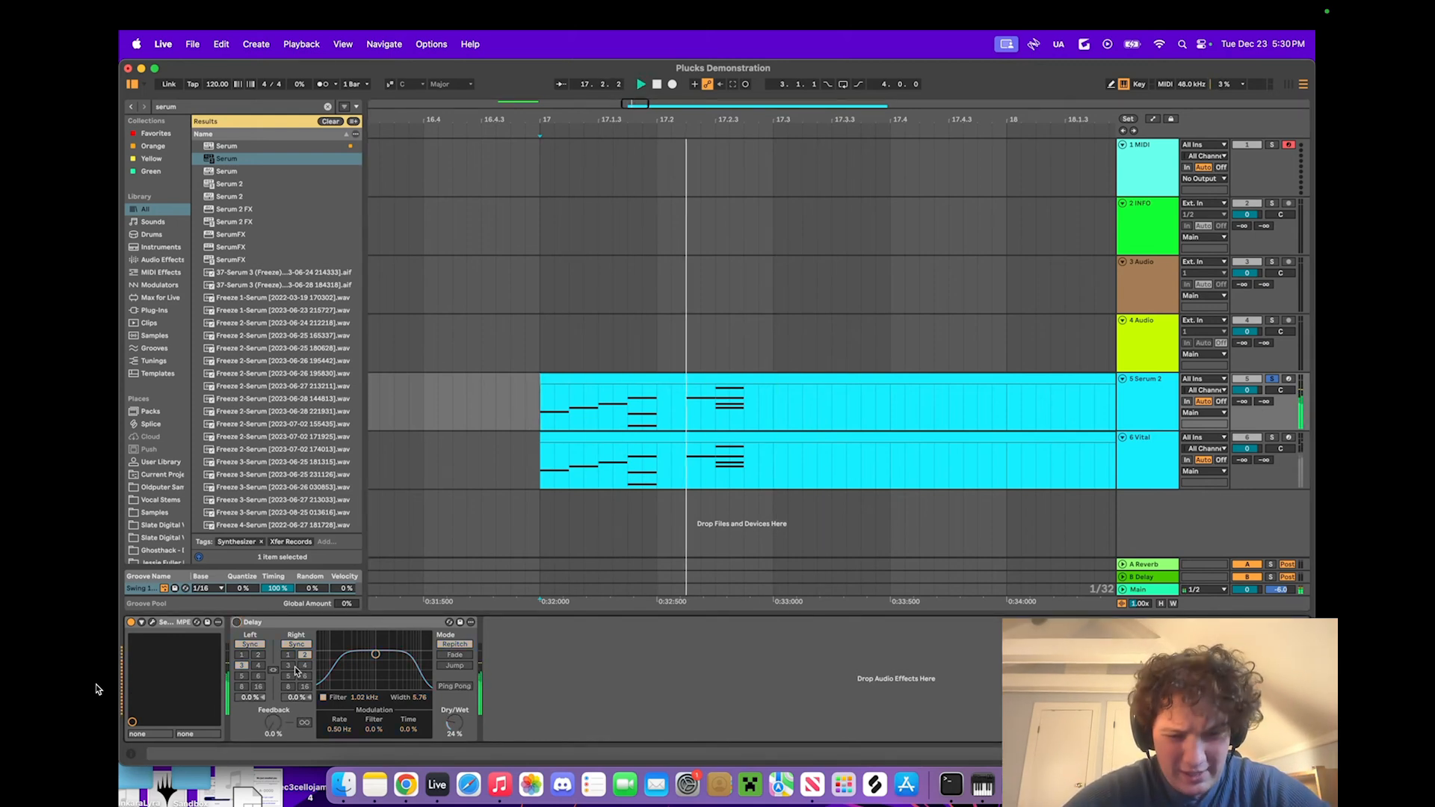
{"action": "key", "text": "space"}
Step: Open the Serum 2 instrument, set Env 1's release to 81 ms, and audition the clip
{"action": "left_click", "coordinate": [152, 622]}
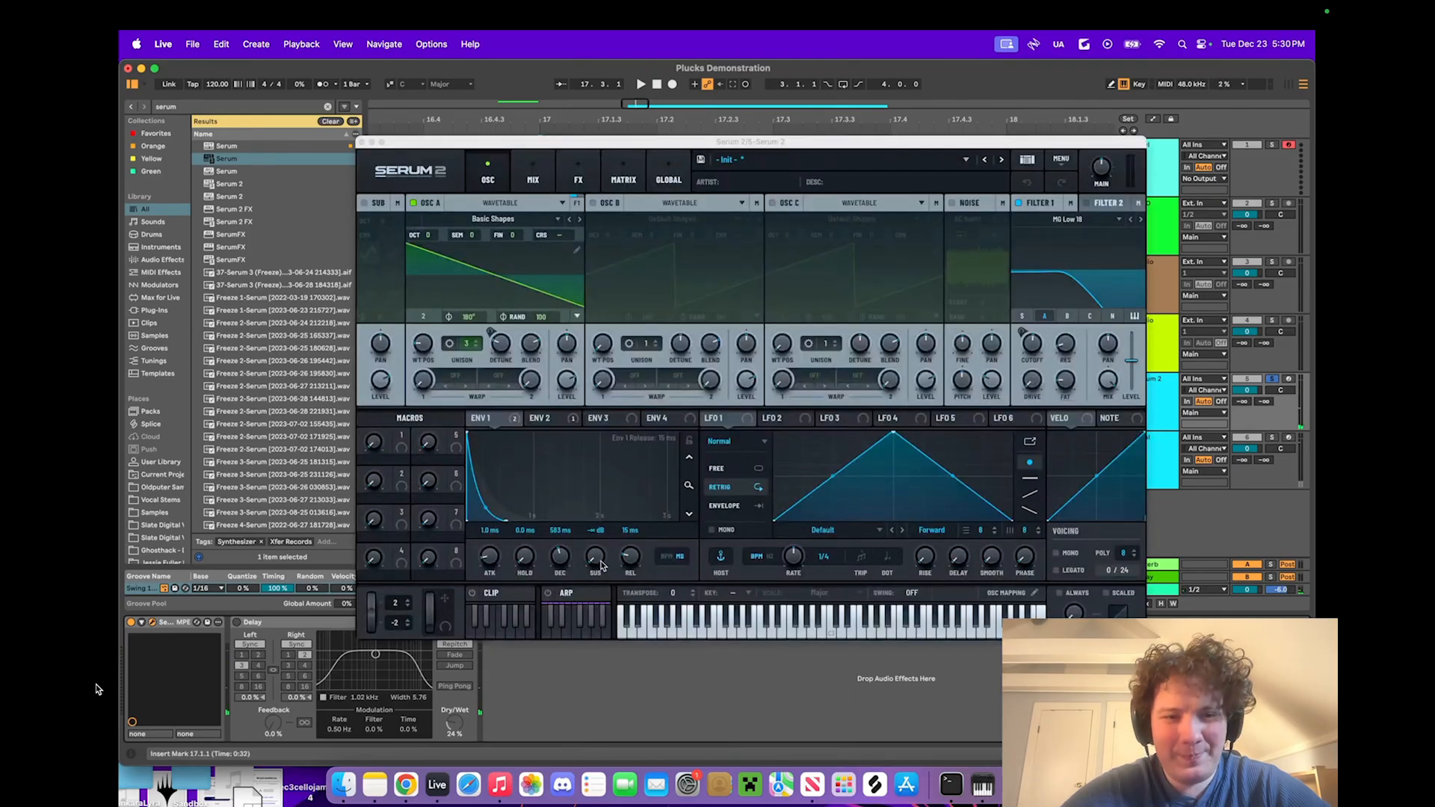
{"action": "left_click_drag", "start_coordinate": [630, 558], "coordinate": [627, 550]}
{"action": "key", "text": "space"}
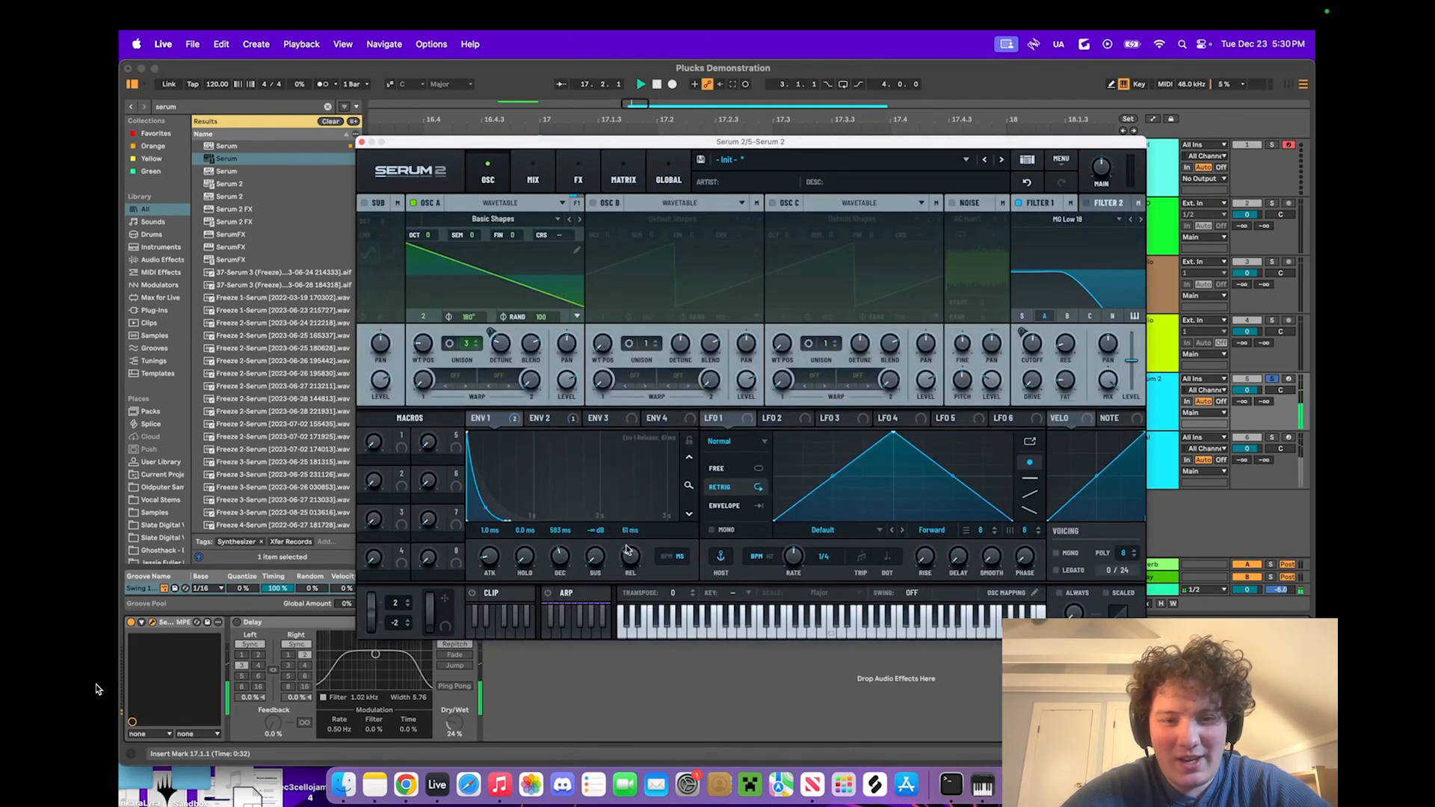
{"action": "key", "text": "space"}
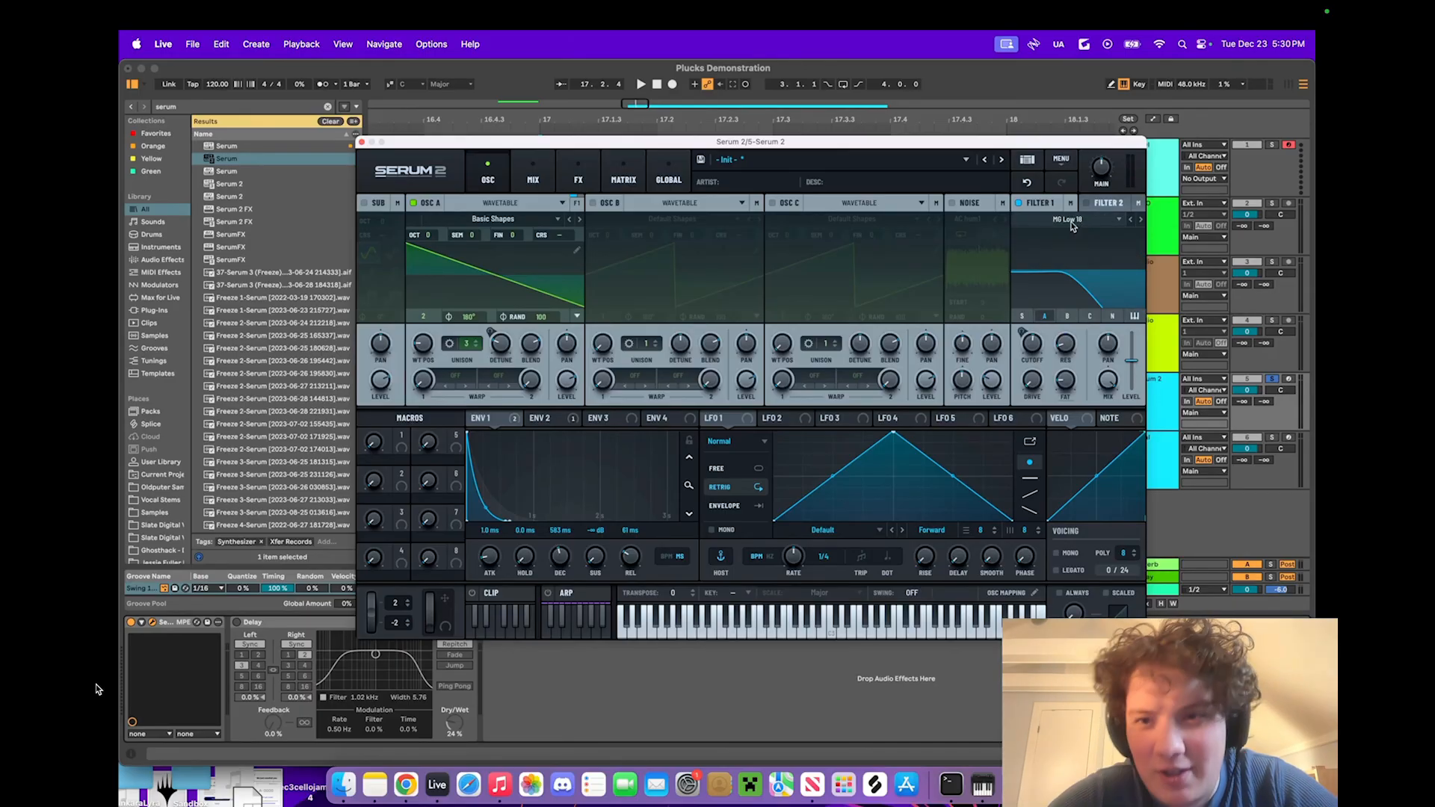
Step: Change Filter 1's type to Low 24 after auditioning MG Low 24 and Low 6, and adjust its cutoff
{"action": "left_click", "coordinate": [1139, 218]}
{"action": "key", "text": "space"}
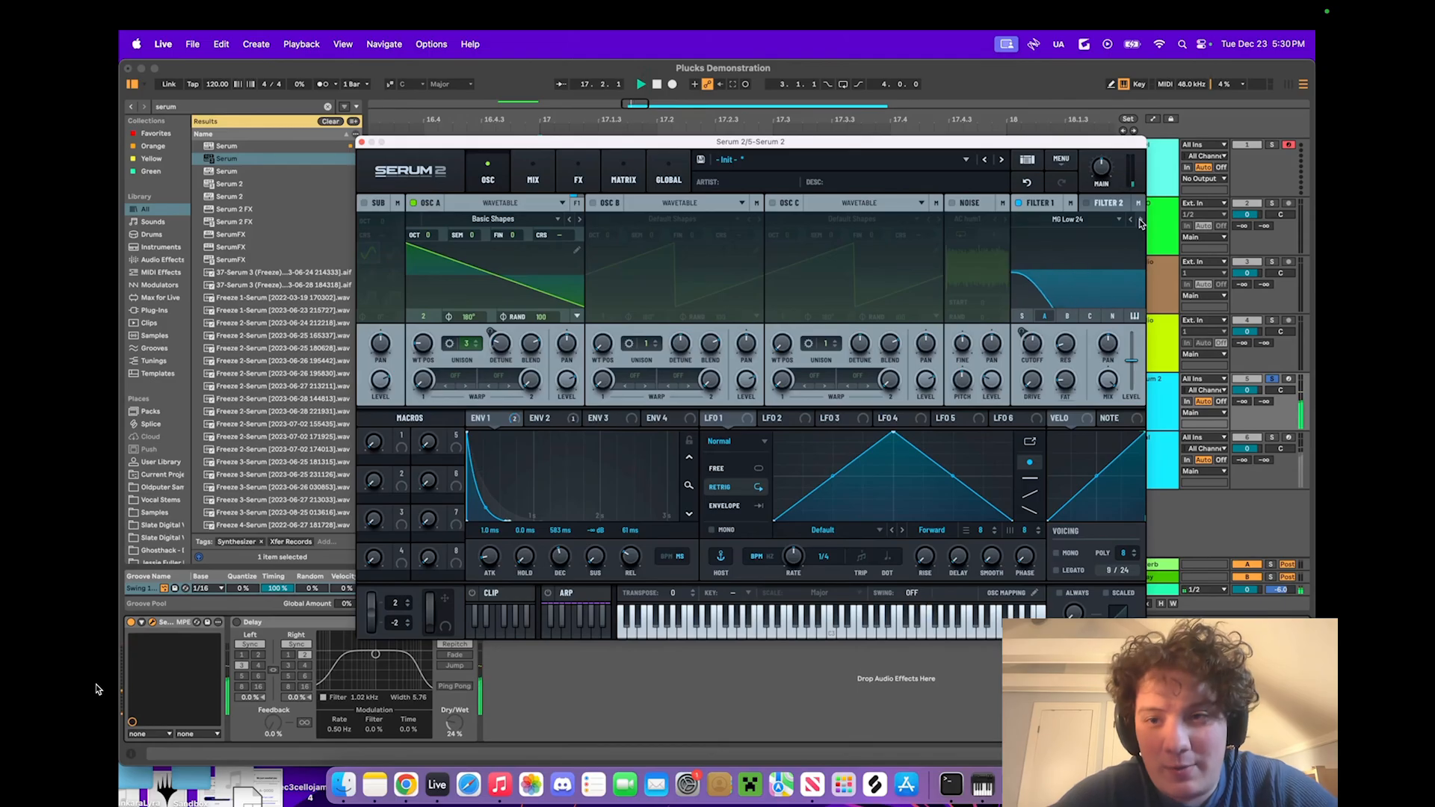
{"action": "left_click", "coordinate": [1140, 219]}
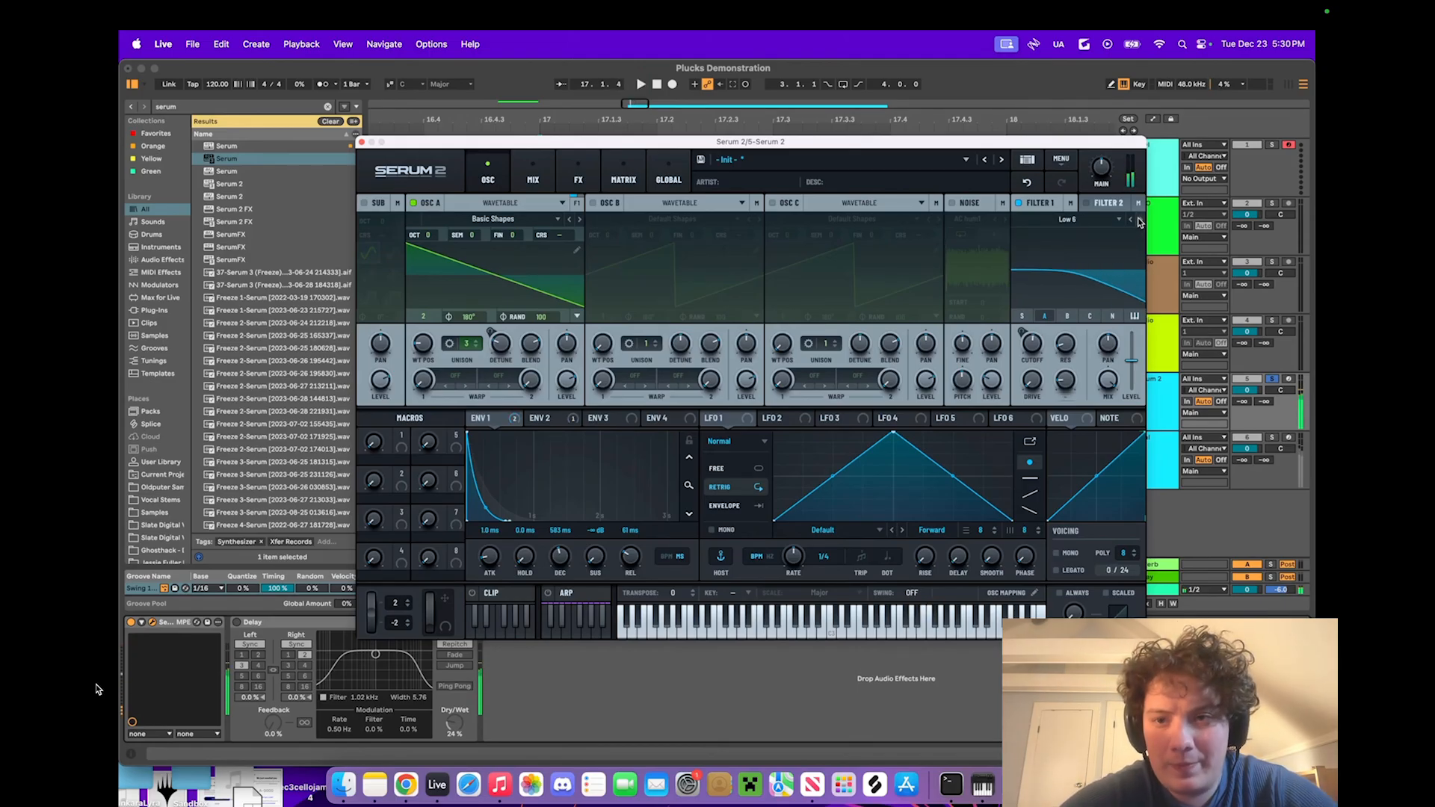
{"action": "left_click", "coordinate": [1140, 221]}
{"action": "left_click", "coordinate": [1140, 221]}
{"action": "left_click", "coordinate": [1139, 220]}
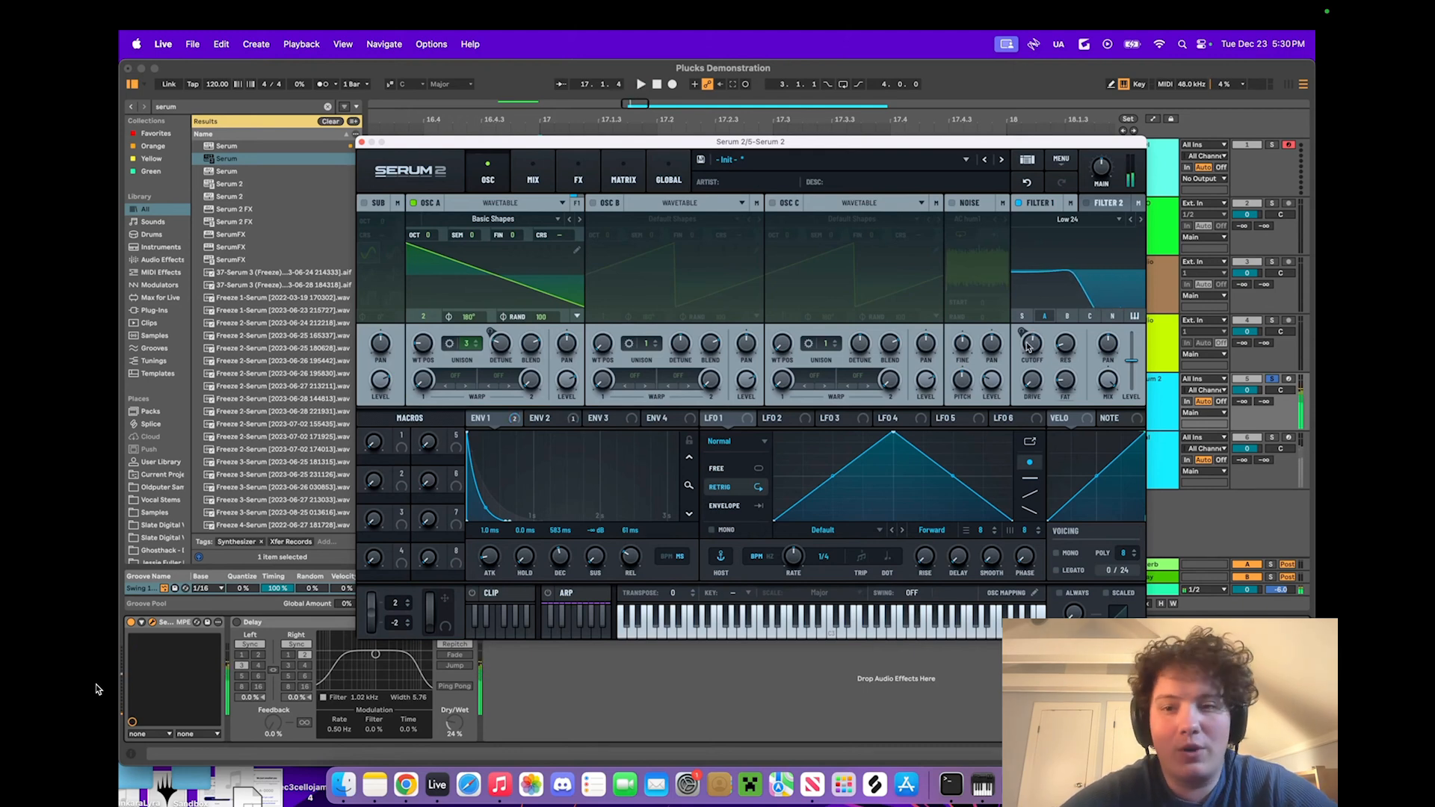
{"action": "left_click_drag", "start_coordinate": [1032, 341], "coordinate": [1033, 343]}
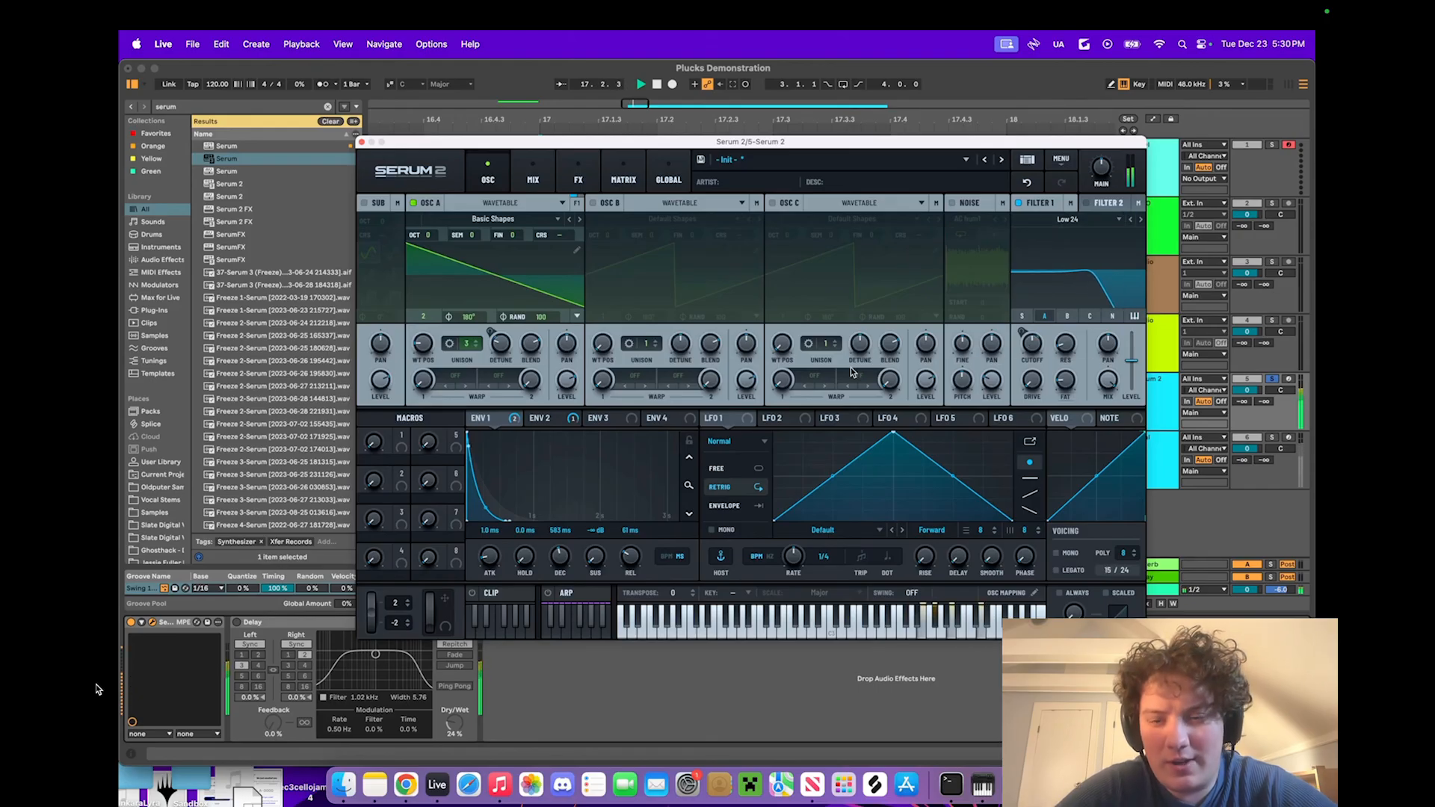
Step: Set Env 1's release to 111 ms and its attack to 1.4 ms, auditioning the clip between changes
{"action": "key", "text": "space"}
{"action": "left_click_drag", "start_coordinate": [630, 562], "coordinate": [629, 559]}
{"action": "key", "text": "space"}
{"action": "key", "text": "space"}
{"action": "left_click_drag", "start_coordinate": [483, 566], "coordinate": [497, 558]}
{"action": "key", "text": "space"}
{"action": "key", "text": "space"}
{"action": "key", "text": "space"}
{"action": "key", "text": "space"}
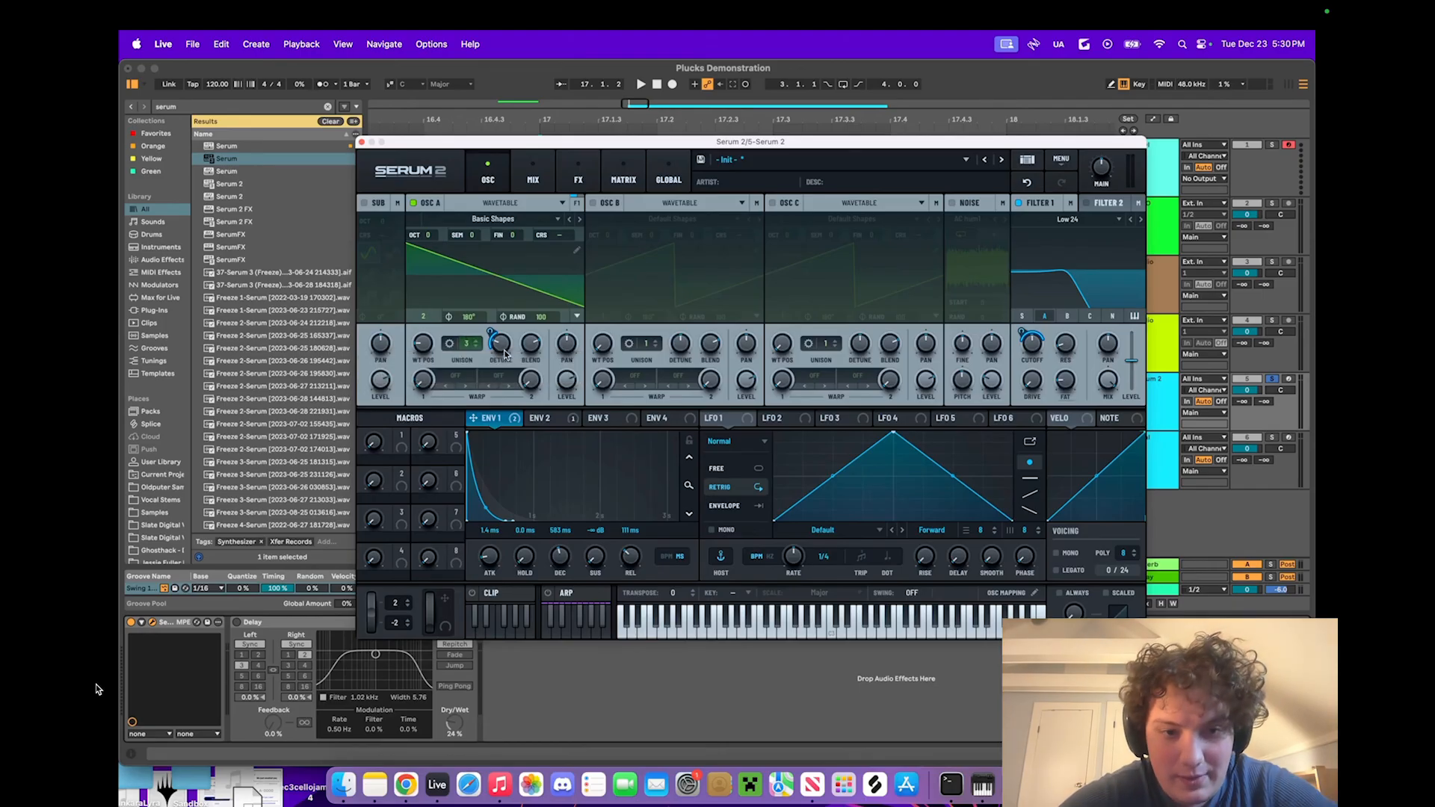
Step: Display Env 2 and play the clip to examine how the envelopes modulate the detune and filter cutoff
{"action": "mouse_move", "coordinate": [500, 348]}
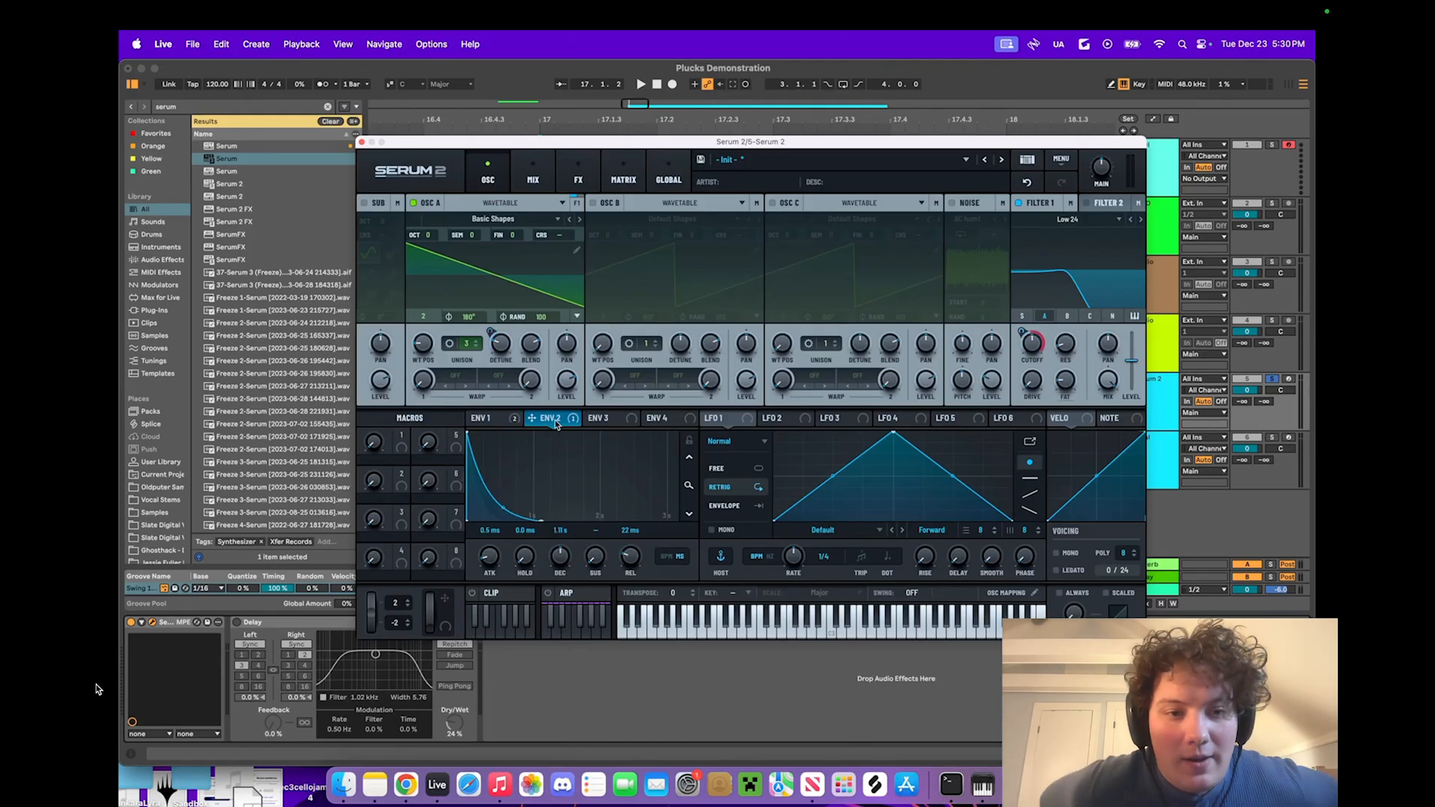
{"action": "right_click", "coordinate": [508, 418]}
{"action": "left_click", "coordinate": [477, 446]}
{"action": "key", "text": "space"}
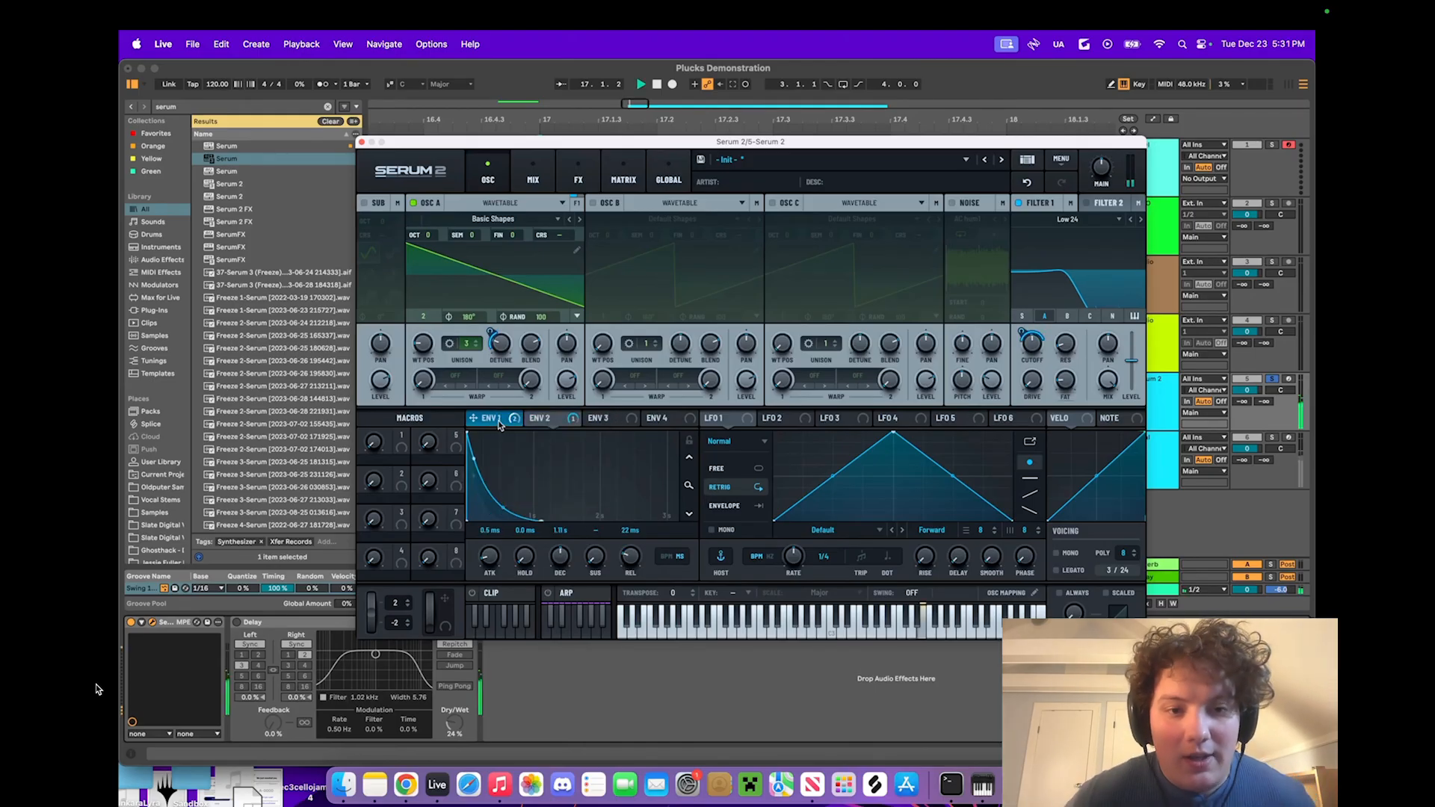
{"action": "key", "text": "space"}
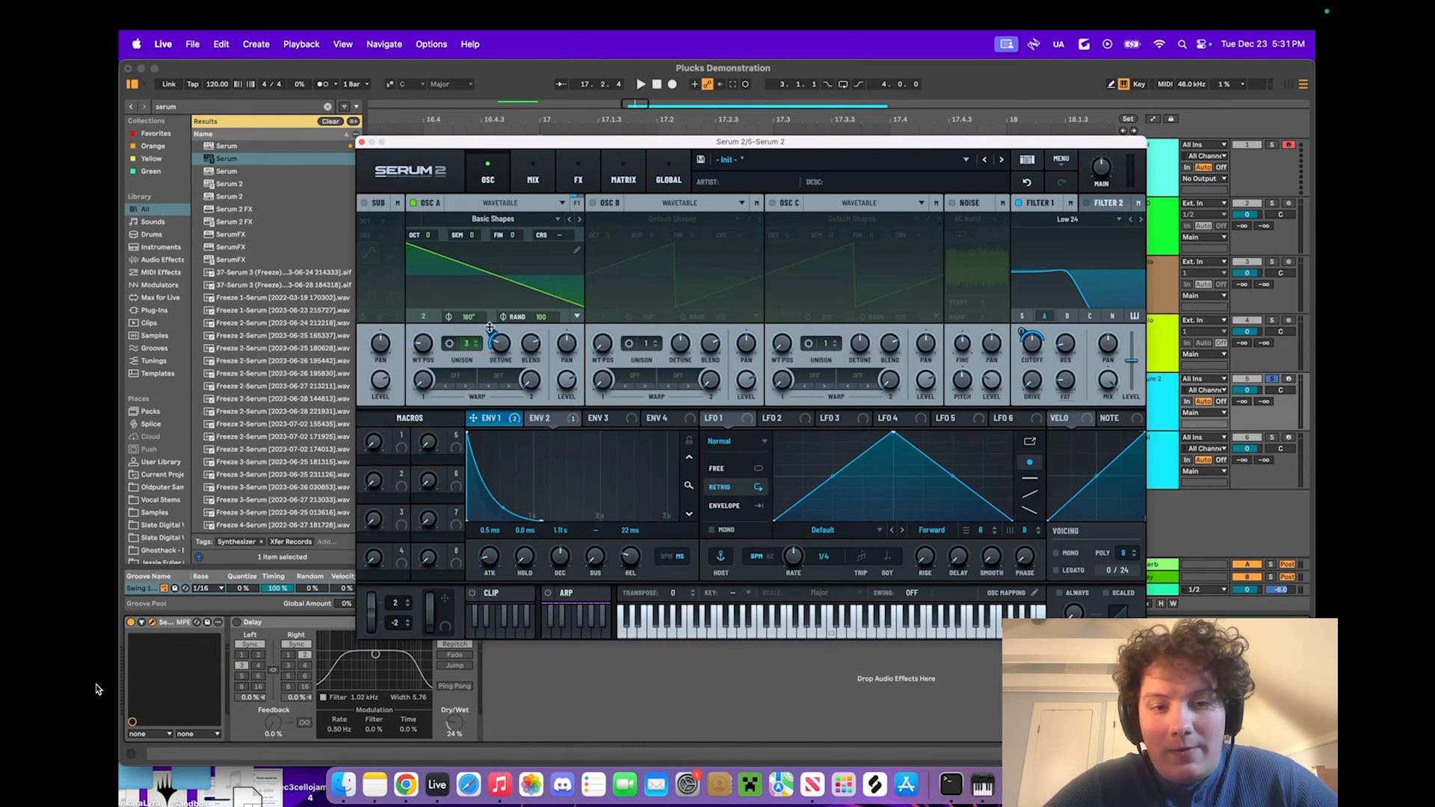
Step: Bypass the Env 1 modulator on oscillator A's unison detune and play the clip
{"action": "right_click", "coordinate": [497, 348]}
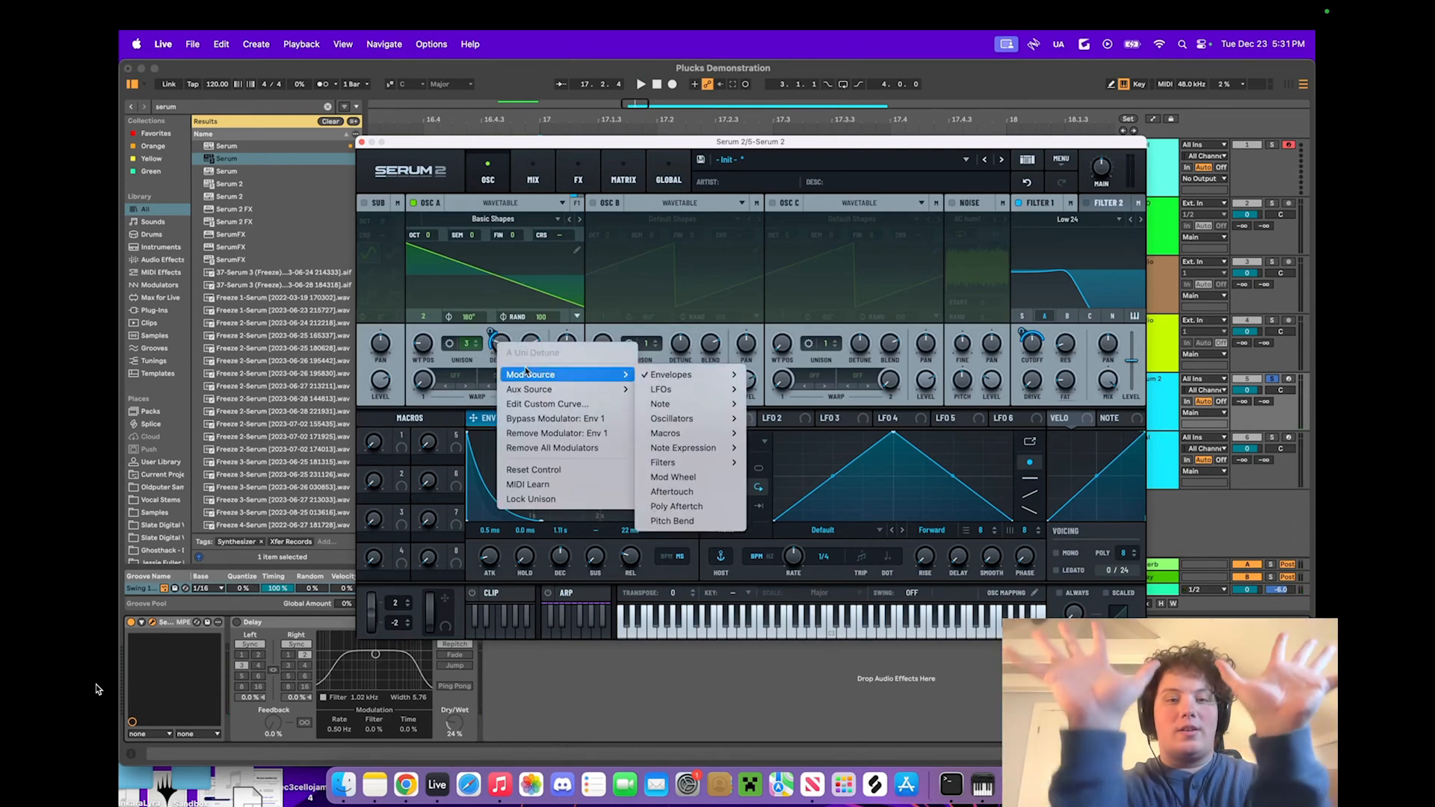
{"action": "left_click", "coordinate": [554, 419]}
{"action": "key", "text": "space"}
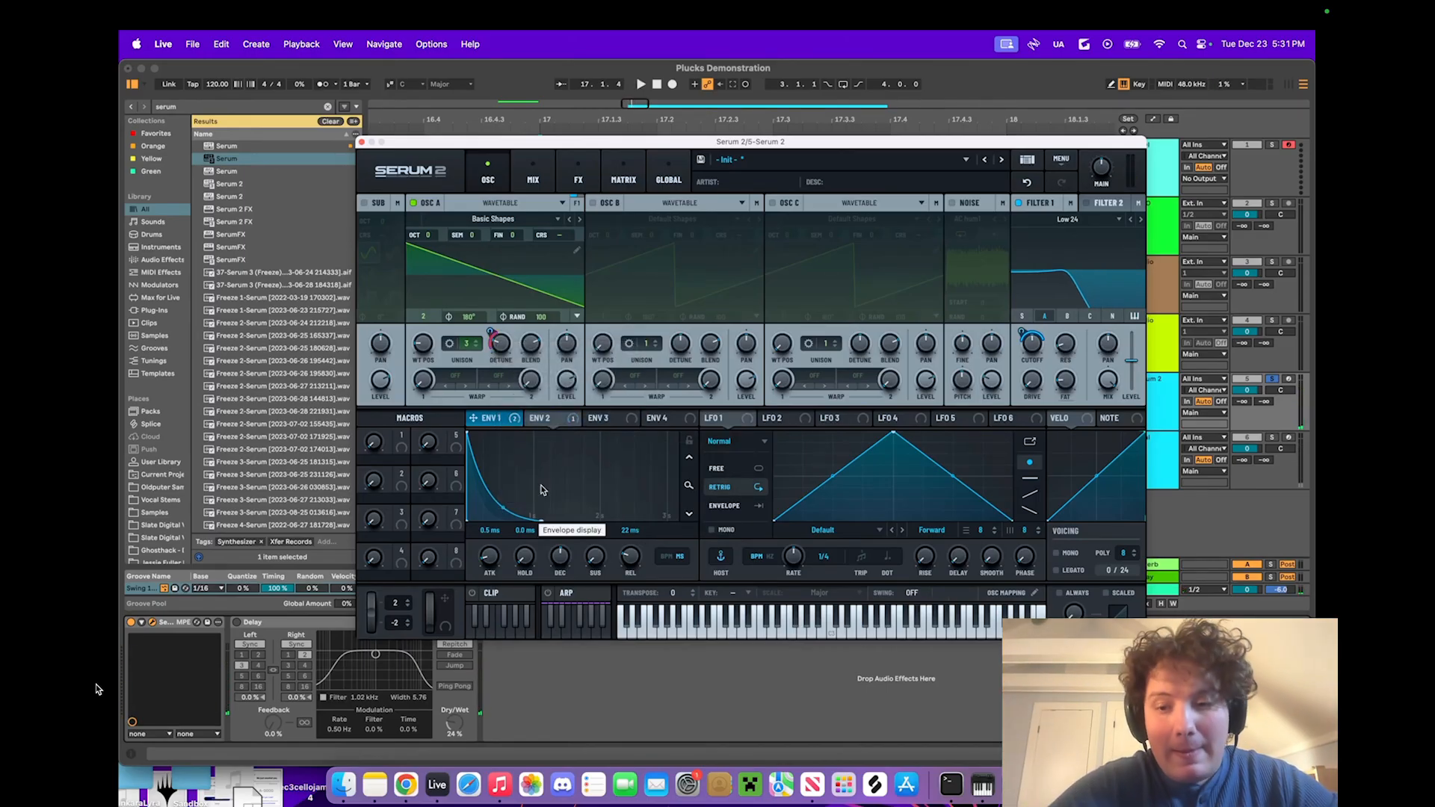
Step: Re-enable the Env 1 modulator on oscillator A's unison detune and audition the clip for comparison
{"action": "right_click", "coordinate": [506, 355]}
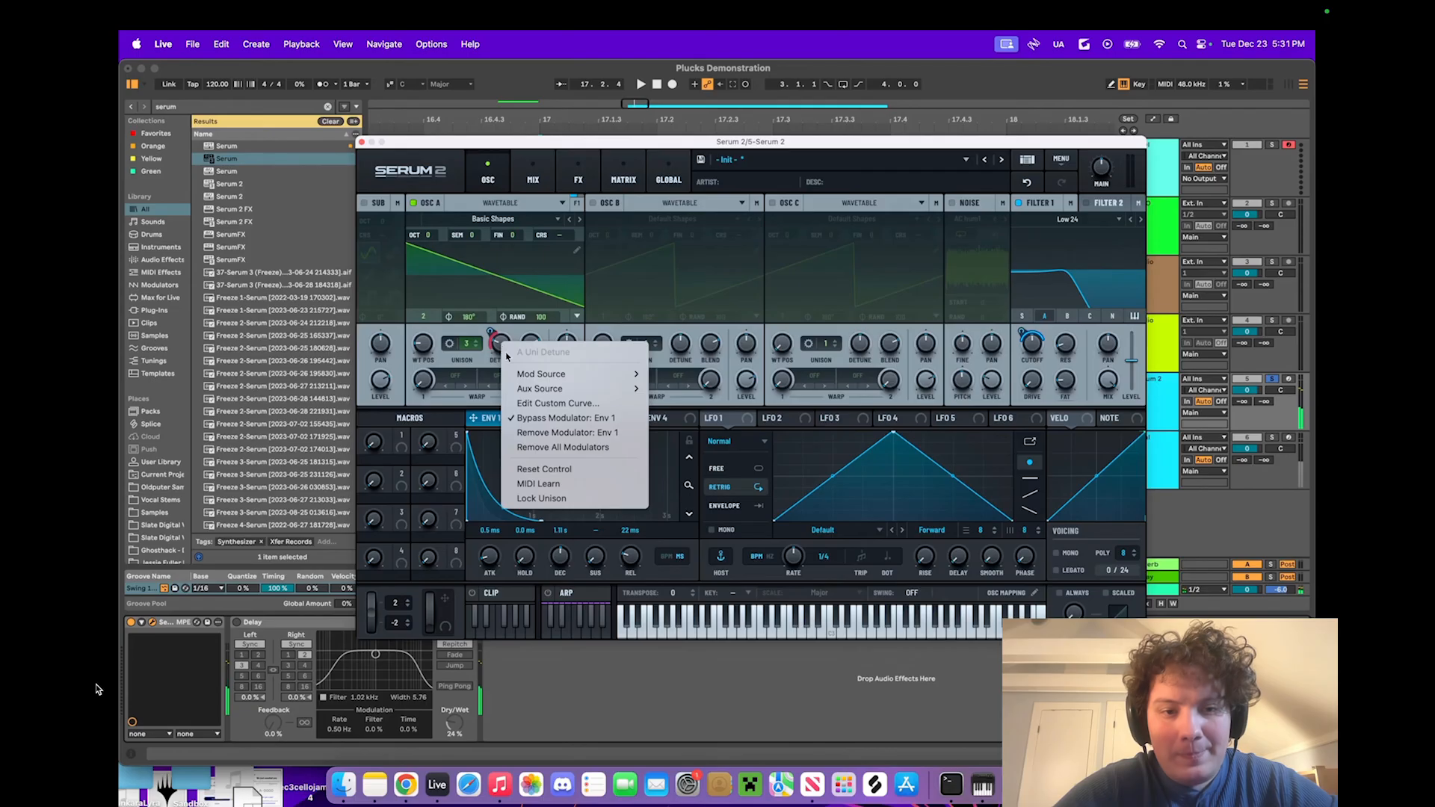
{"action": "left_click", "coordinate": [566, 418]}
{"action": "key", "text": "space"}
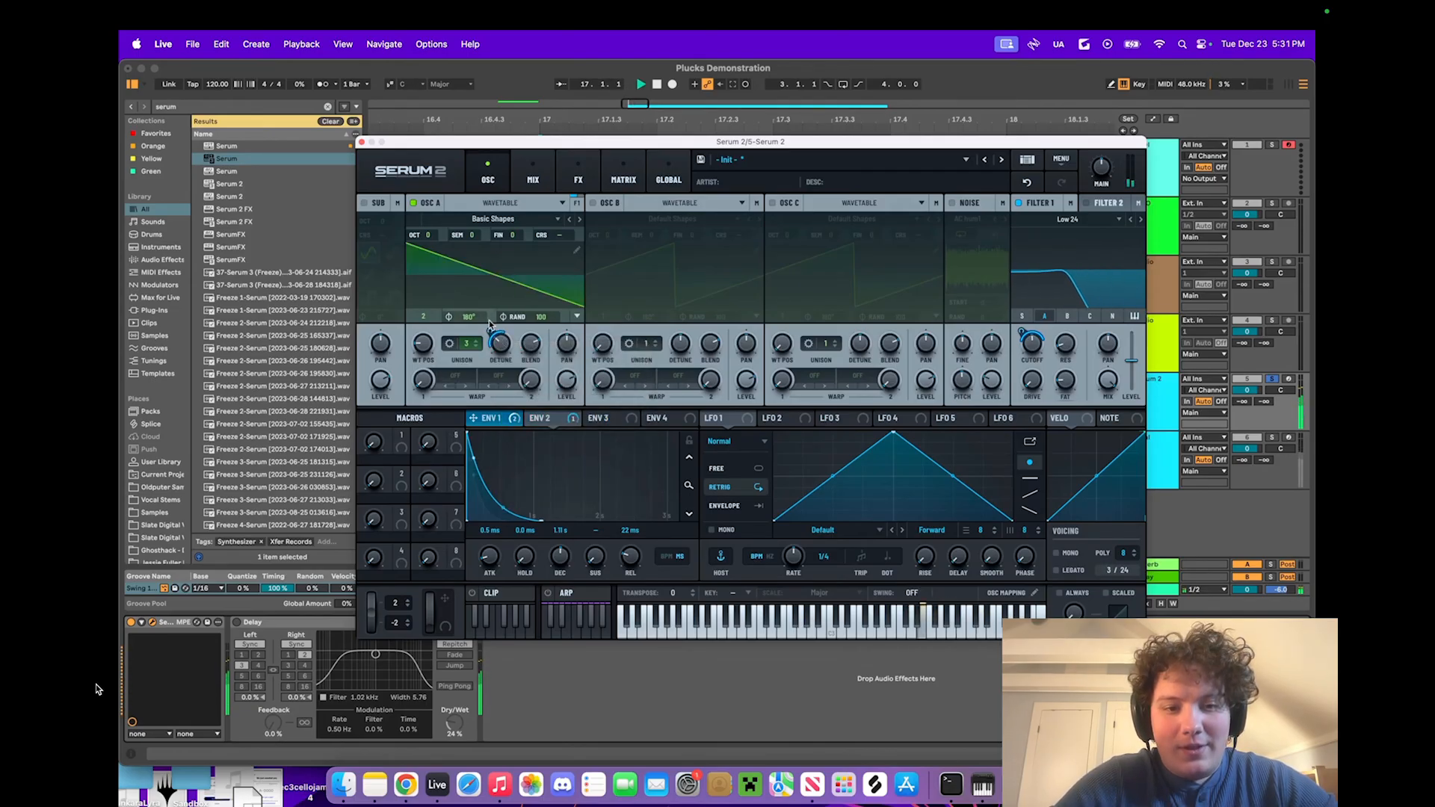
{"action": "mouse_move", "coordinate": [500, 356]}
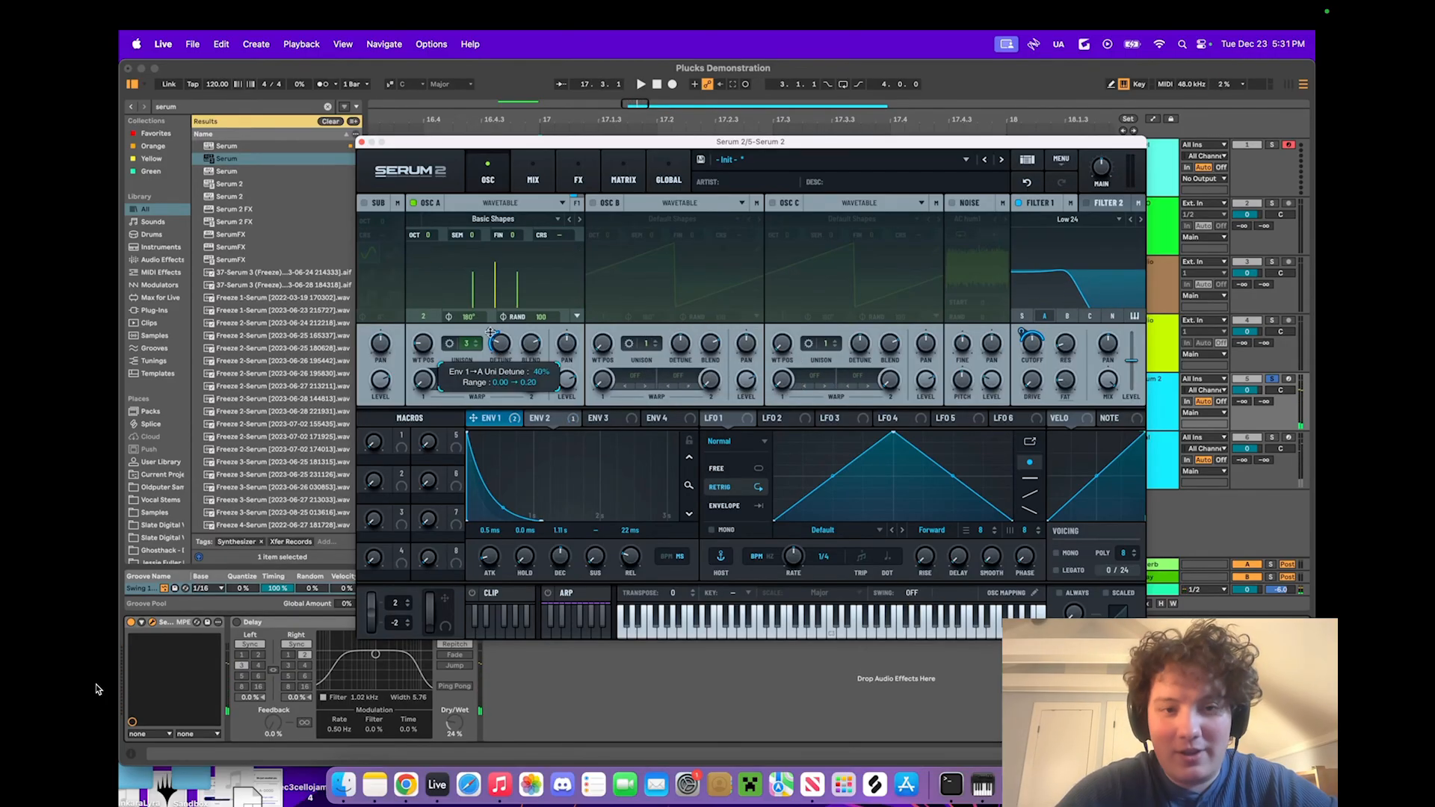
{"action": "left_click_drag", "start_coordinate": [503, 351], "coordinate": [502, 353]}
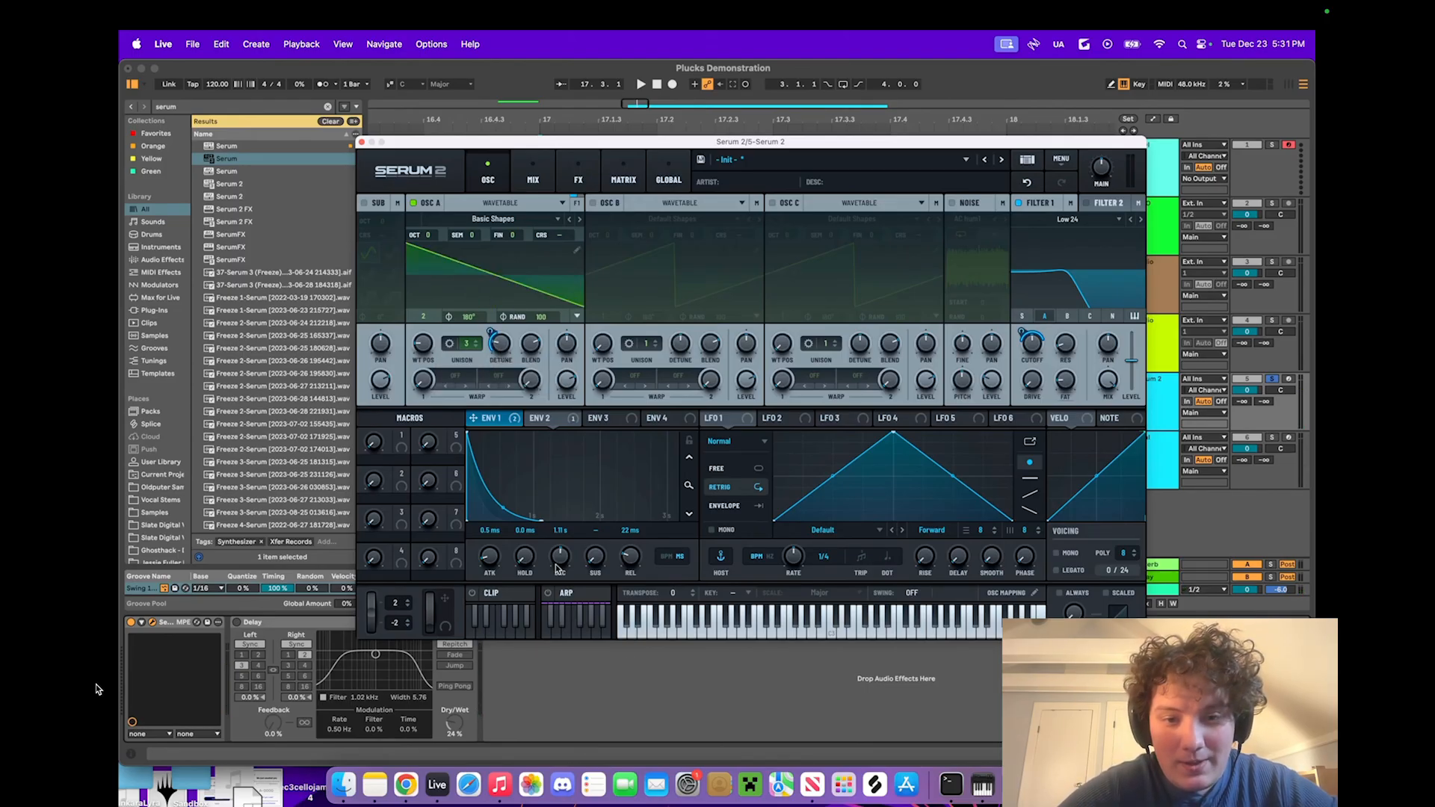
Step: Review the Env 2 and Env 1 settings in Serum 2 and close the plugin window
{"action": "left_click", "coordinate": [561, 421]}
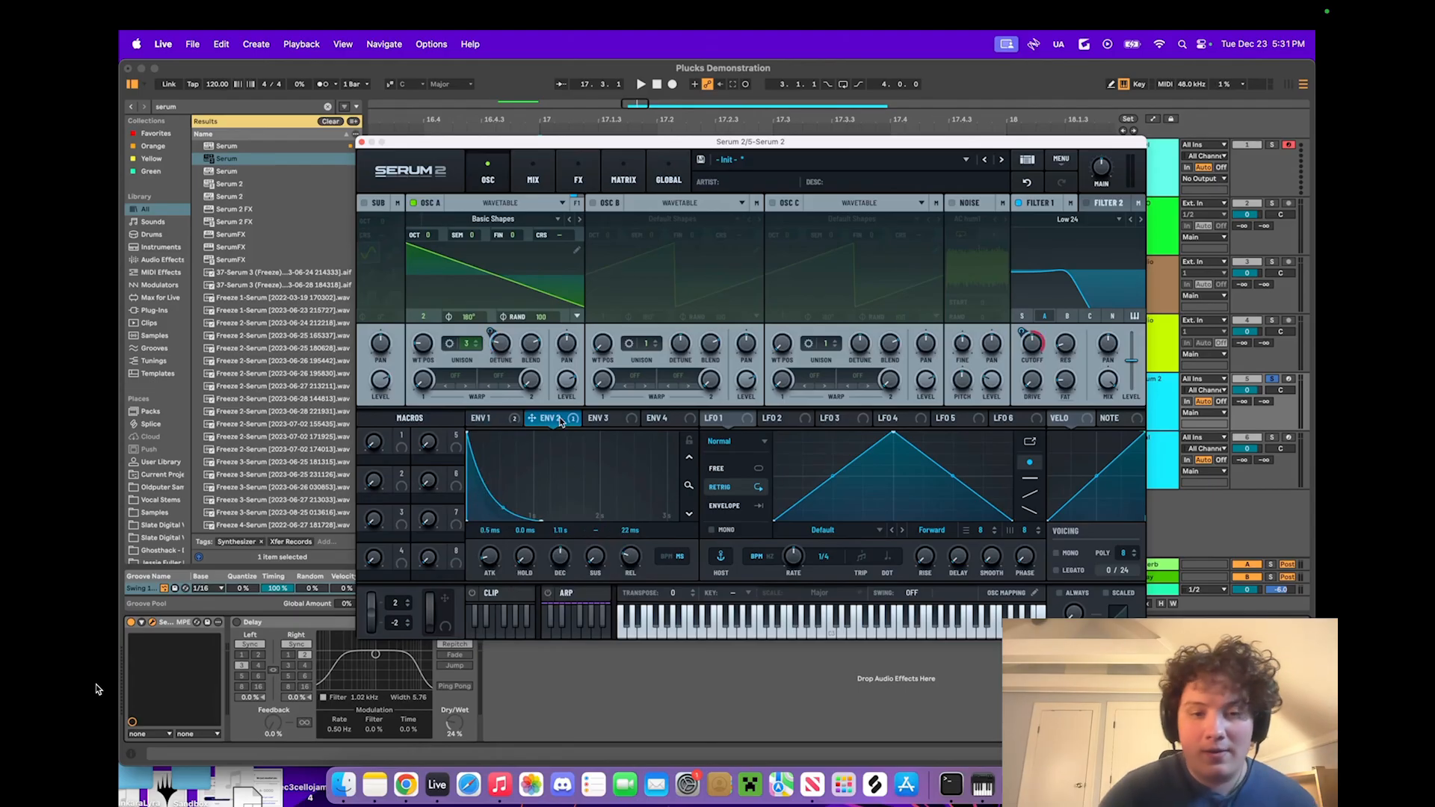
{"action": "right_click", "coordinate": [560, 422]}
{"action": "left_click", "coordinate": [546, 419]}
{"action": "left_click", "coordinate": [487, 420]}
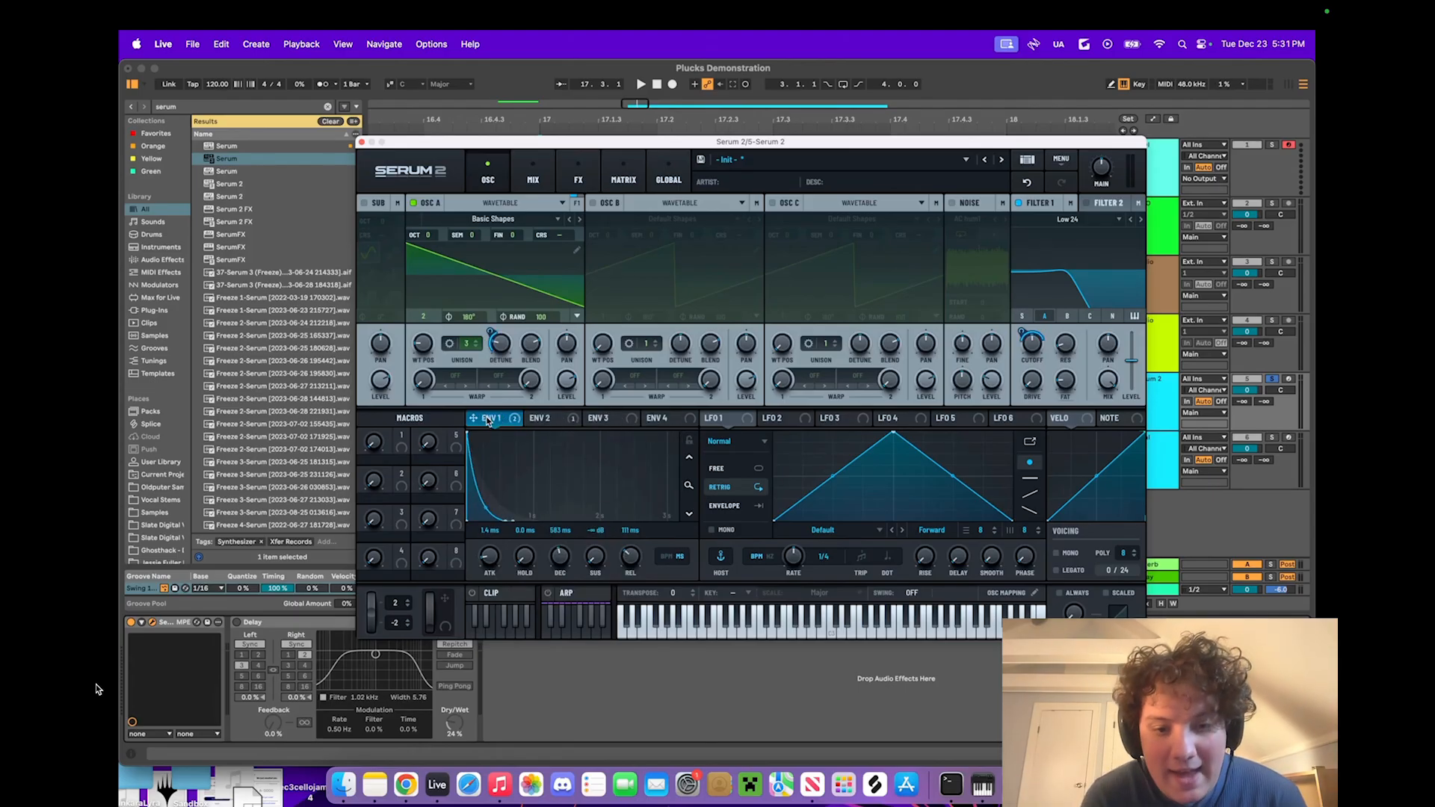
{"action": "mouse_move", "coordinate": [493, 426]}
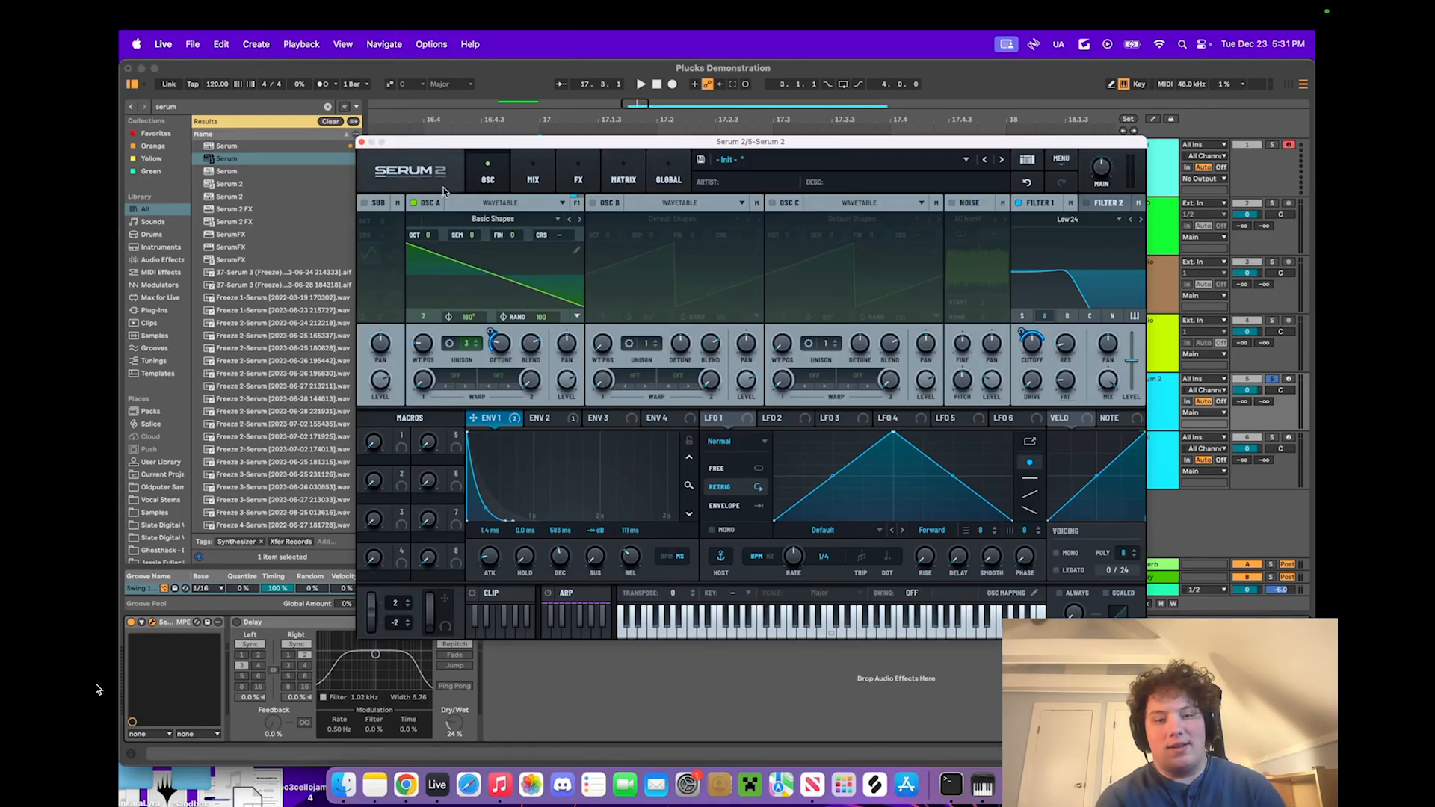
{"action": "left_click", "coordinate": [358, 140]}
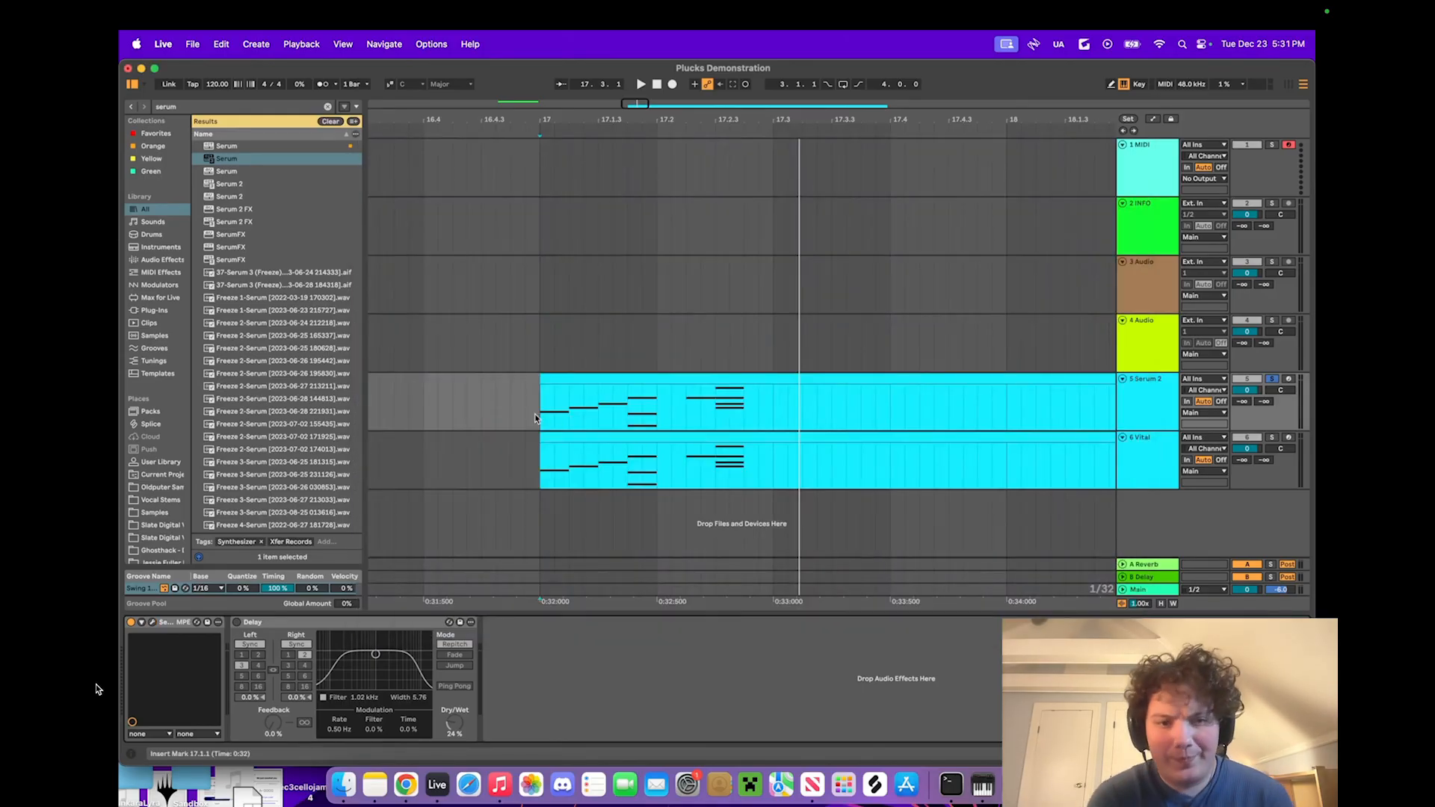
Step: Duplicate the first half bar of notes in the Serum 2 clip four times and play the clip from bar 17
{"action": "left_click_drag", "start_coordinate": [535, 414], "coordinate": [780, 391]}
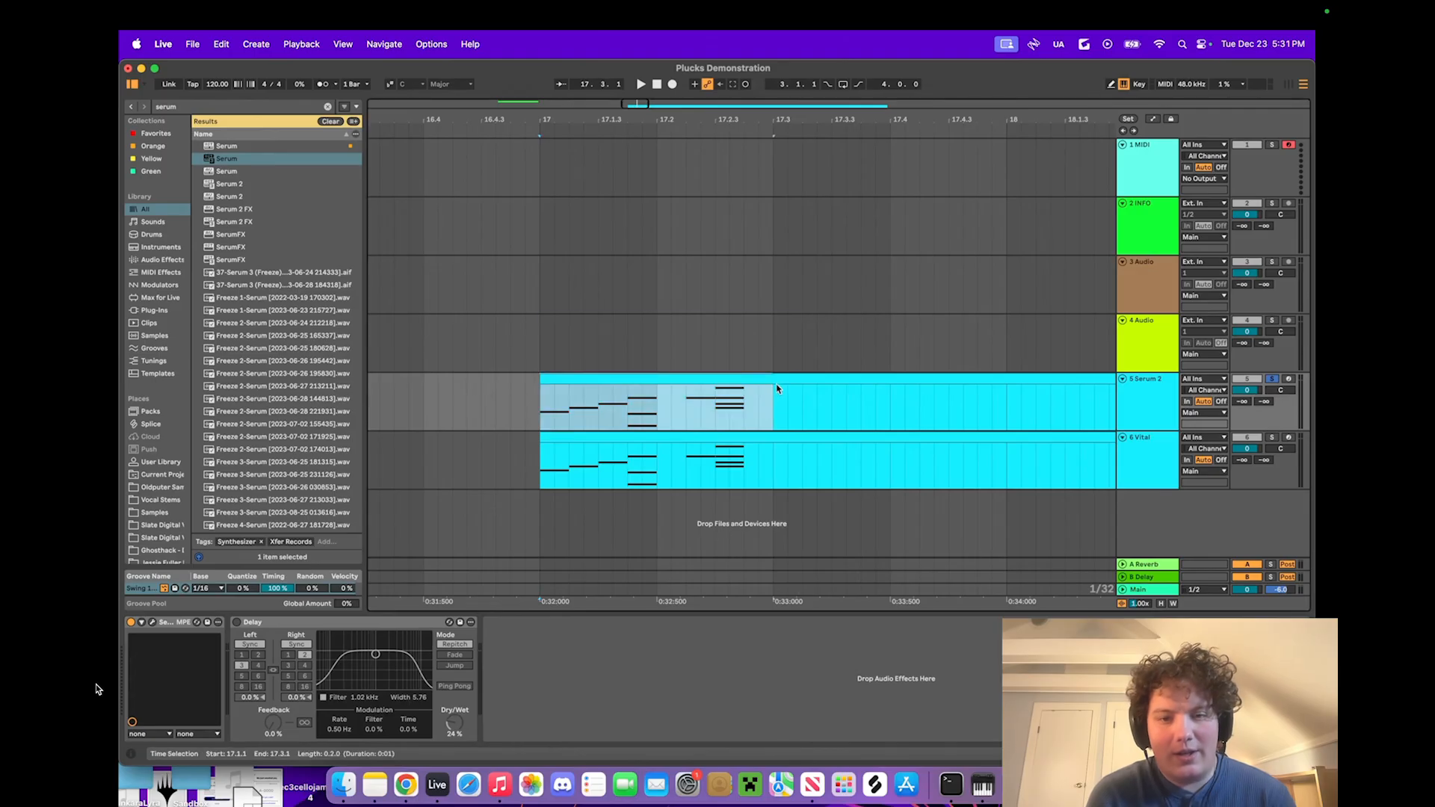
{"action": "key", "text": "super+d"}
{"action": "key", "text": "super+d"}
{"action": "key", "text": "super+d"}
{"action": "key", "text": "super+d"}
{"action": "scroll", "coordinate": [533, 413], "scroll_direction": "down", "scroll_amount": 6}
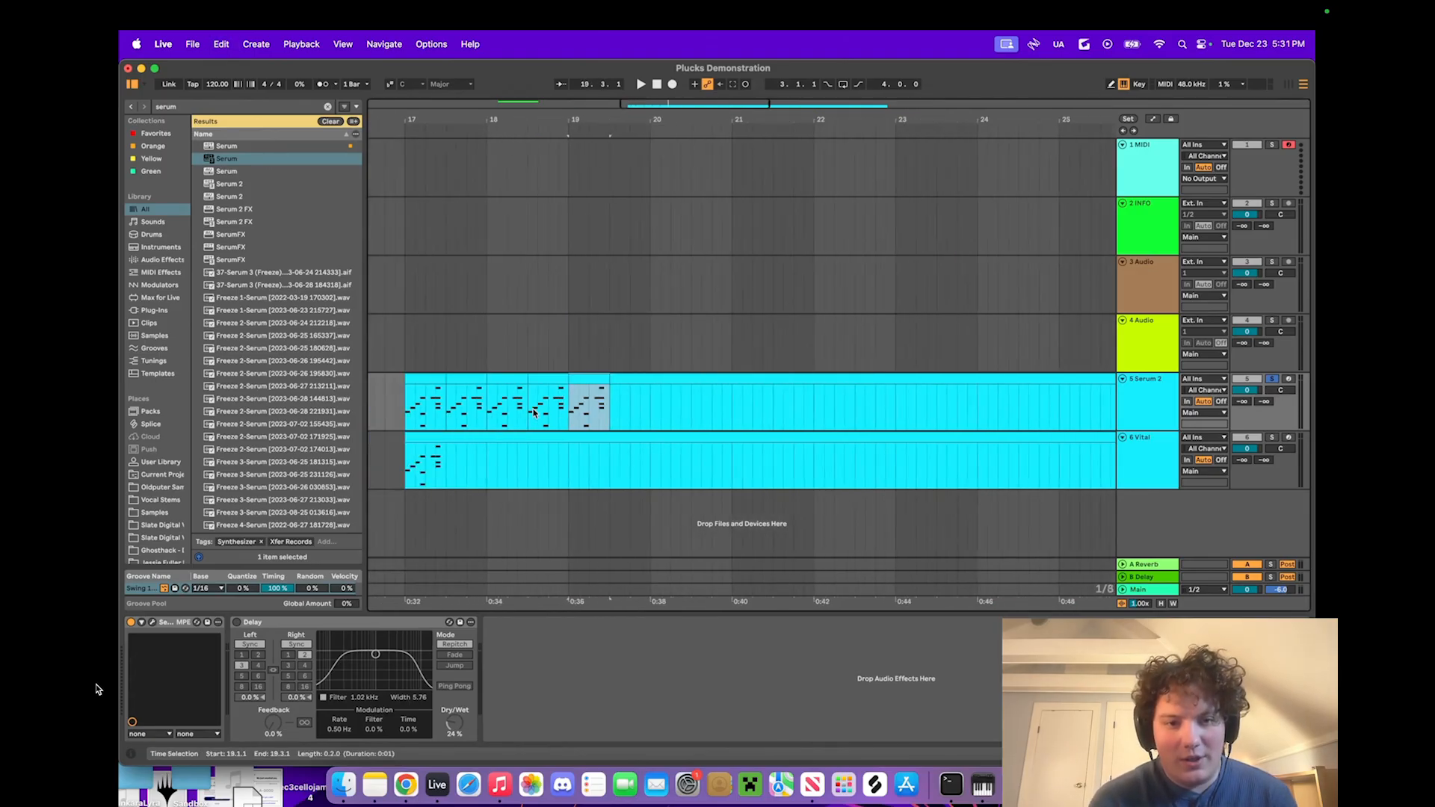
{"action": "left_click", "coordinate": [409, 416]}
{"action": "key", "text": "space"}
Step: Open the Serum 2 plugin, try a higher Env 1 sustain, return it to minimum and set the decay to 840 ms
{"action": "left_click", "coordinate": [152, 622]}
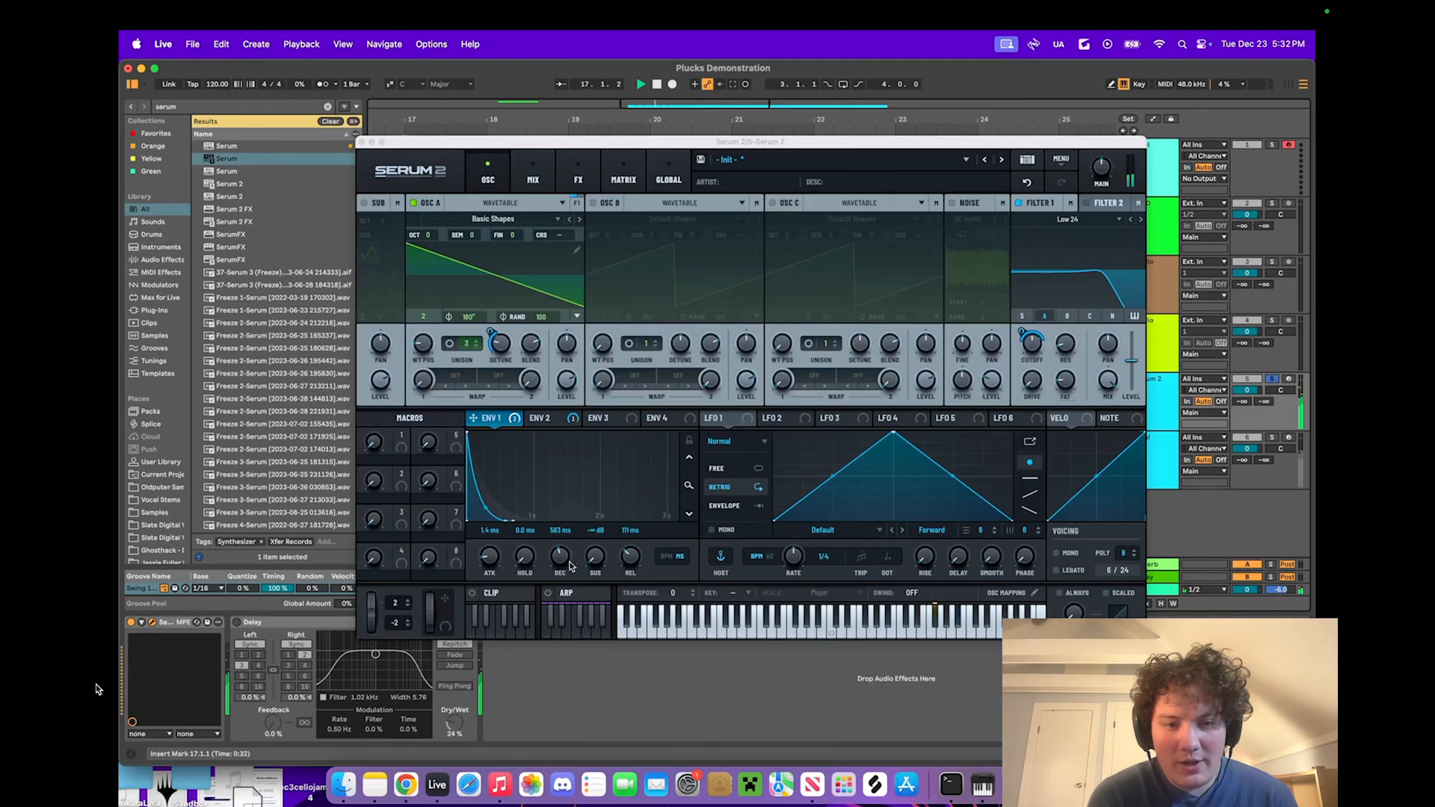
{"action": "left_click_drag", "start_coordinate": [595, 557], "coordinate": [587, 484]}
{"action": "left_click_drag", "start_coordinate": [594, 555], "coordinate": [607, 518]}
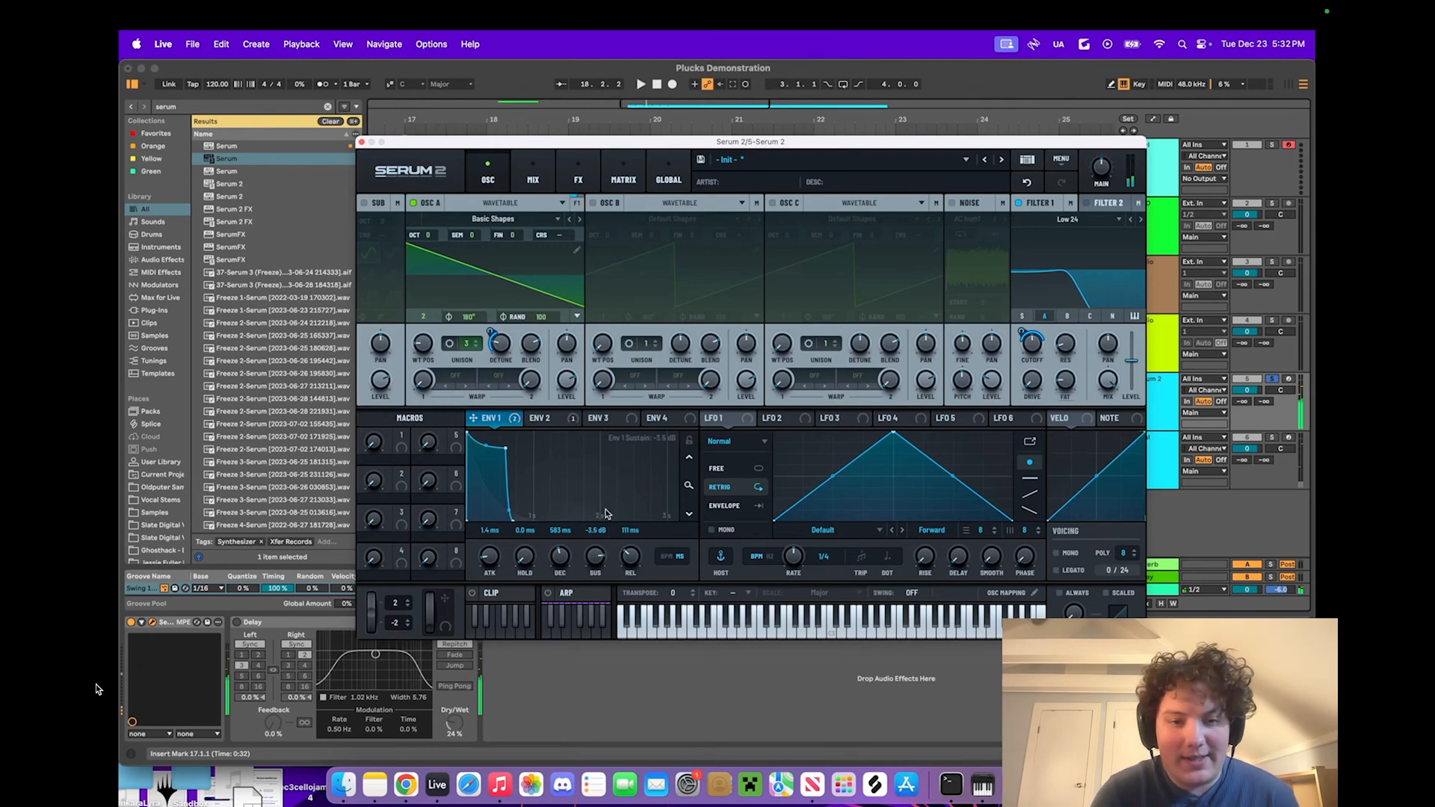
{"action": "mouse_move", "coordinate": [608, 459]}
{"action": "left_mouse_down"}
{"action": "mouse_move", "coordinate": [607, 557]}
{"action": "mouse_move", "coordinate": [600, 484]}
{"action": "left_mouse_up"}
{"action": "left_click_drag", "start_coordinate": [609, 562], "coordinate": [565, 568]}
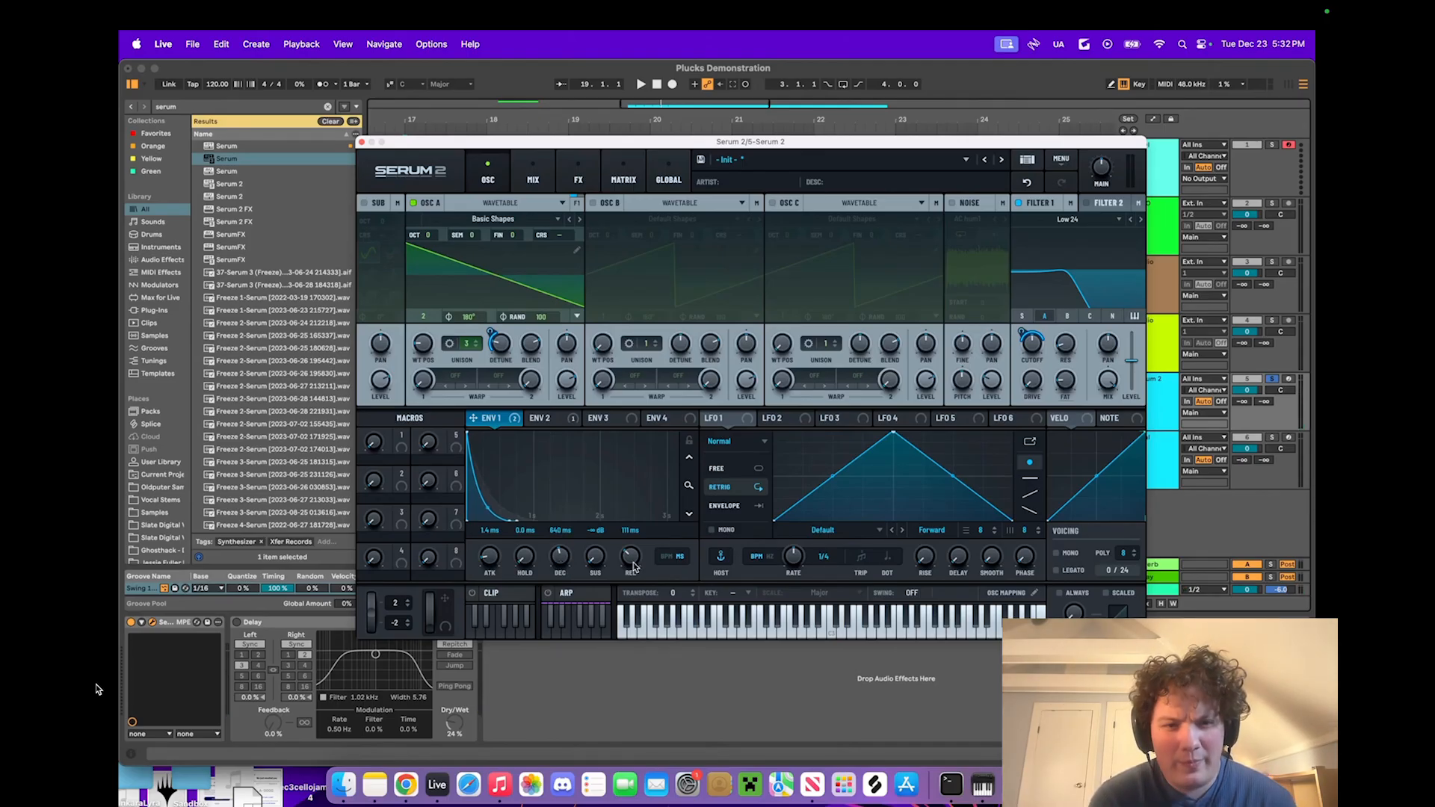
Step: Audition Env 1 with its sustain at 0.0 dB, restore it to minimum and close the plugin window
{"action": "left_click_drag", "start_coordinate": [596, 559], "coordinate": [597, 347]}
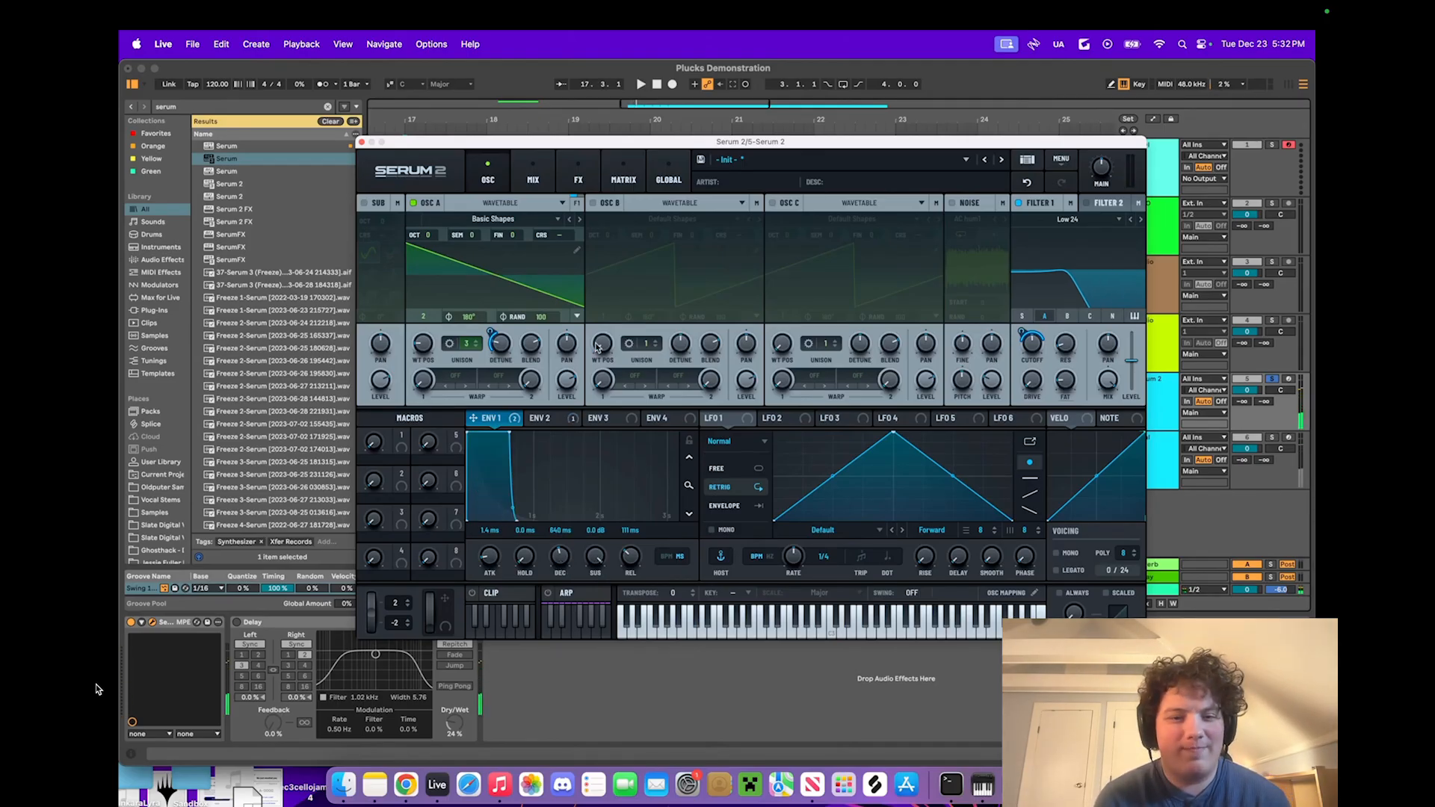
{"action": "left_click_drag", "start_coordinate": [596, 561], "coordinate": [594, 769]}
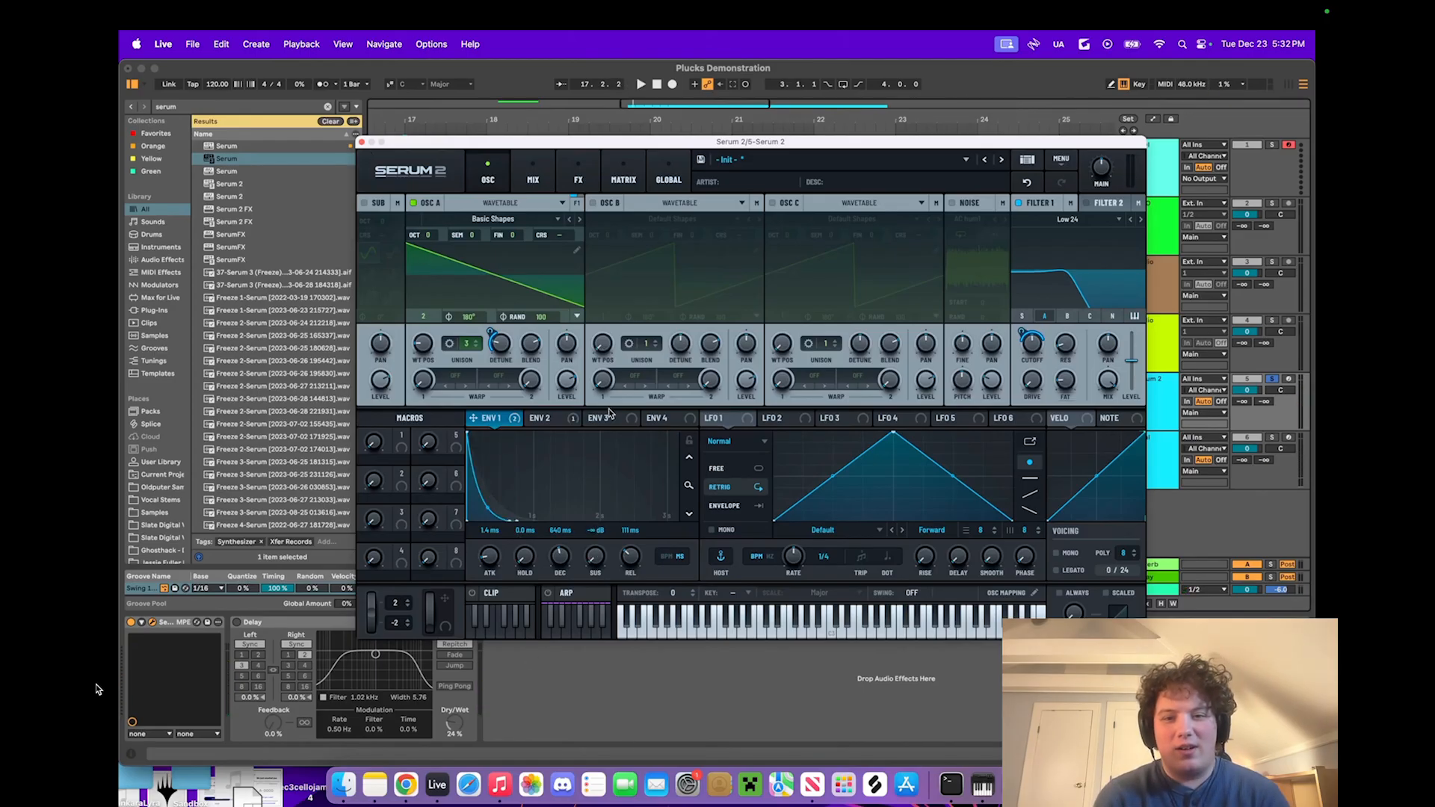
{"action": "left_click", "coordinate": [361, 142]}
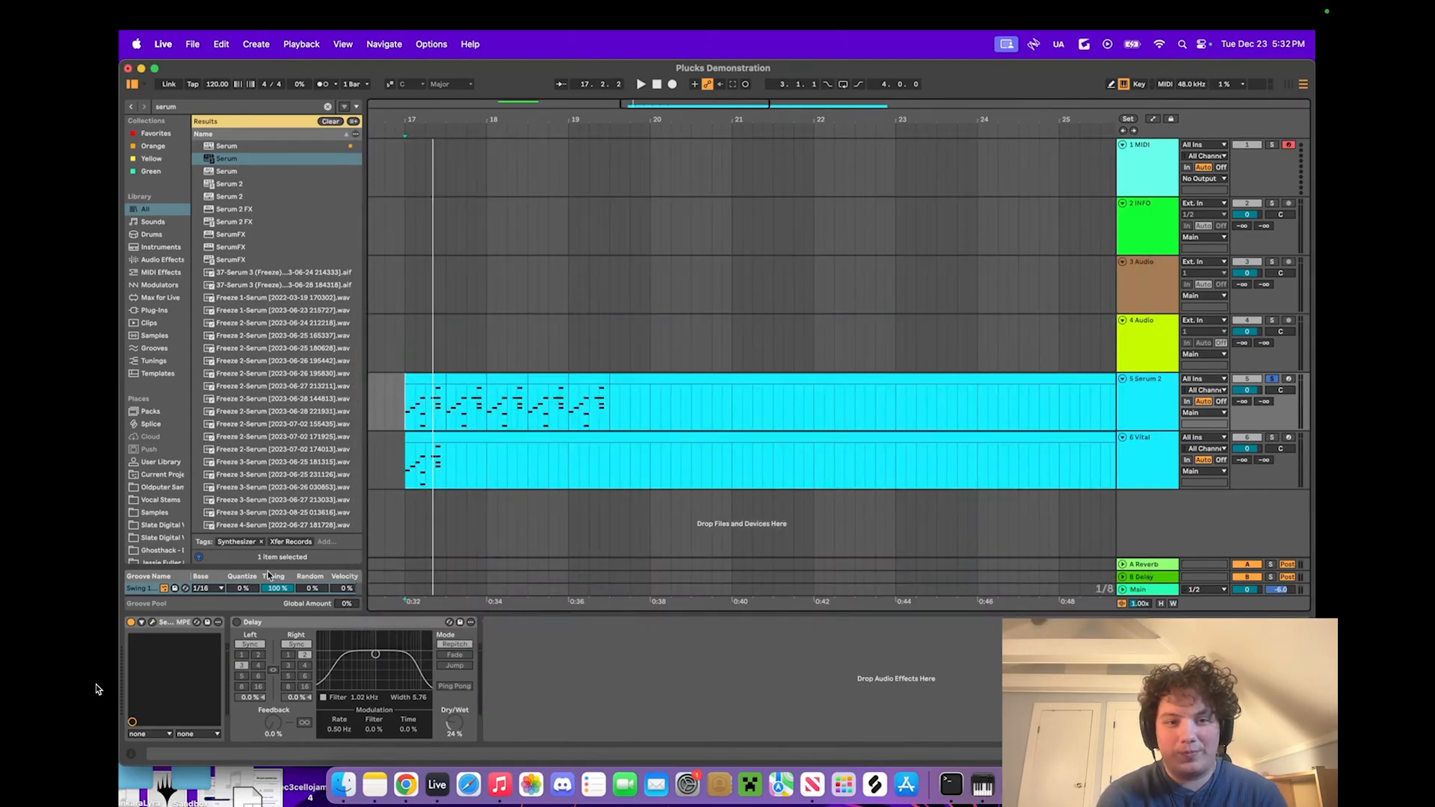
Step: Enable the Delay on the Serum 2 track and play the clip, comparing right delay times of 3 and 2 sixteenths and keeping 2
{"action": "left_click", "coordinate": [237, 622]}
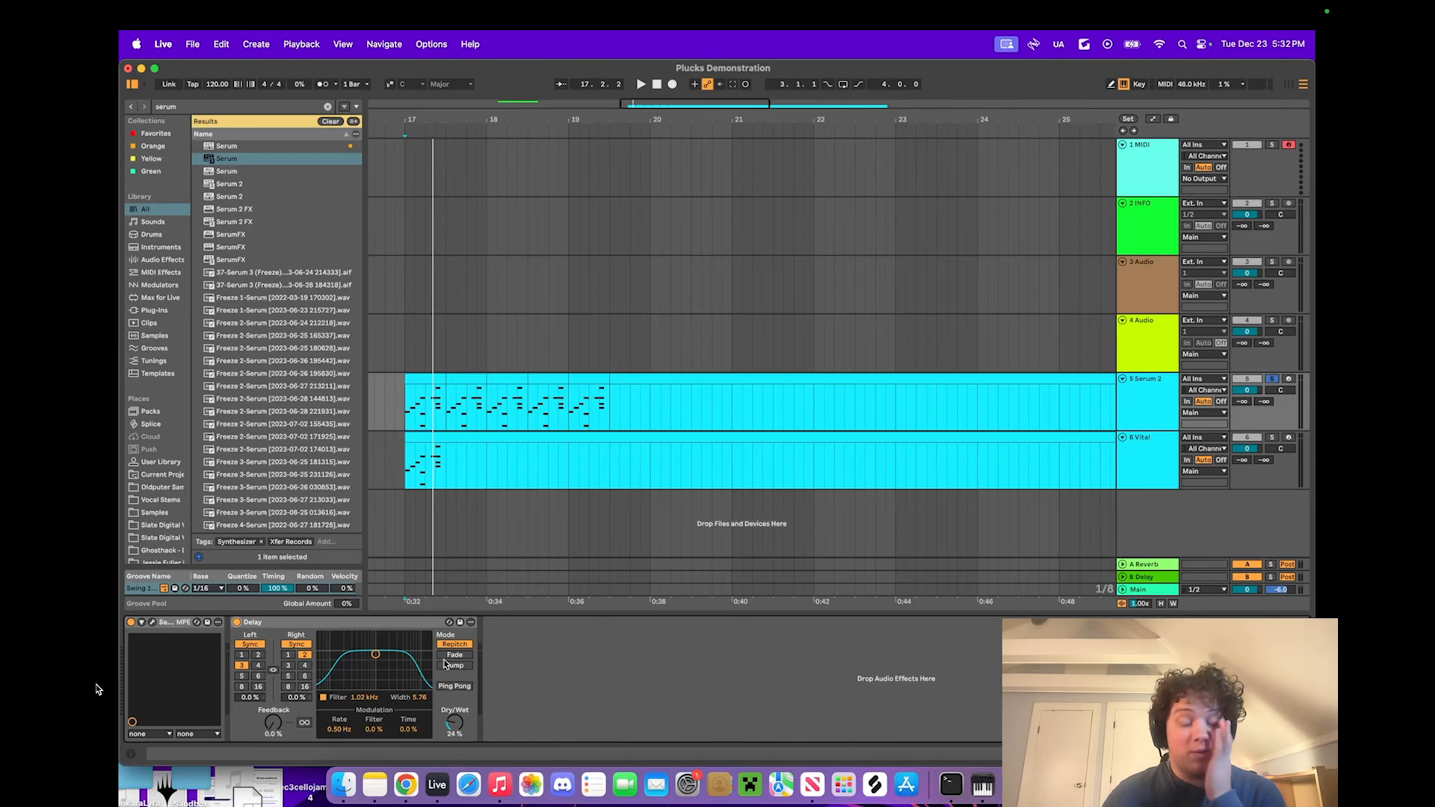
{"action": "key", "text": "space"}
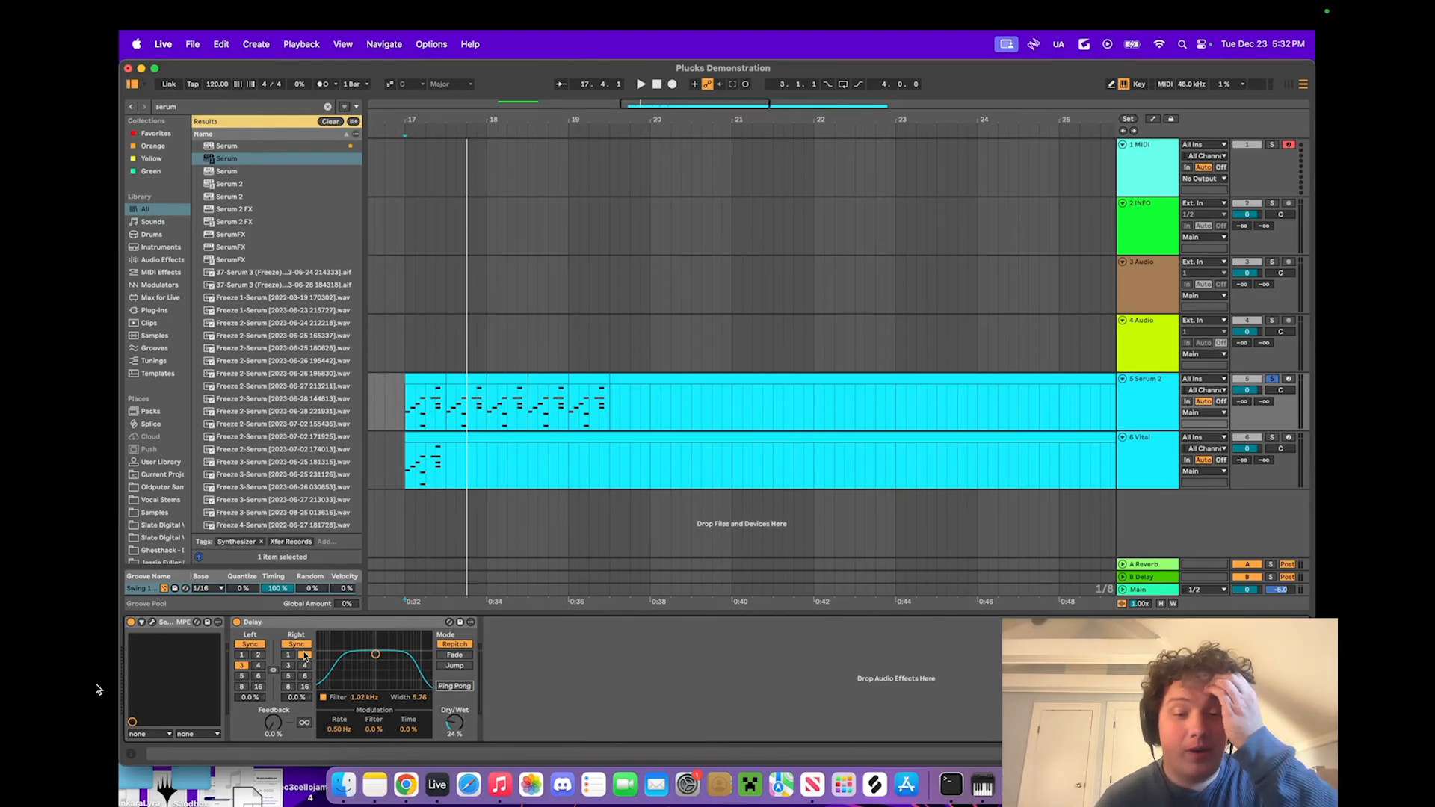
{"action": "left_click", "coordinate": [304, 655]}
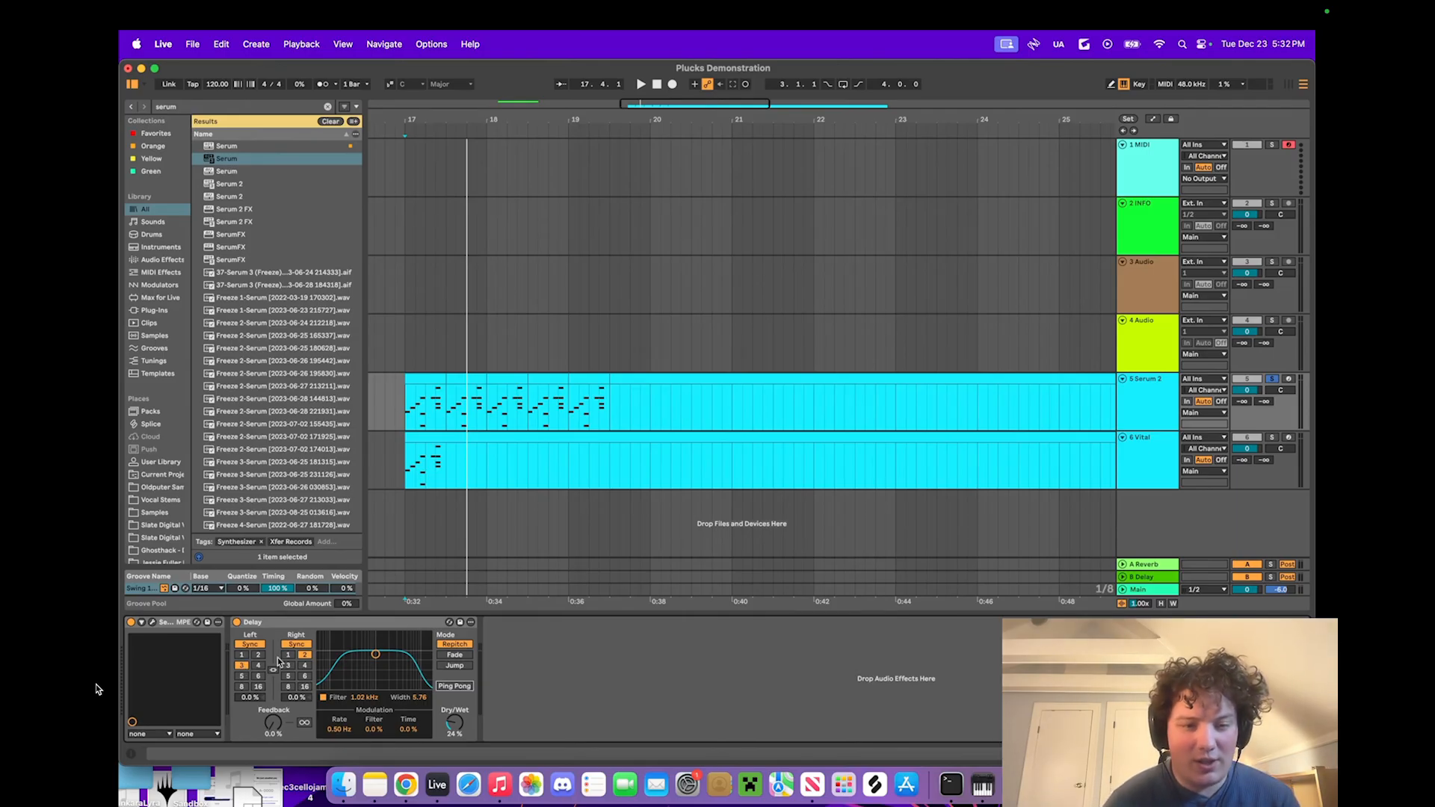
{"action": "key", "text": "space"}
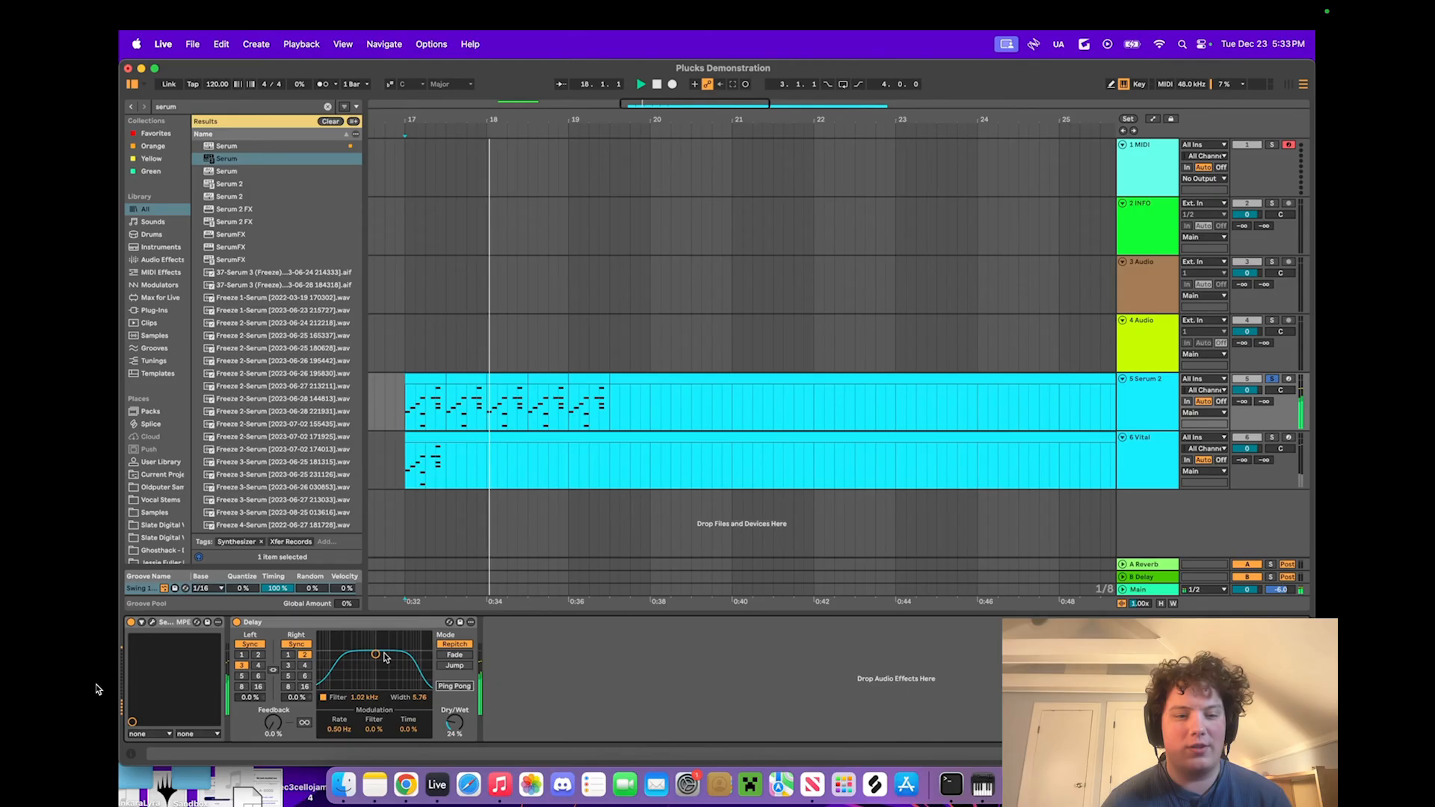
{"action": "left_click", "coordinate": [288, 665]}
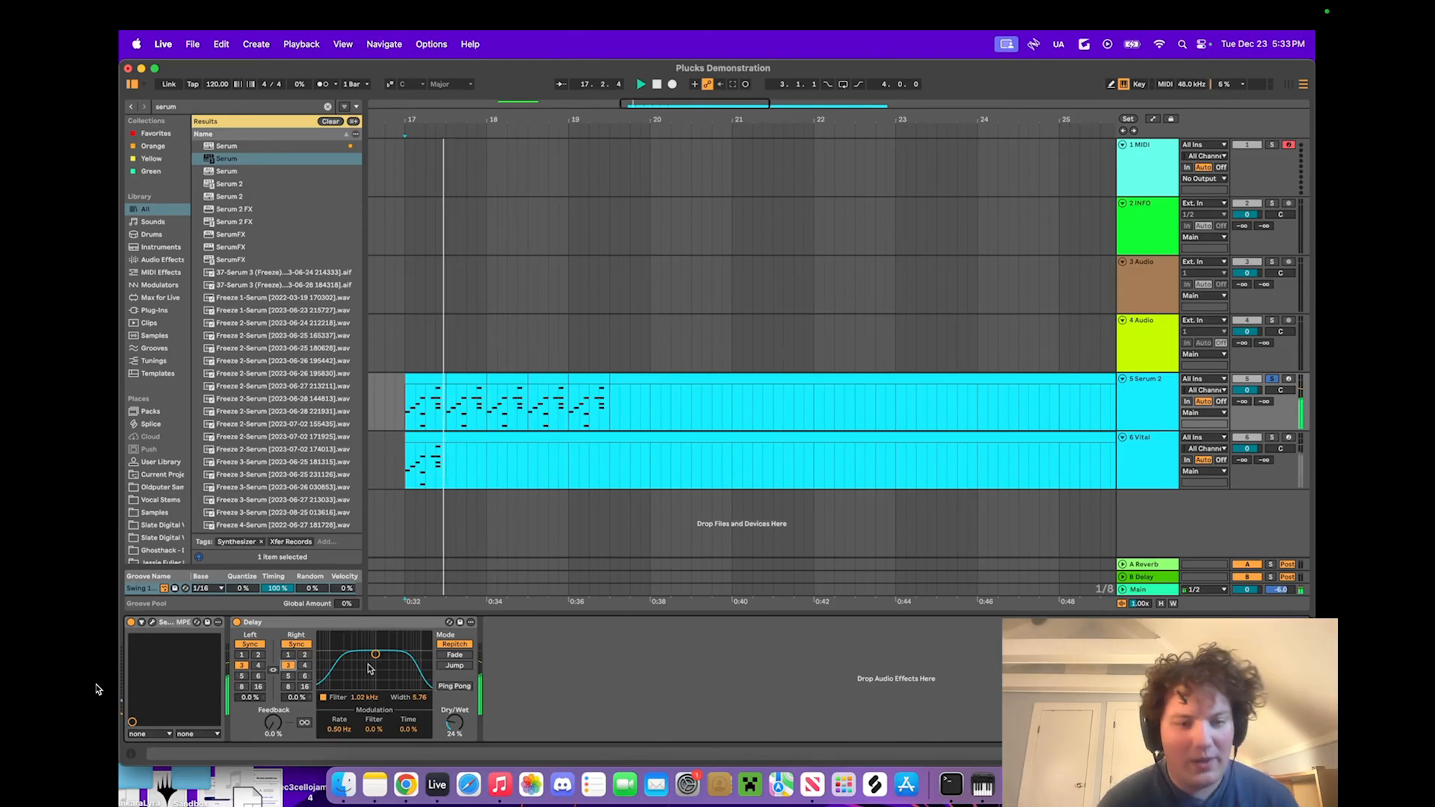
{"action": "left_click", "coordinate": [305, 656]}
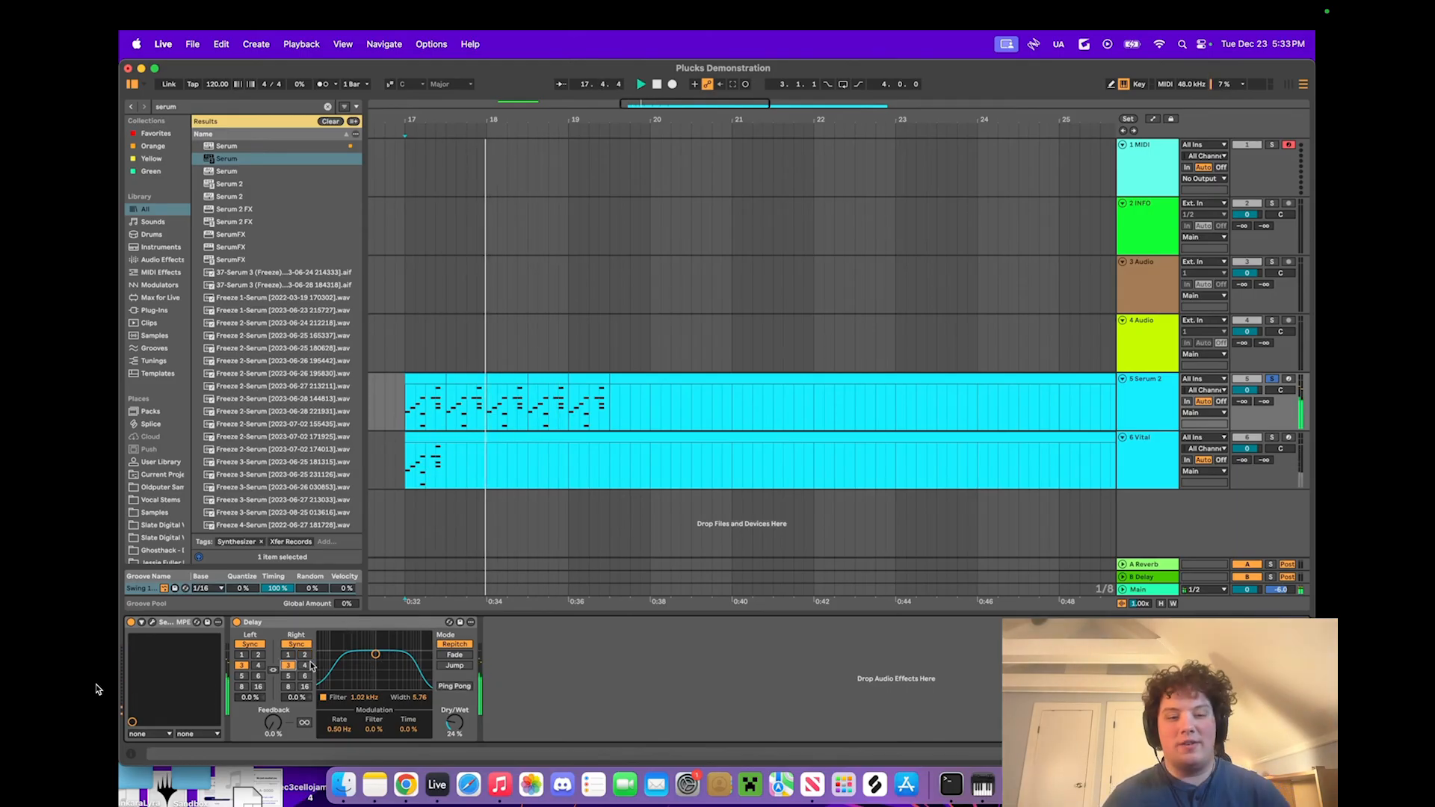
Step: Duplicate the Delay device and audition the copy with Ping Pong enabled
{"action": "left_click", "coordinate": [342, 621]}
{"action": "key", "text": "super+d"}
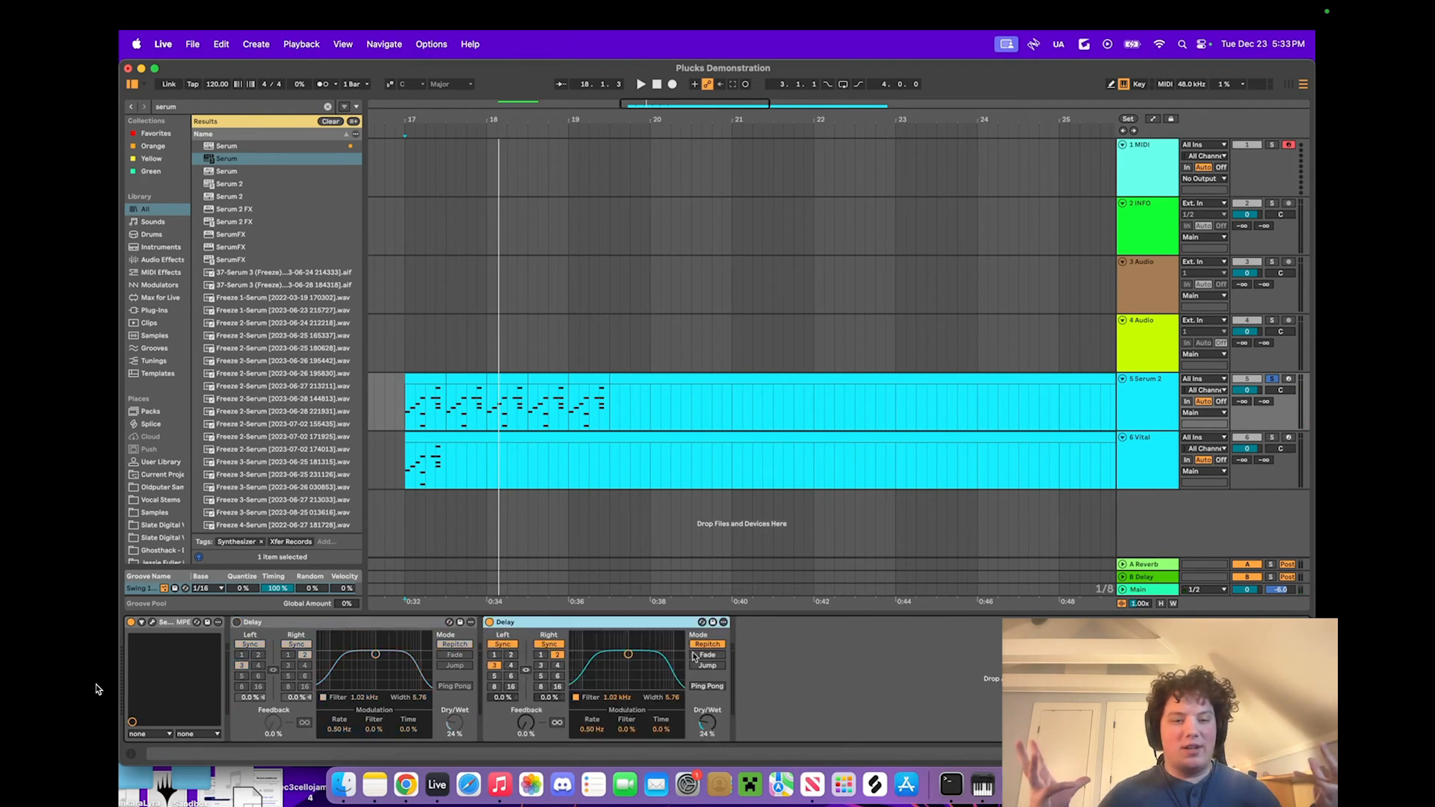
{"action": "left_click", "coordinate": [707, 686]}
{"action": "key", "text": "space"}
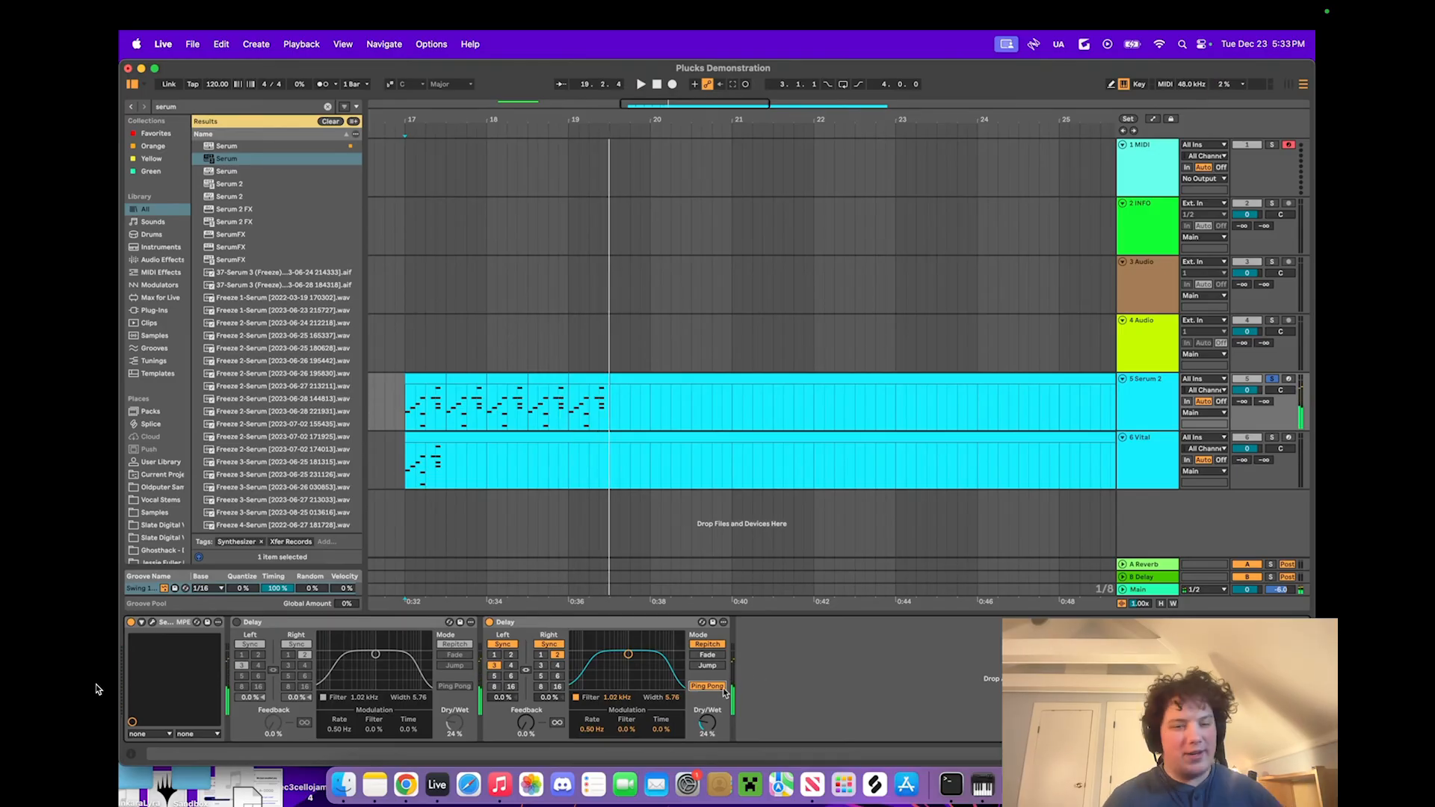
Step: Bypass the duplicated Delay, enable the original one and play the clip for comparison
{"action": "left_click", "coordinate": [490, 622]}
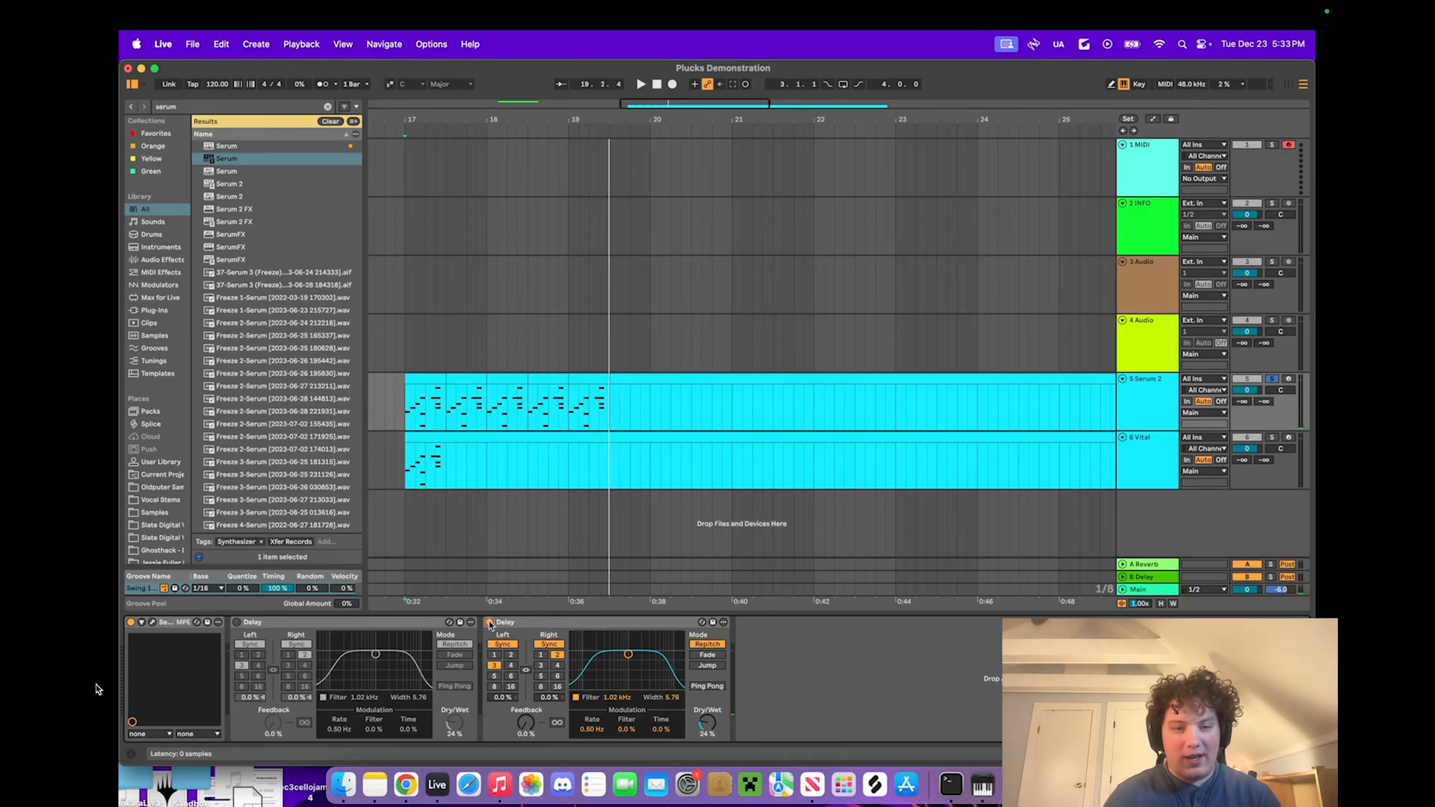
{"action": "left_click", "coordinate": [236, 622]}
{"action": "key", "text": "space"}
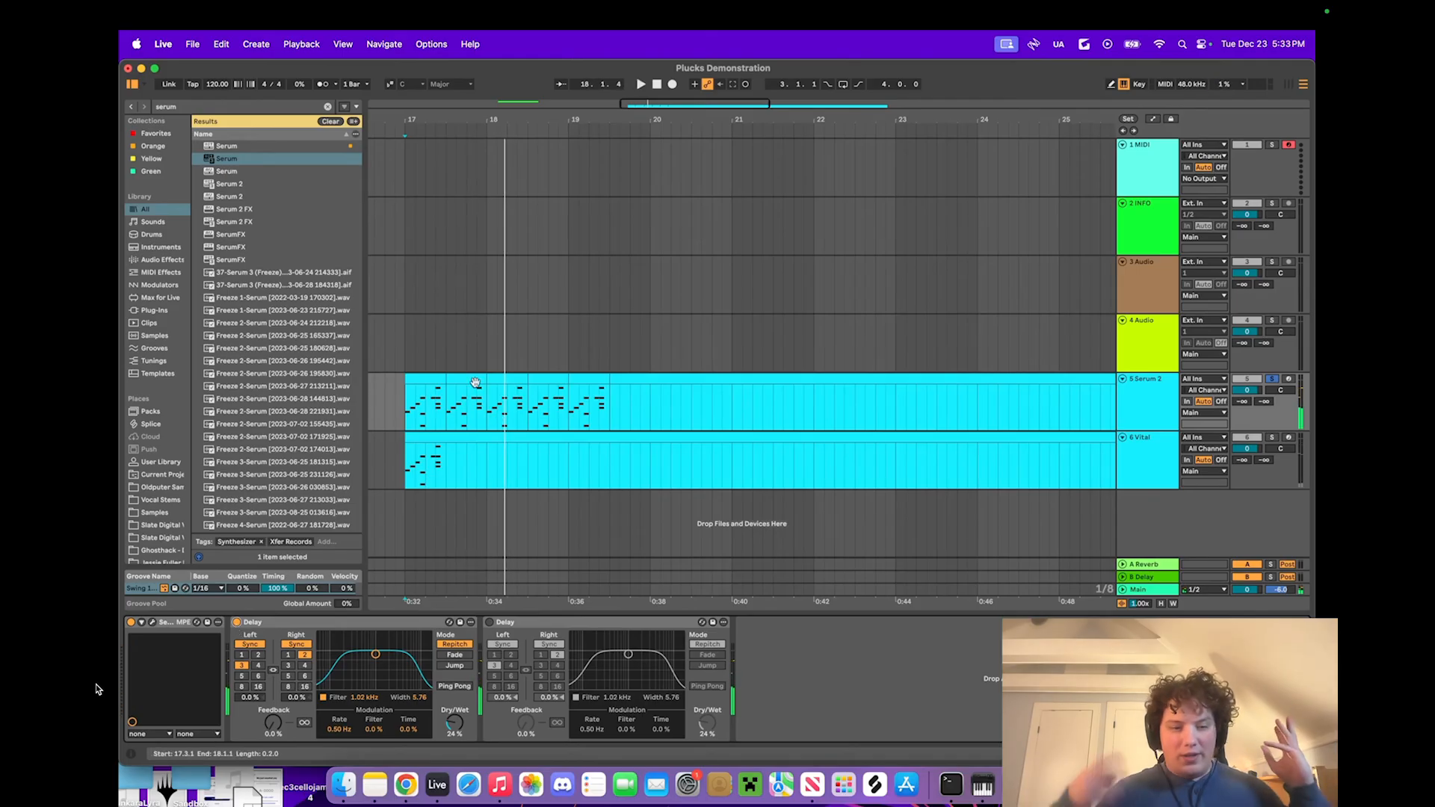
Step: Delete the repeated section of the Serum 2 clip from 17.3.1 to 19.3.1 and play the remaining notes from bar 17
{"action": "key", "text": "space"}
{"action": "left_click_drag", "start_coordinate": [476, 383], "coordinate": [585, 382]}
{"action": "key", "text": "Delete"}
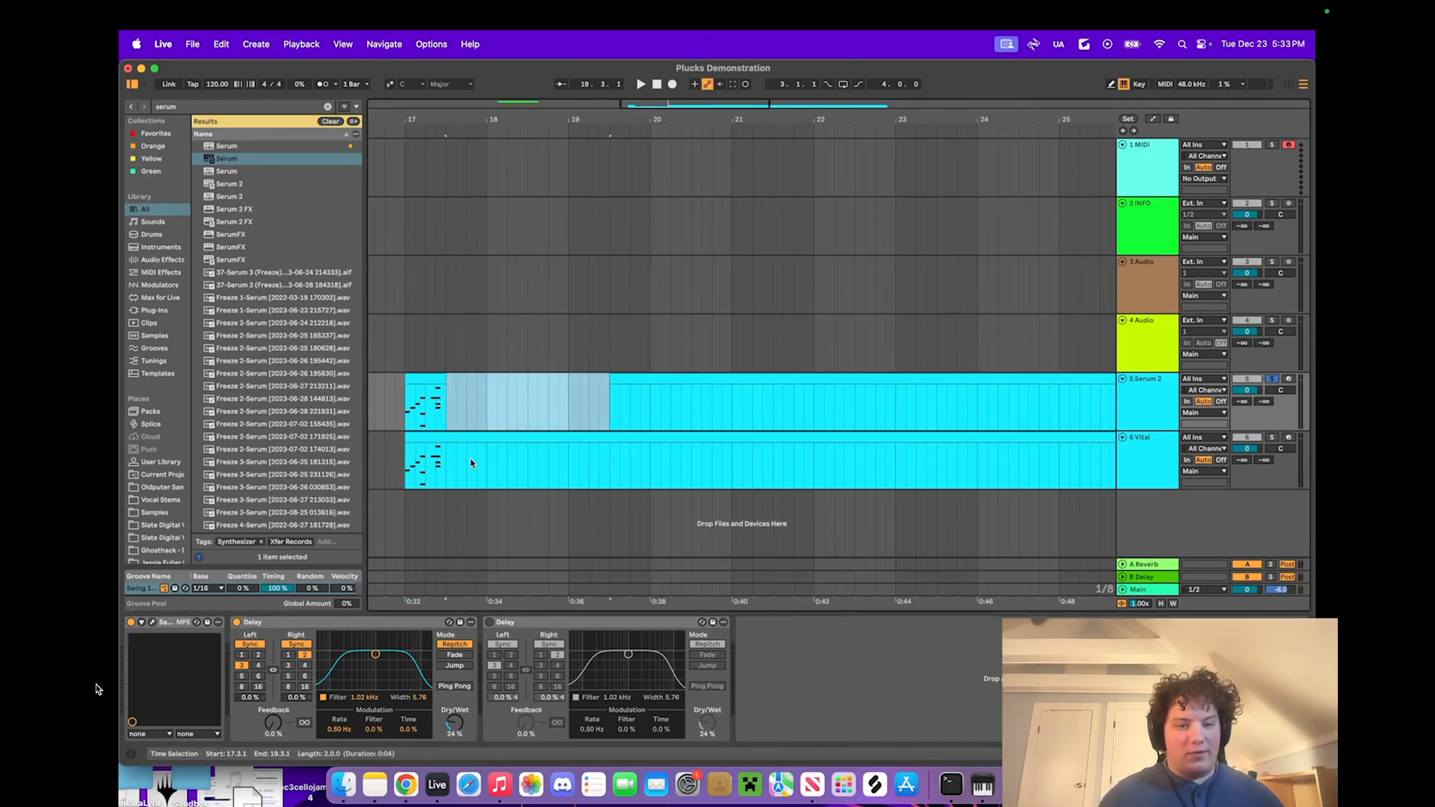
{"action": "scroll", "coordinate": [427, 450], "scroll_direction": "left", "scroll_amount": 2}
{"action": "left_click", "coordinate": [449, 408]}
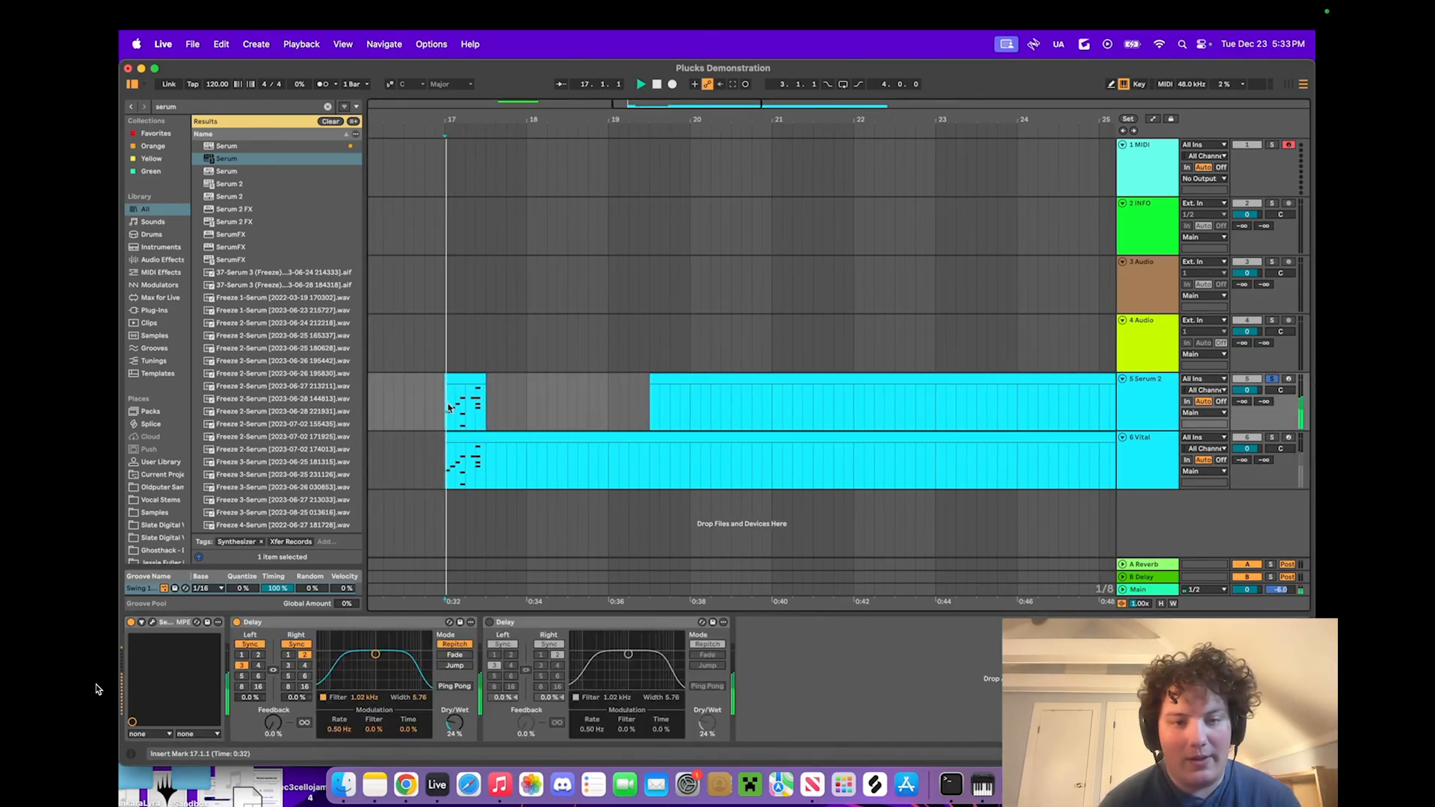
{"action": "key", "text": "space"}
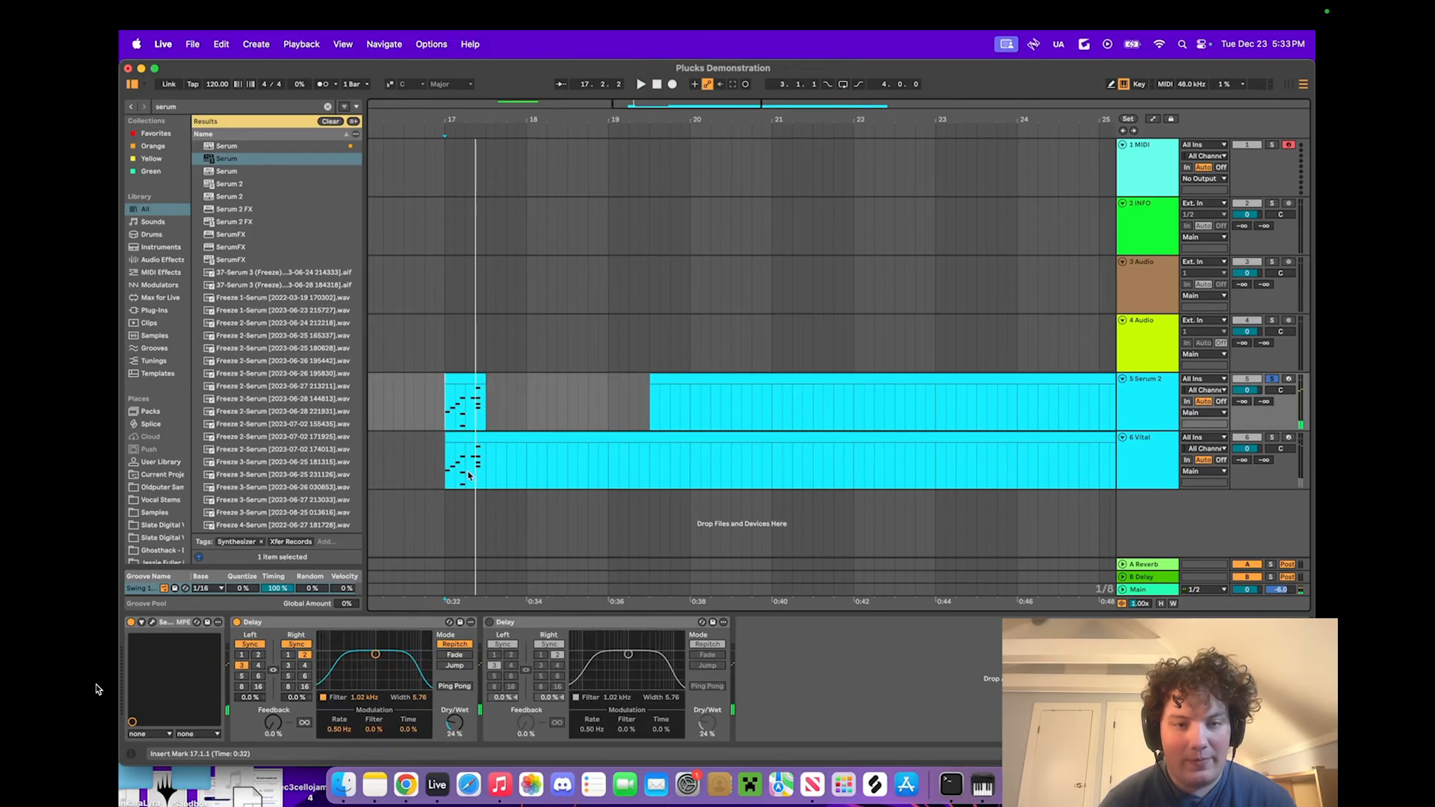
Step: Select the Vital track and open the Vital plugin window with Env 1 shown
{"action": "left_click", "coordinate": [468, 475]}
{"action": "key", "text": "space"}
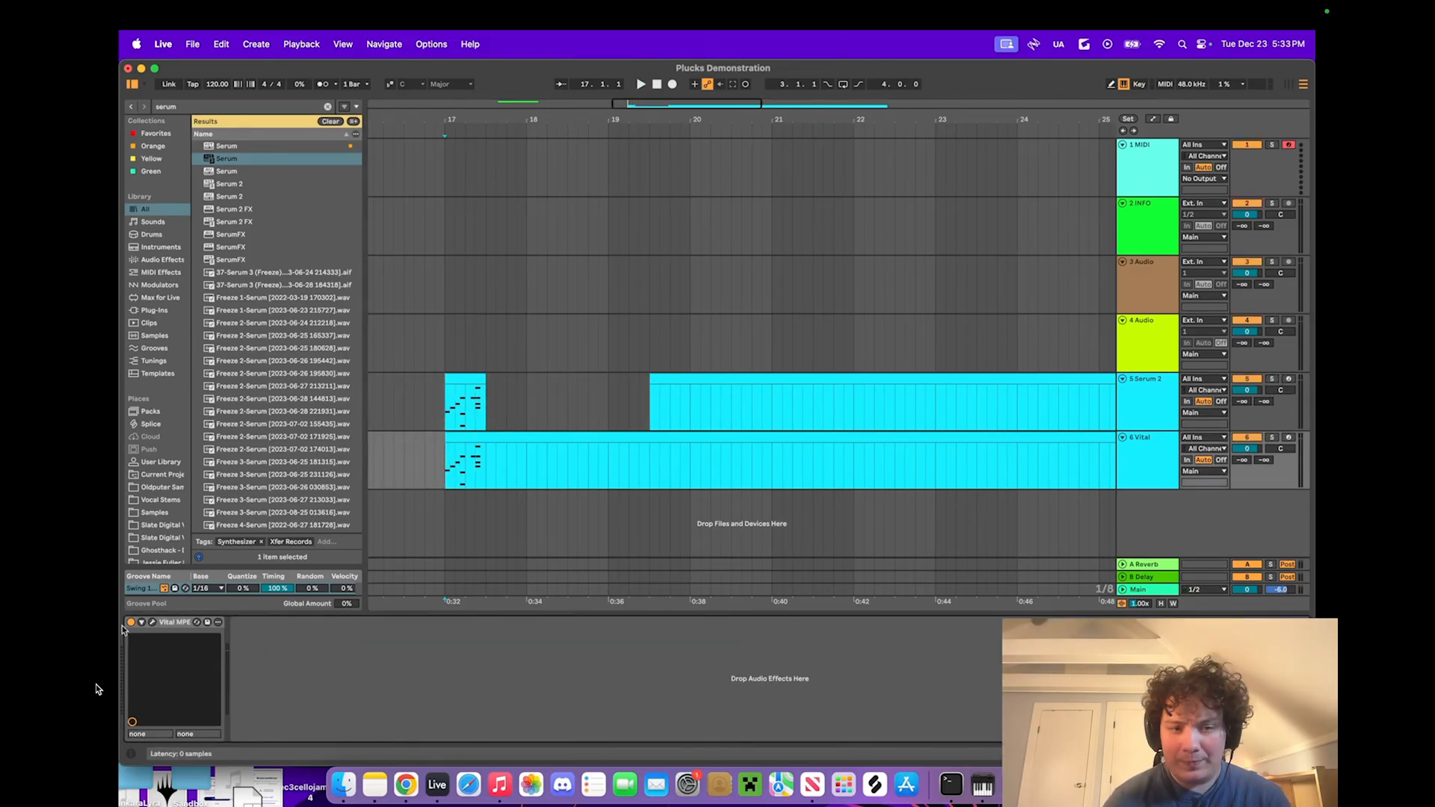
{"action": "left_click", "coordinate": [152, 624]}
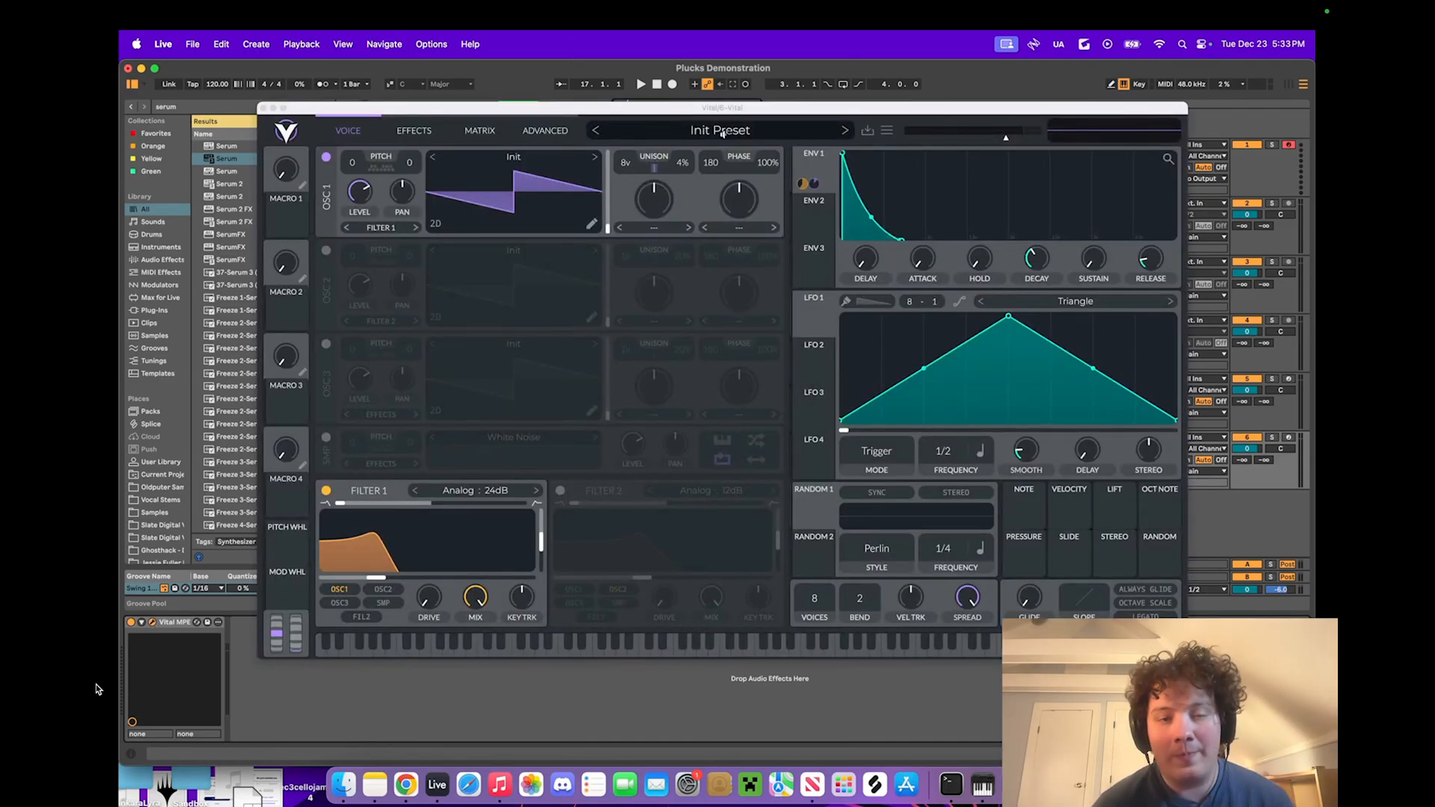
{"action": "left_click", "coordinate": [814, 165]}
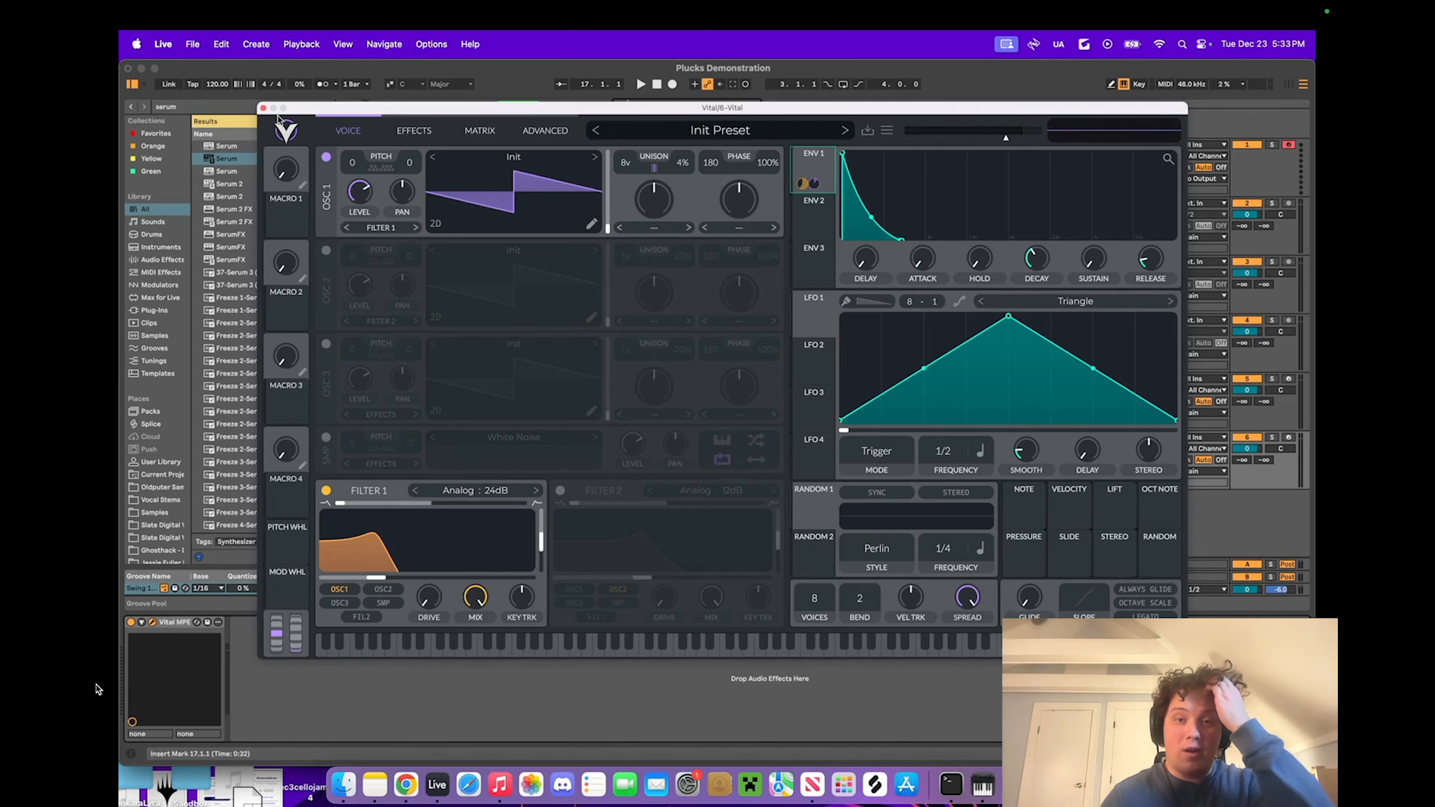
Step: Load the Crescendo Bells preset from Vital's preset browser and close the browser
{"action": "left_click", "coordinate": [729, 133]}
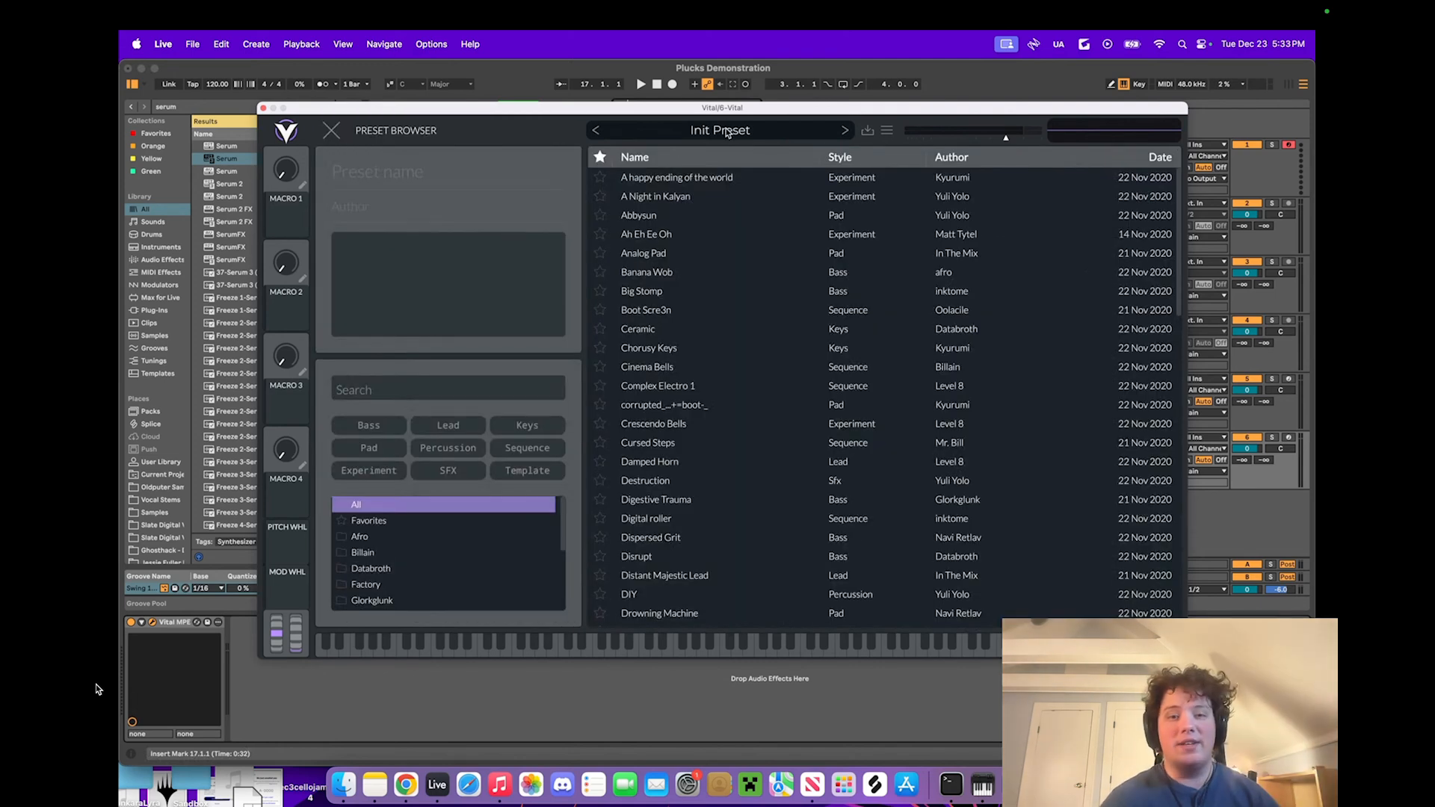
{"action": "scroll", "coordinate": [431, 590], "scroll_direction": "down", "scroll_amount": 5}
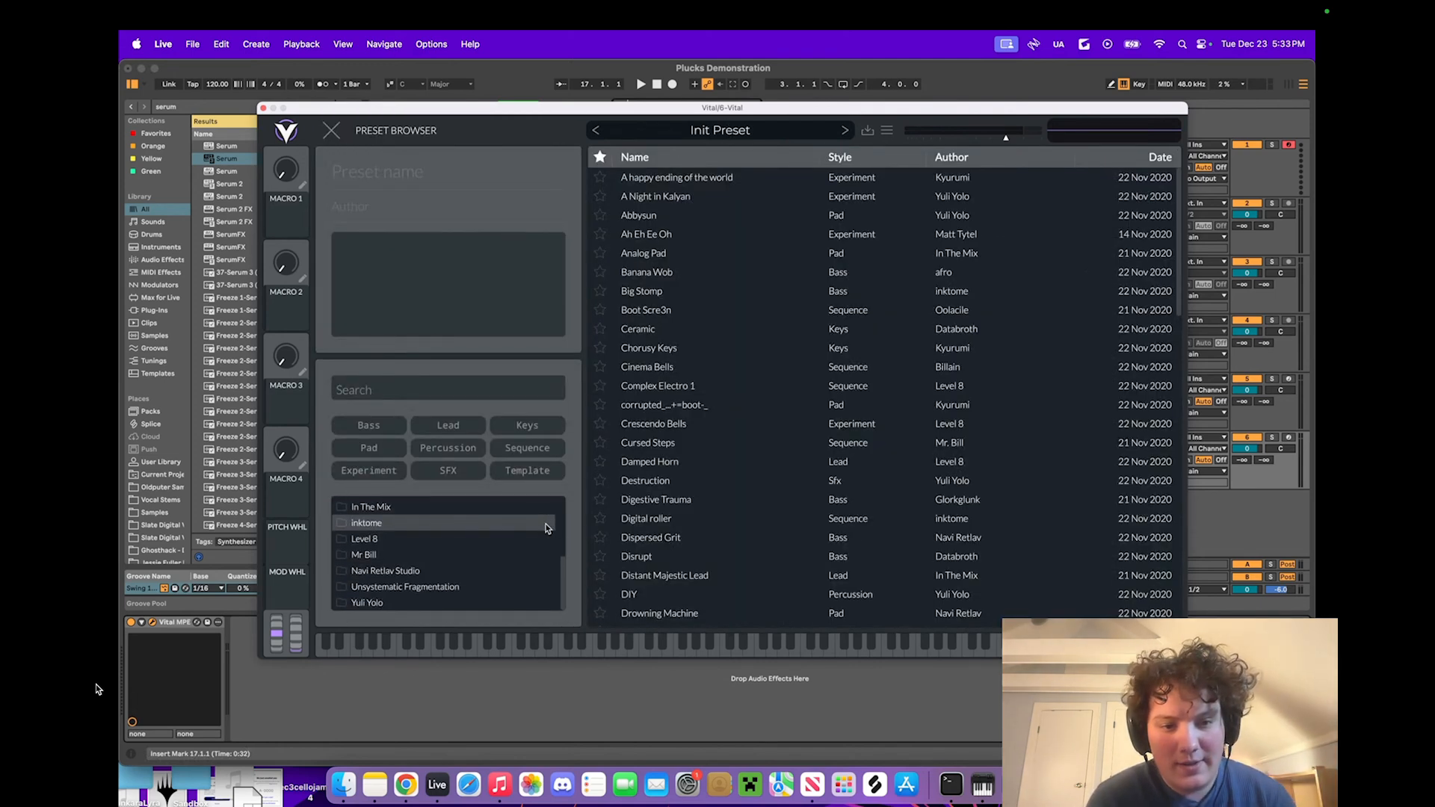
{"action": "right_click", "coordinate": [539, 529]}
{"action": "left_click", "coordinate": [729, 423]}
{"action": "scroll", "coordinate": [729, 427], "scroll_direction": "down", "scroll_amount": 15}
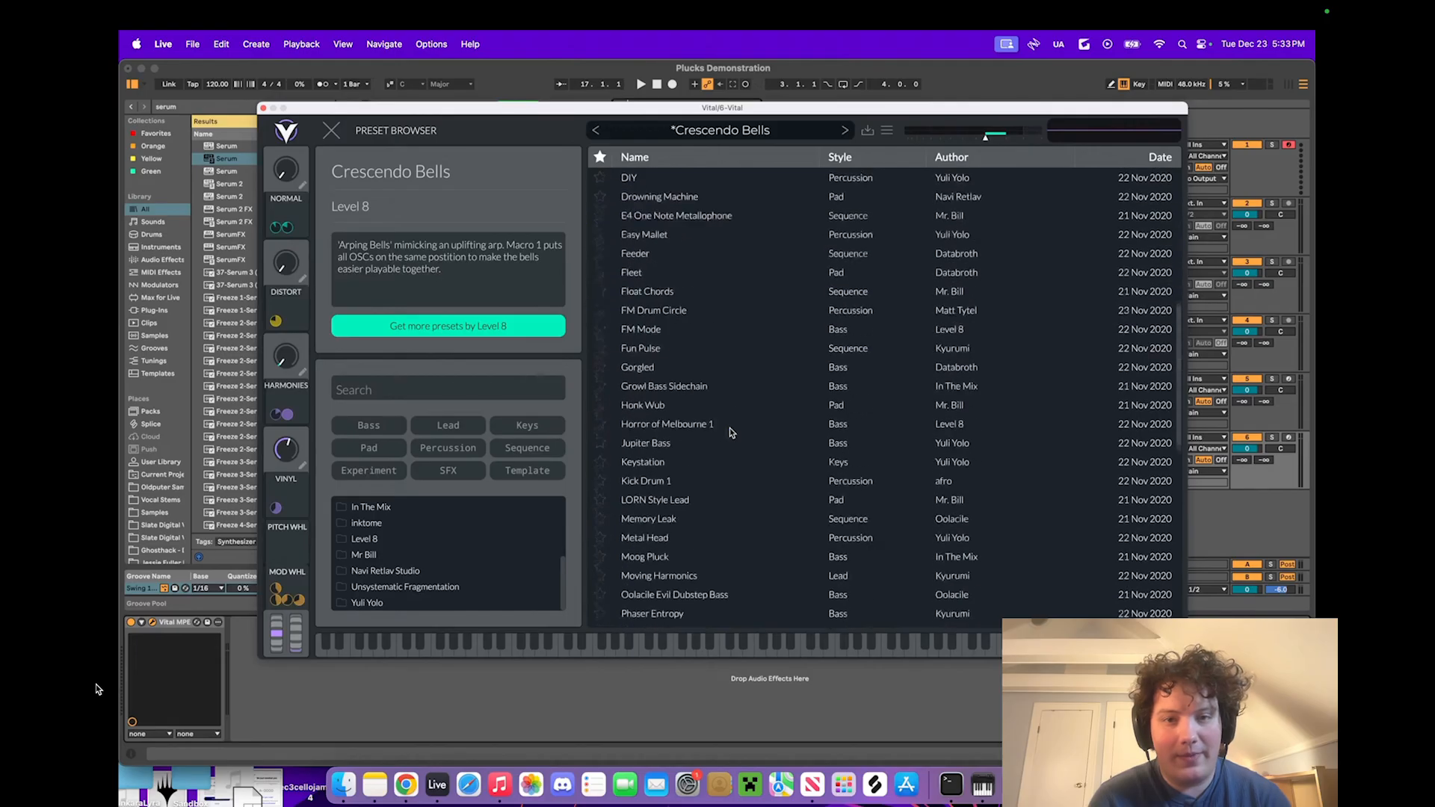
{"action": "left_click", "coordinate": [334, 132]}
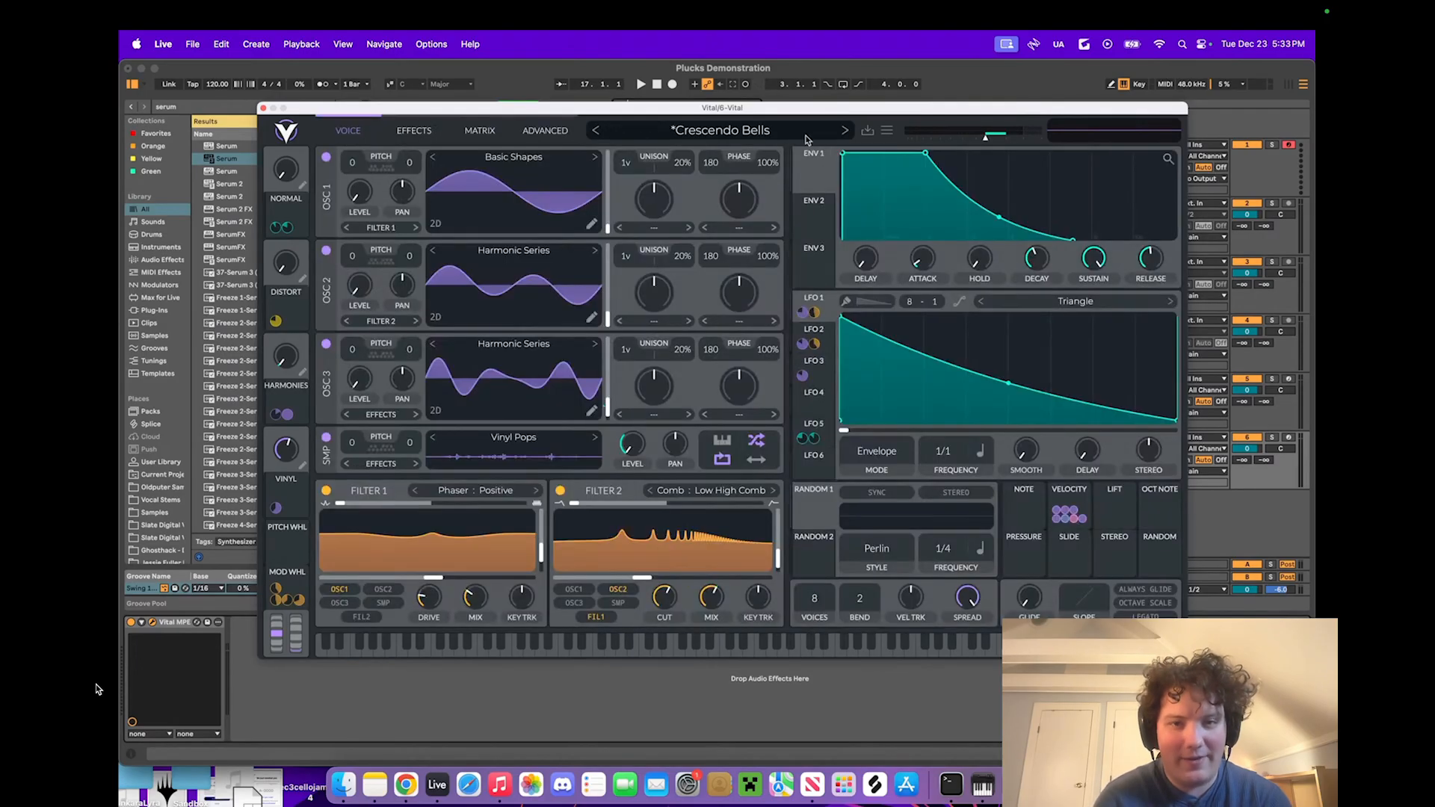
Step: Initialize the Vital preset and arm the Vital track for live playing
{"action": "left_click", "coordinate": [889, 132]}
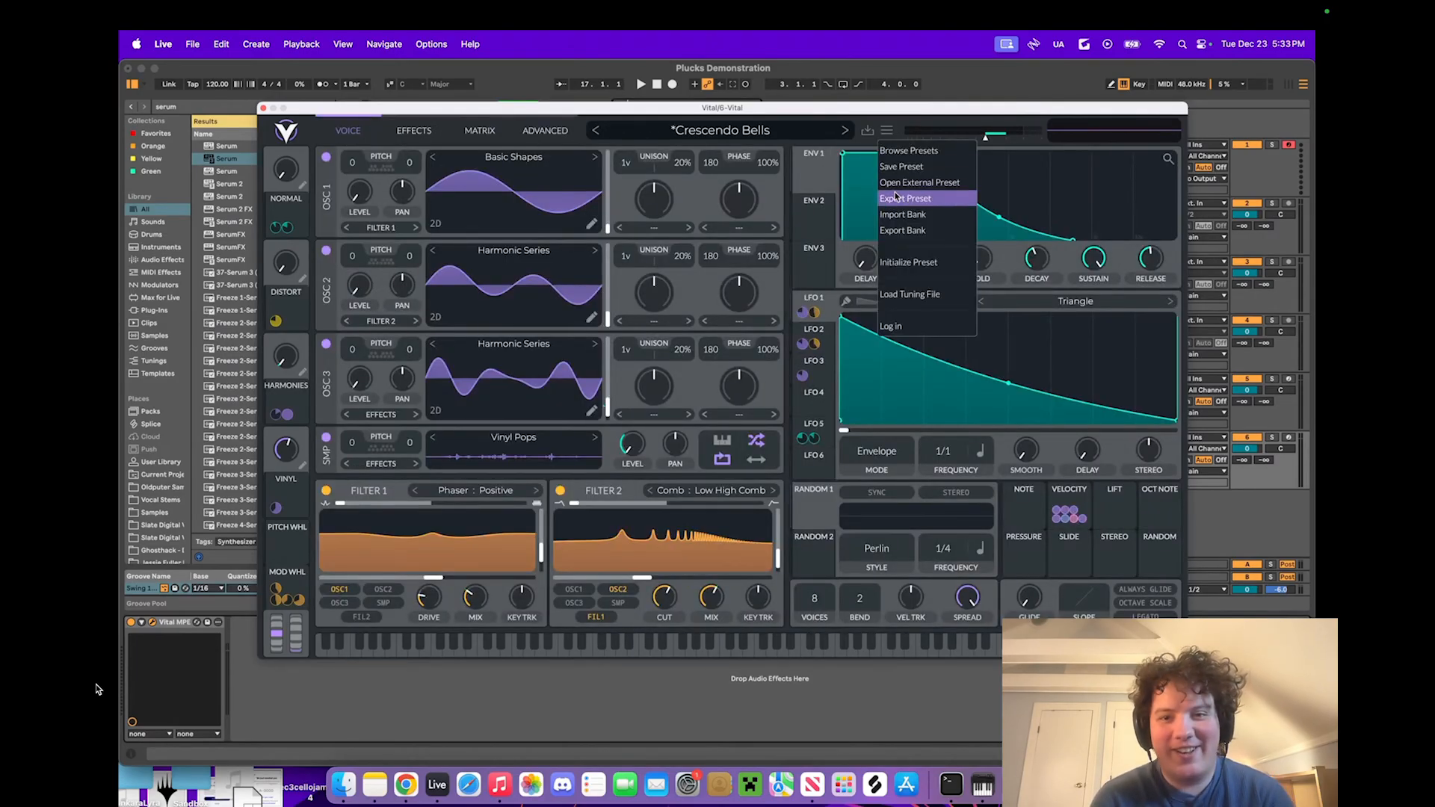
{"action": "left_click", "coordinate": [909, 263]}
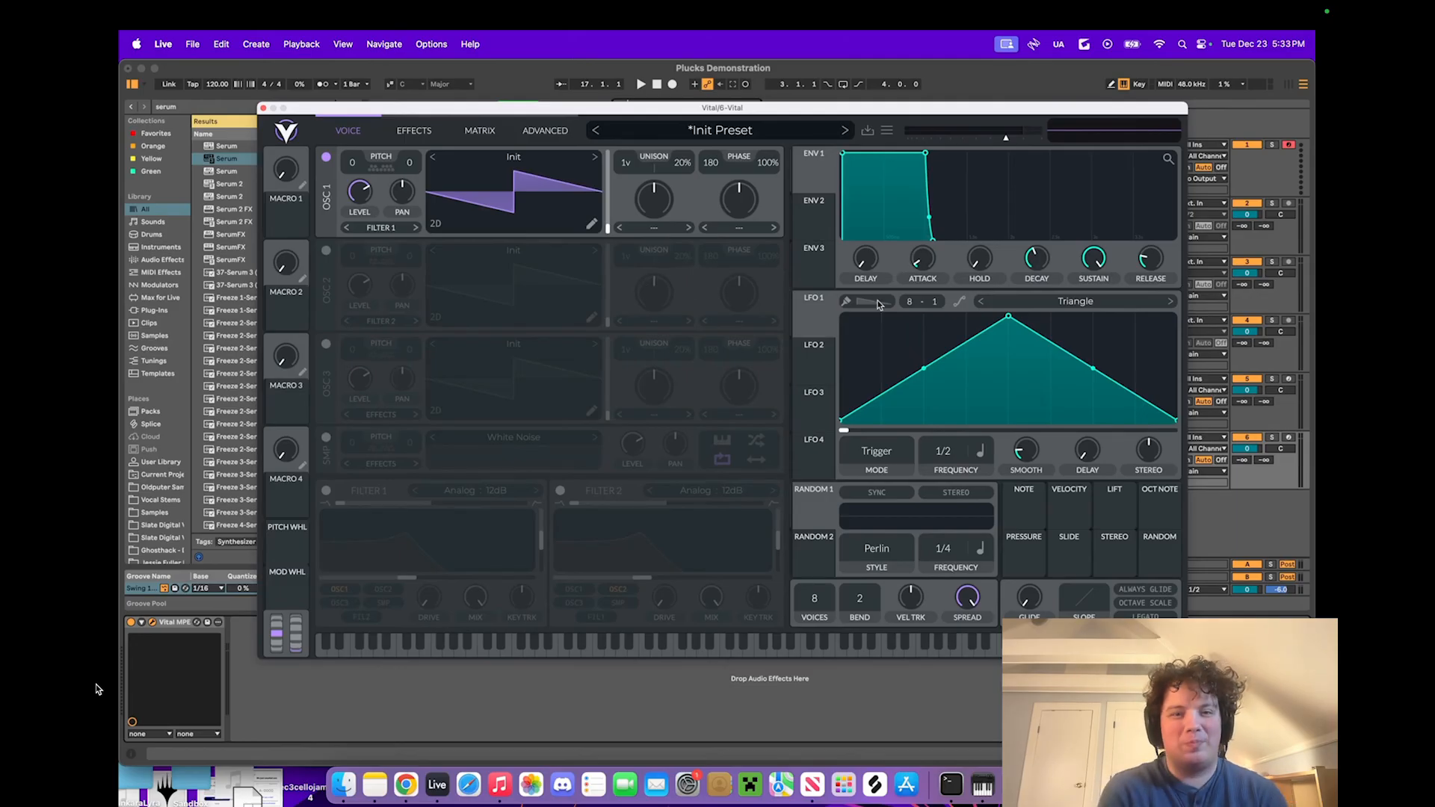
{"action": "left_click", "coordinate": [1289, 439]}
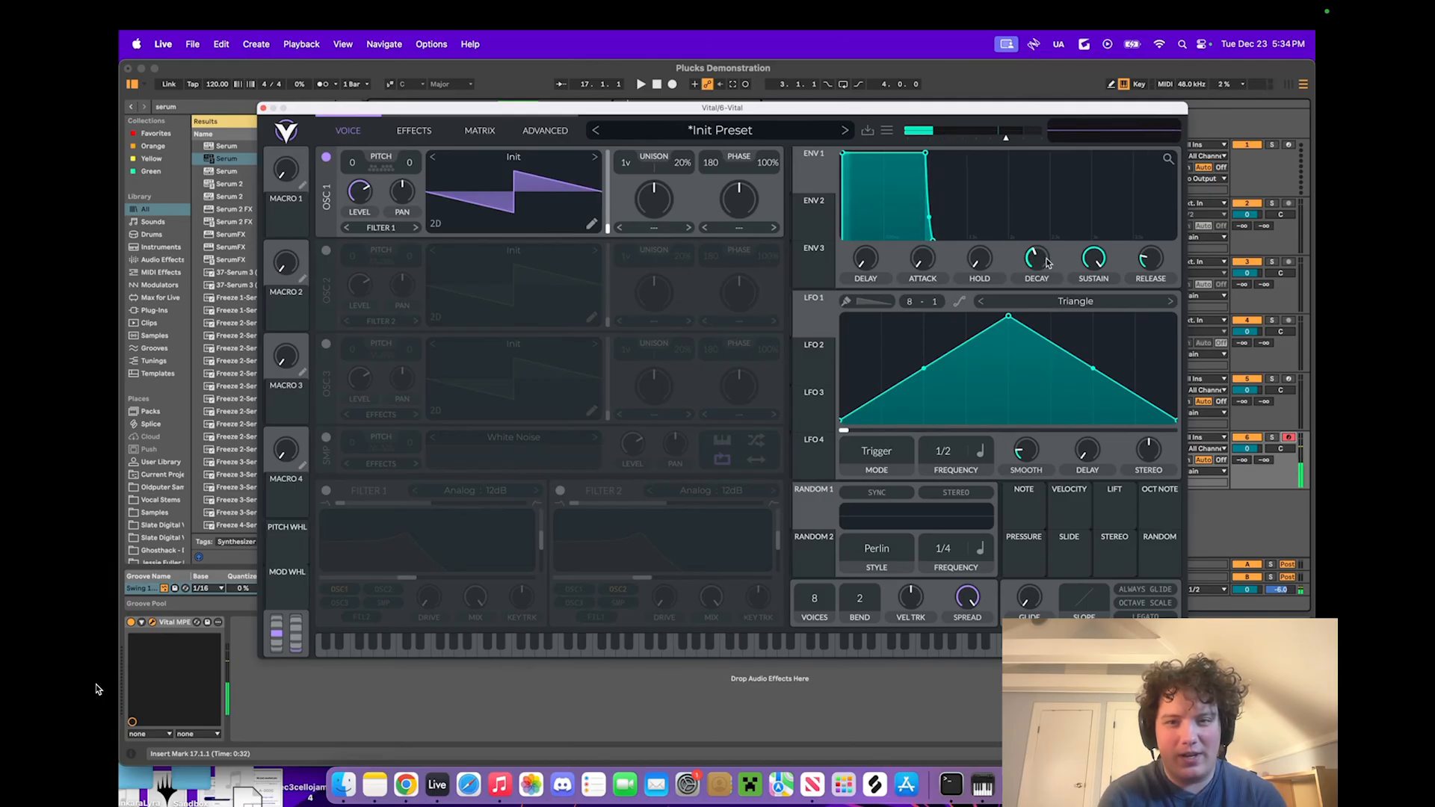
Step: Shape Vital's Env 1 into a pluck with a shorter decay, zero sustain and a minimal release
{"action": "mouse_move", "coordinate": [1036, 260]}
{"action": "left_mouse_down"}
{"action": "mouse_move", "coordinate": [1039, 276]}
{"action": "mouse_move", "coordinate": [1038, 251]}
{"action": "left_mouse_up"}
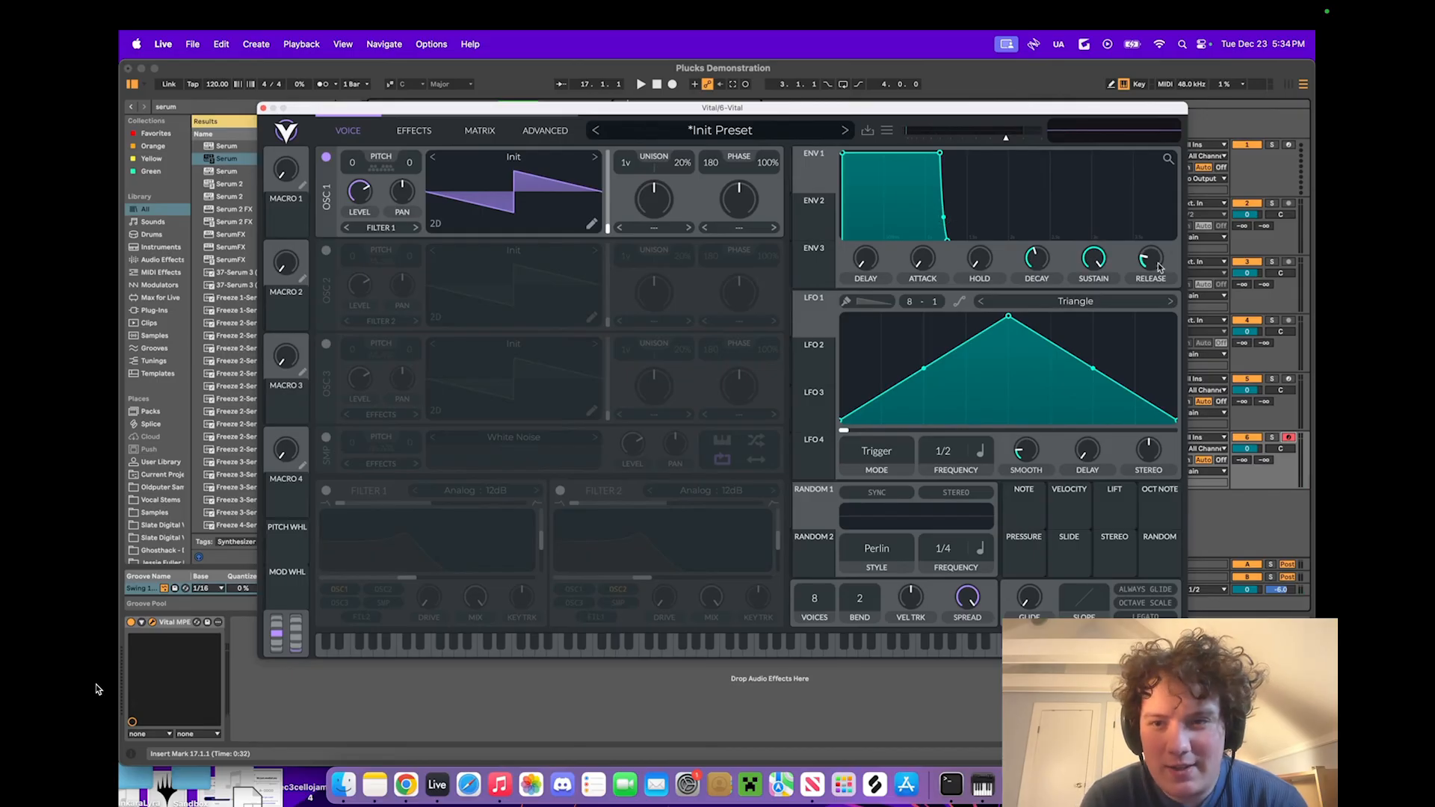
{"action": "left_click_drag", "start_coordinate": [1158, 267], "coordinate": [1151, 275]}
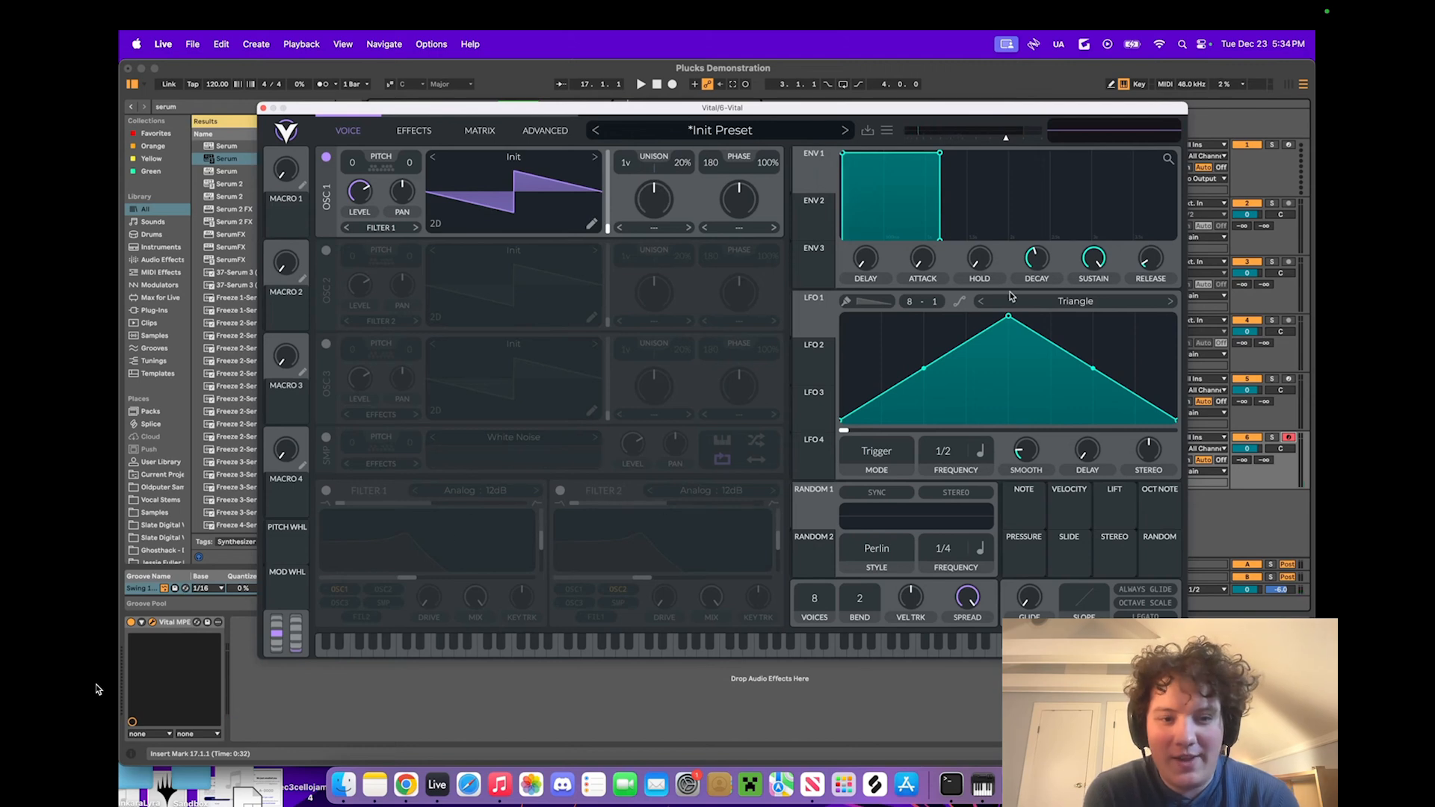
{"action": "left_click_drag", "start_coordinate": [1040, 263], "coordinate": [1104, 393]}
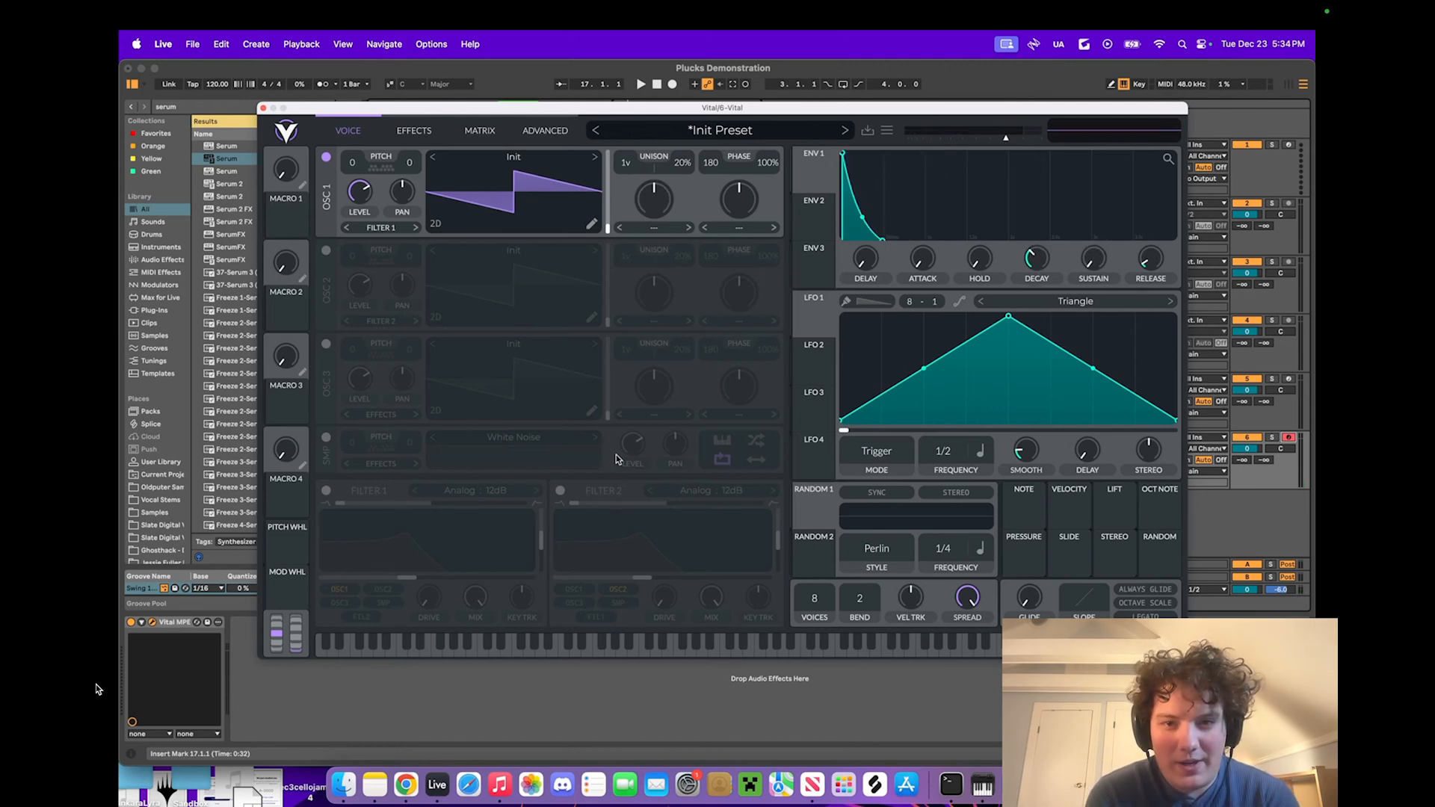
Step: Enable Filter 1 in Vital, modulate its cutoff with Env 1 and lower the base cutoff
{"action": "left_click", "coordinate": [327, 492]}
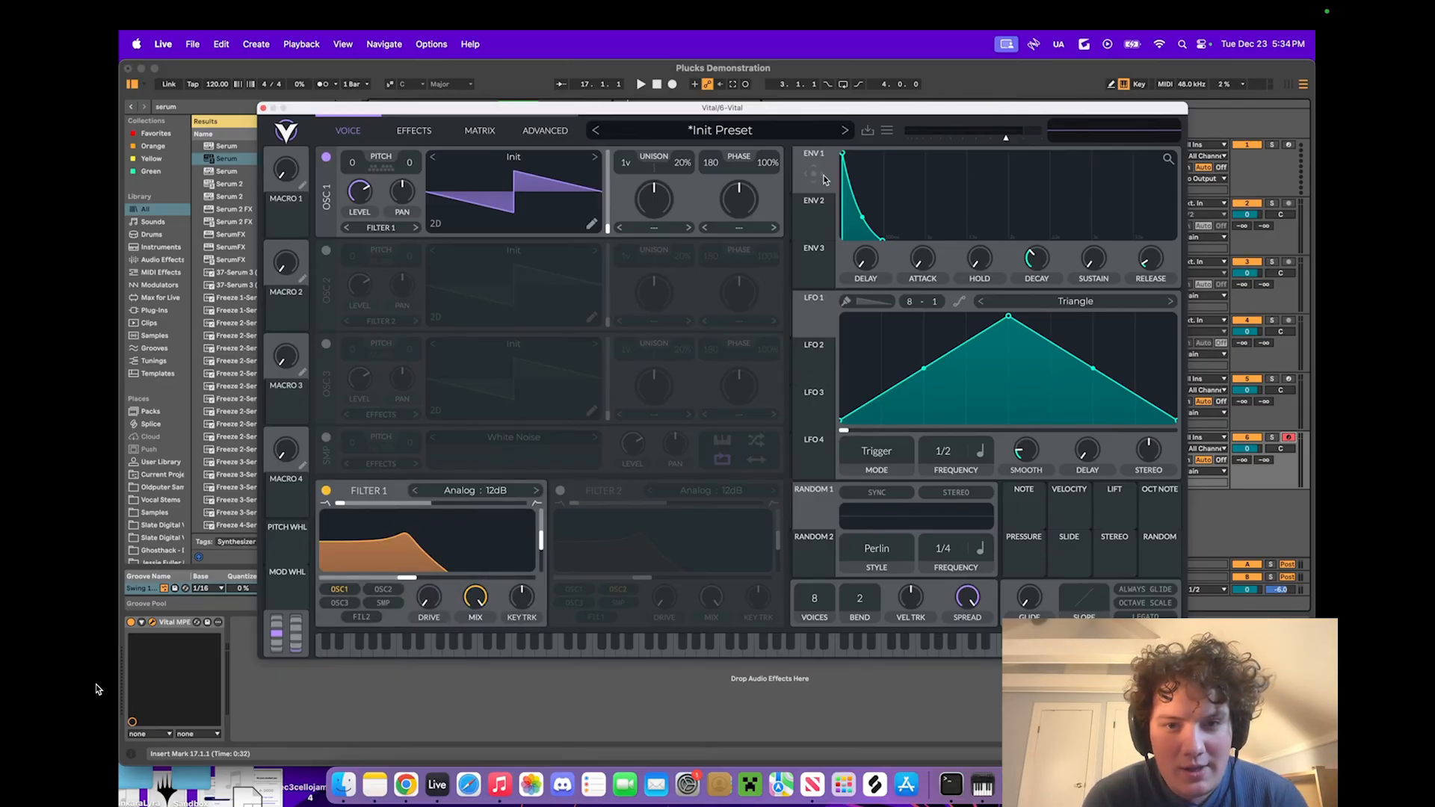
{"action": "left_click_drag", "start_coordinate": [816, 176], "coordinate": [344, 580]}
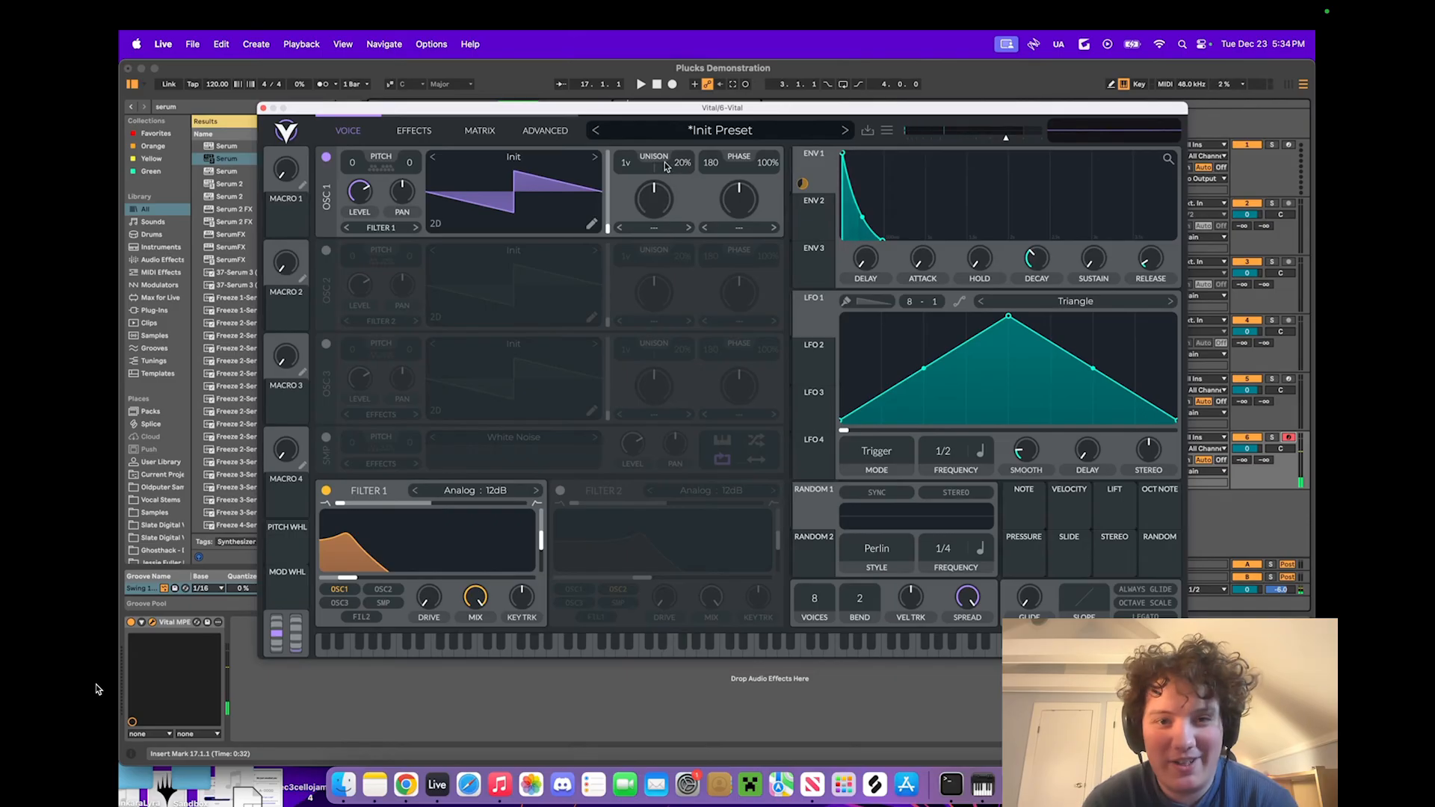
Step: Give oscillator 1 three unison voices with 11% detune and modulate the unison detune with Env 1
{"action": "left_click_drag", "start_coordinate": [625, 164], "coordinate": [681, 187]}
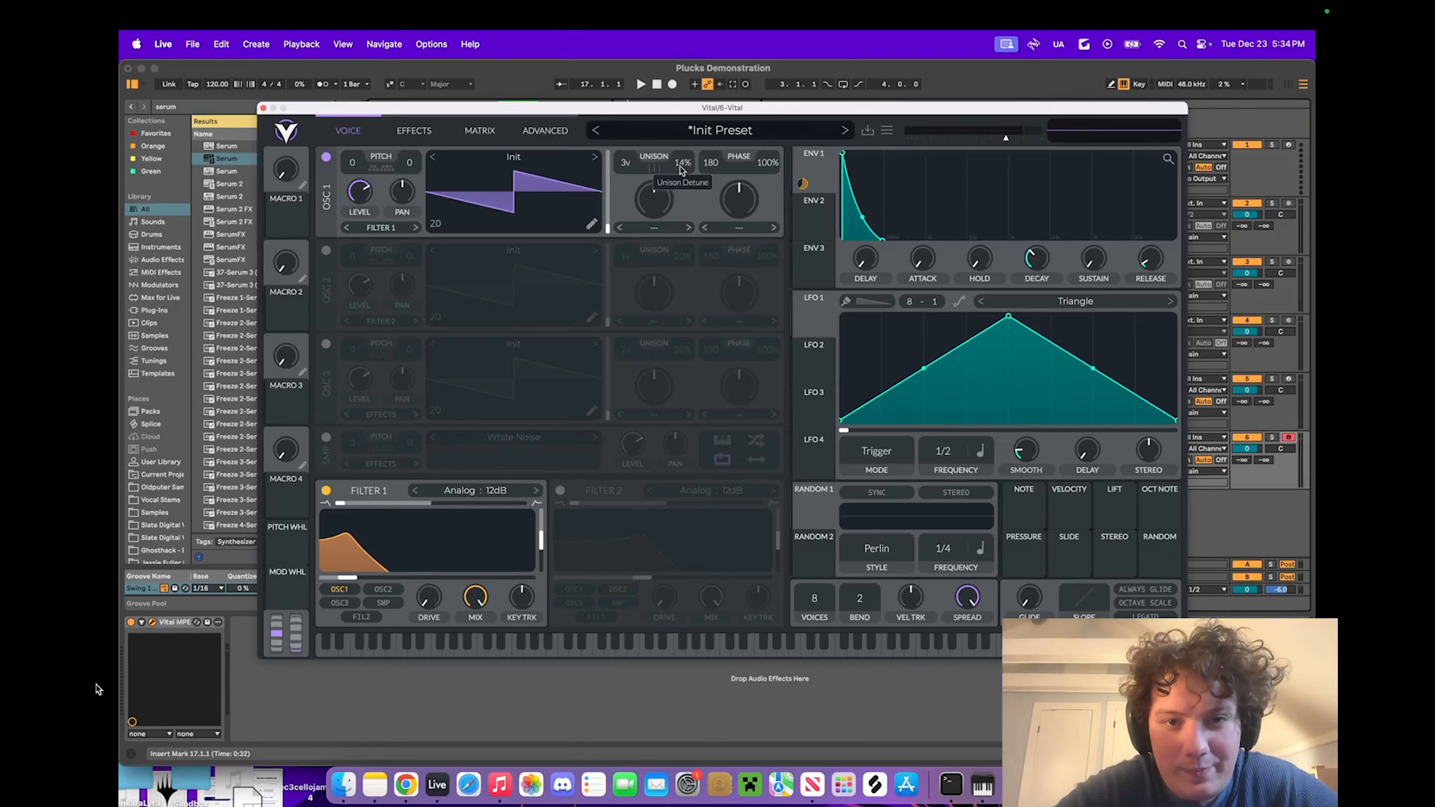
{"action": "left_click_drag", "start_coordinate": [680, 170], "coordinate": [680, 175]}
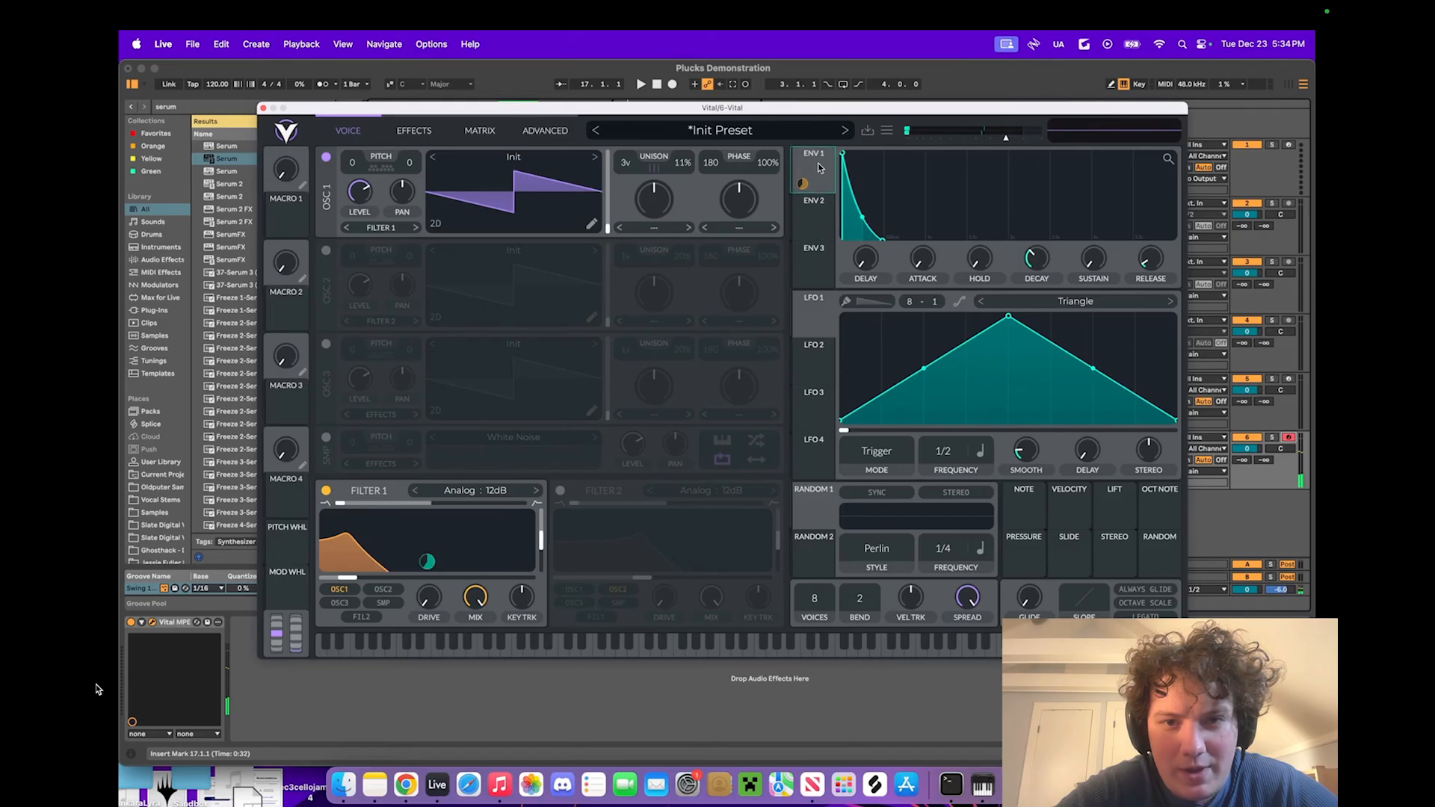
{"action": "left_click_drag", "start_coordinate": [802, 184], "coordinate": [680, 210]}
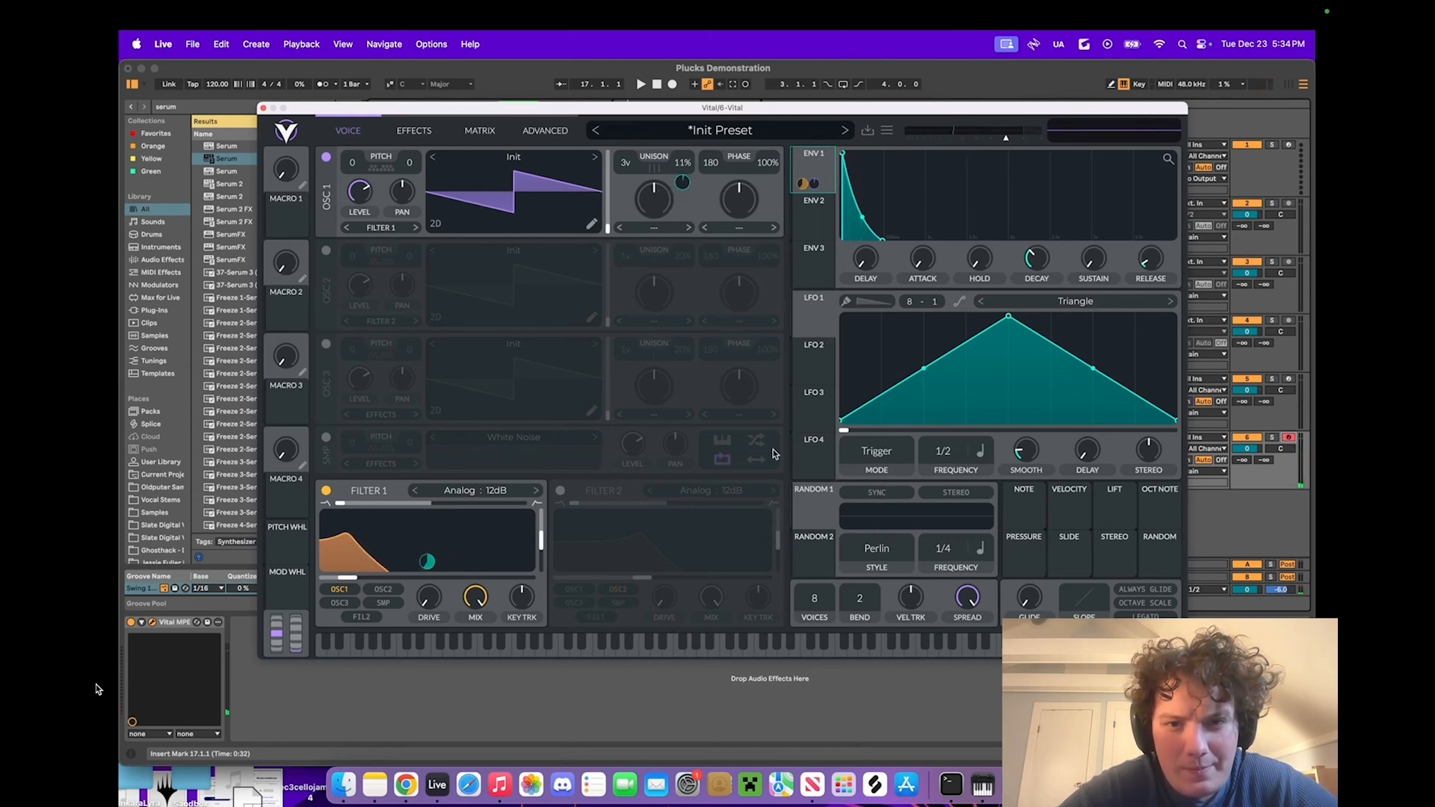
Step: Try other Analog types on Filter 1, such as Notch Blend, and return to Analog 12dB
{"action": "left_click", "coordinate": [536, 491]}
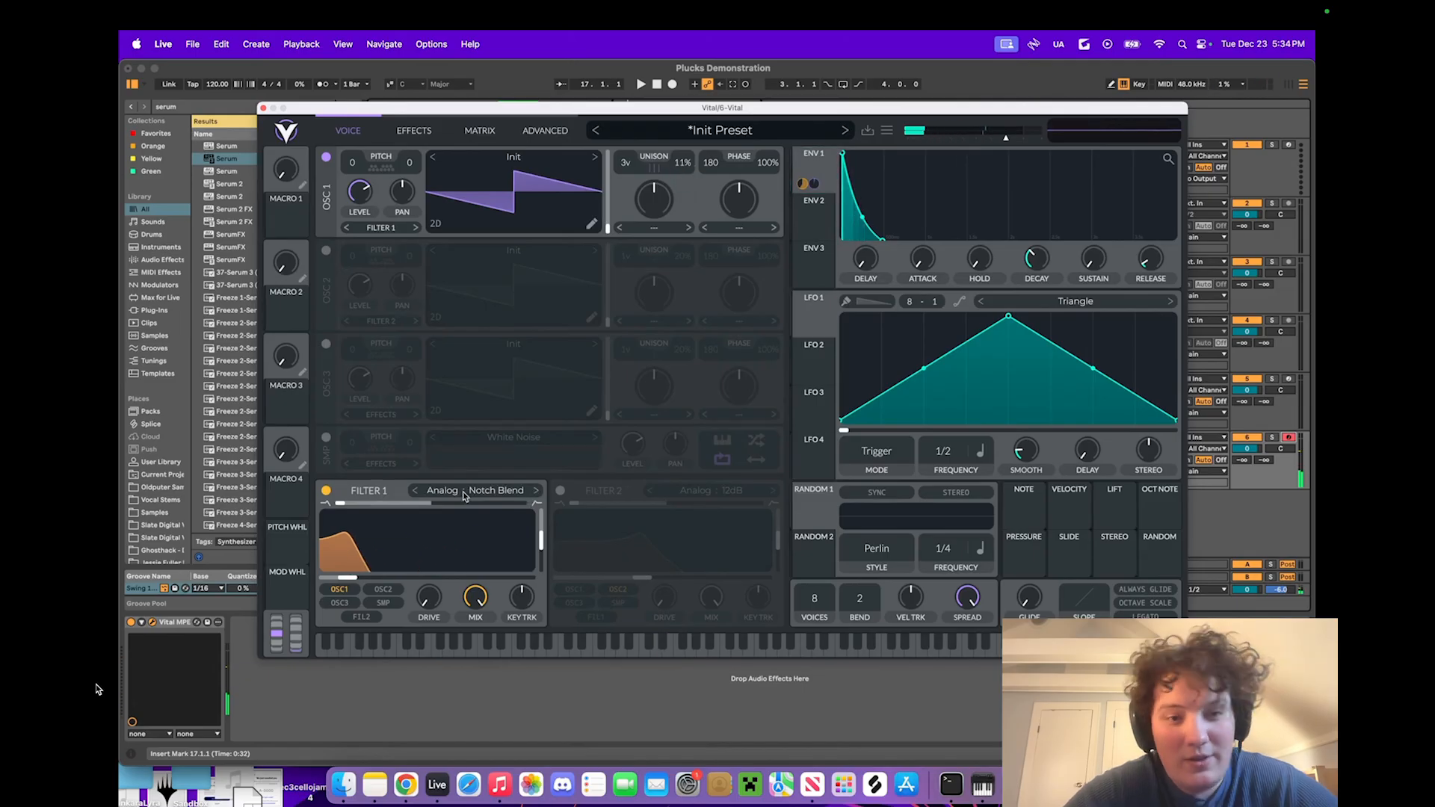
{"action": "left_click", "coordinate": [414, 491]}
{"action": "left_click", "coordinate": [414, 491]}
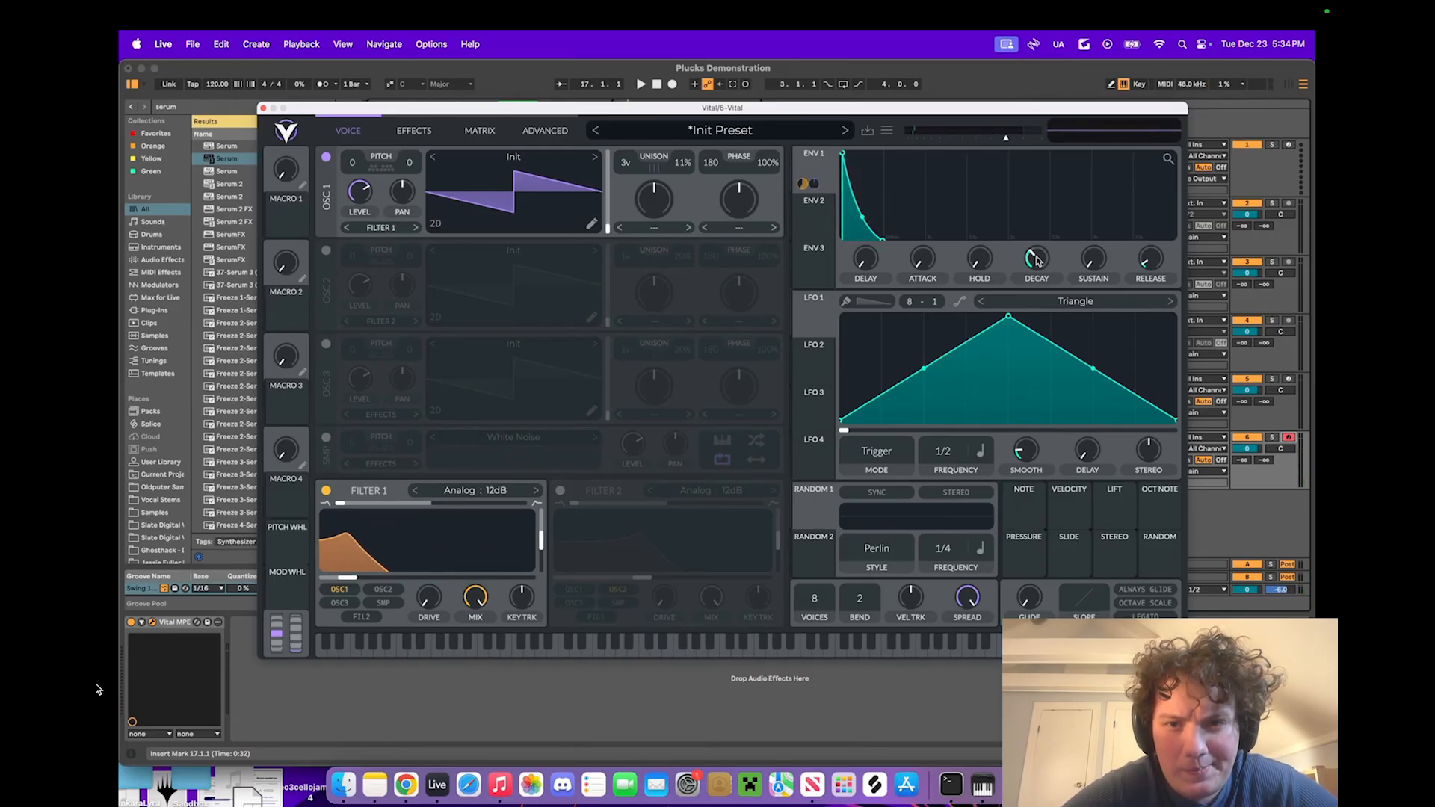
Step: Shorten Env 1's decay slightly further and close the Vital plugin window
{"action": "left_click_drag", "start_coordinate": [1035, 256], "coordinate": [1038, 265]}
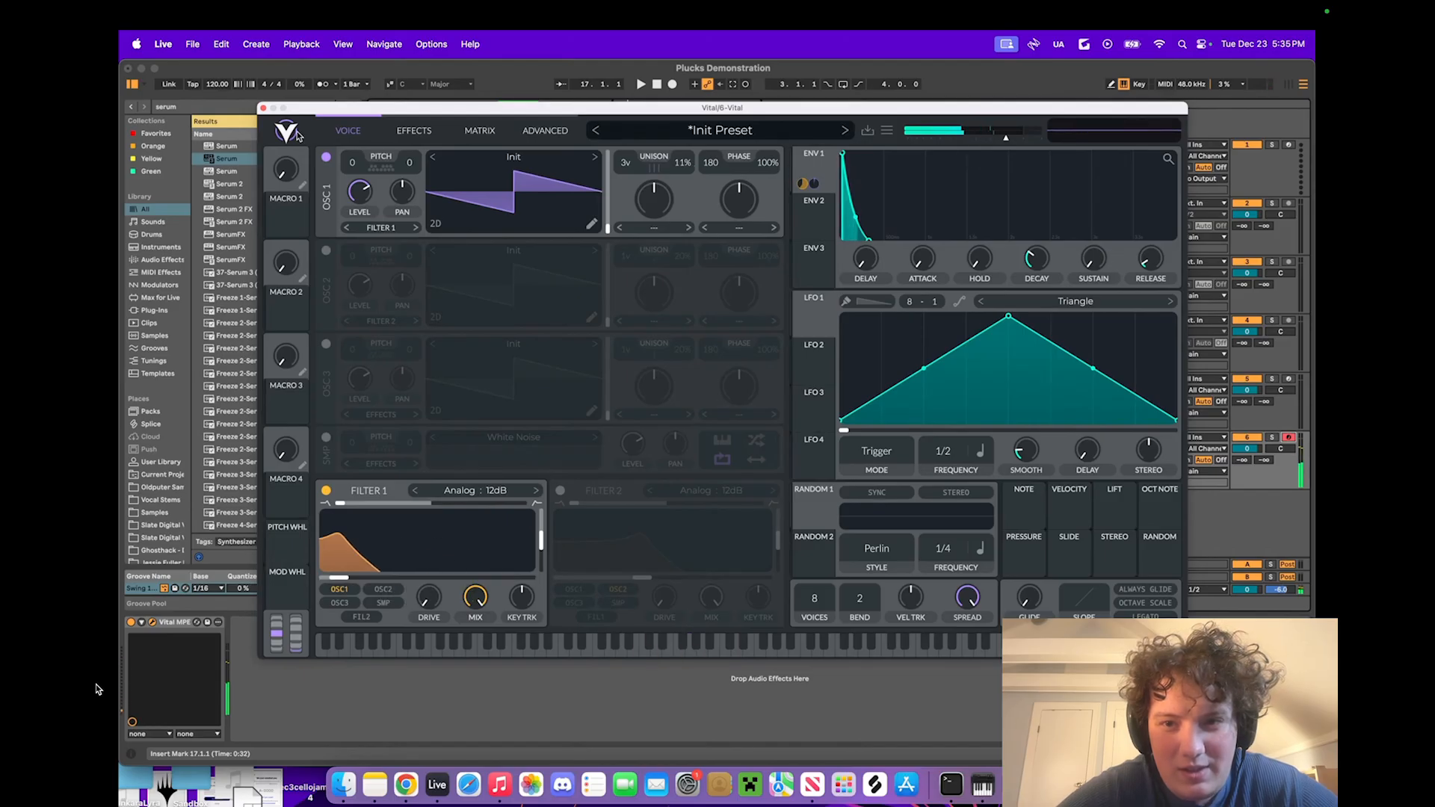
{"action": "left_click", "coordinate": [263, 109]}
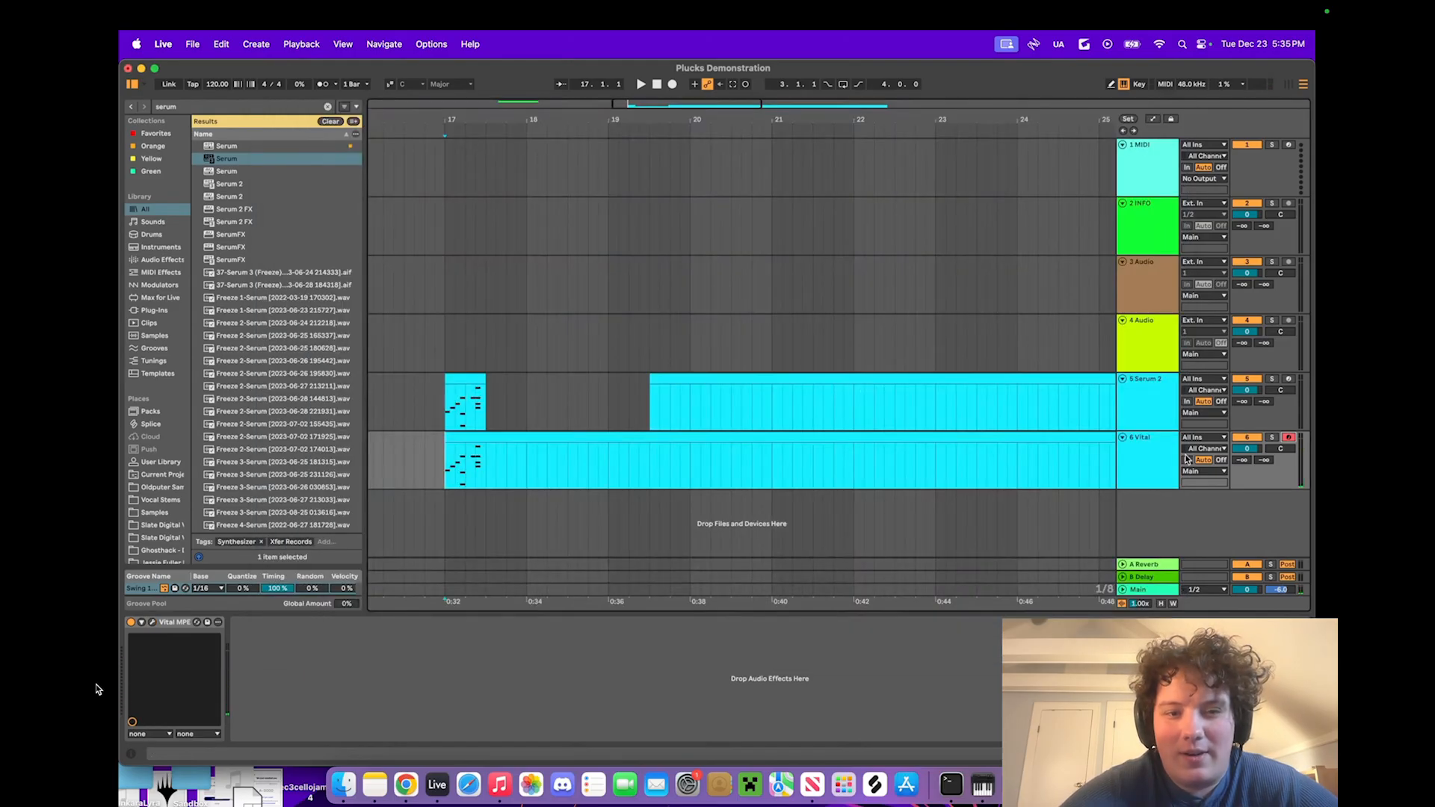
Step: Solo the Vital track and play its clip from bar 17 to hear the dry pluck
{"action": "left_click", "coordinate": [1270, 437]}
{"action": "key", "text": "space"}
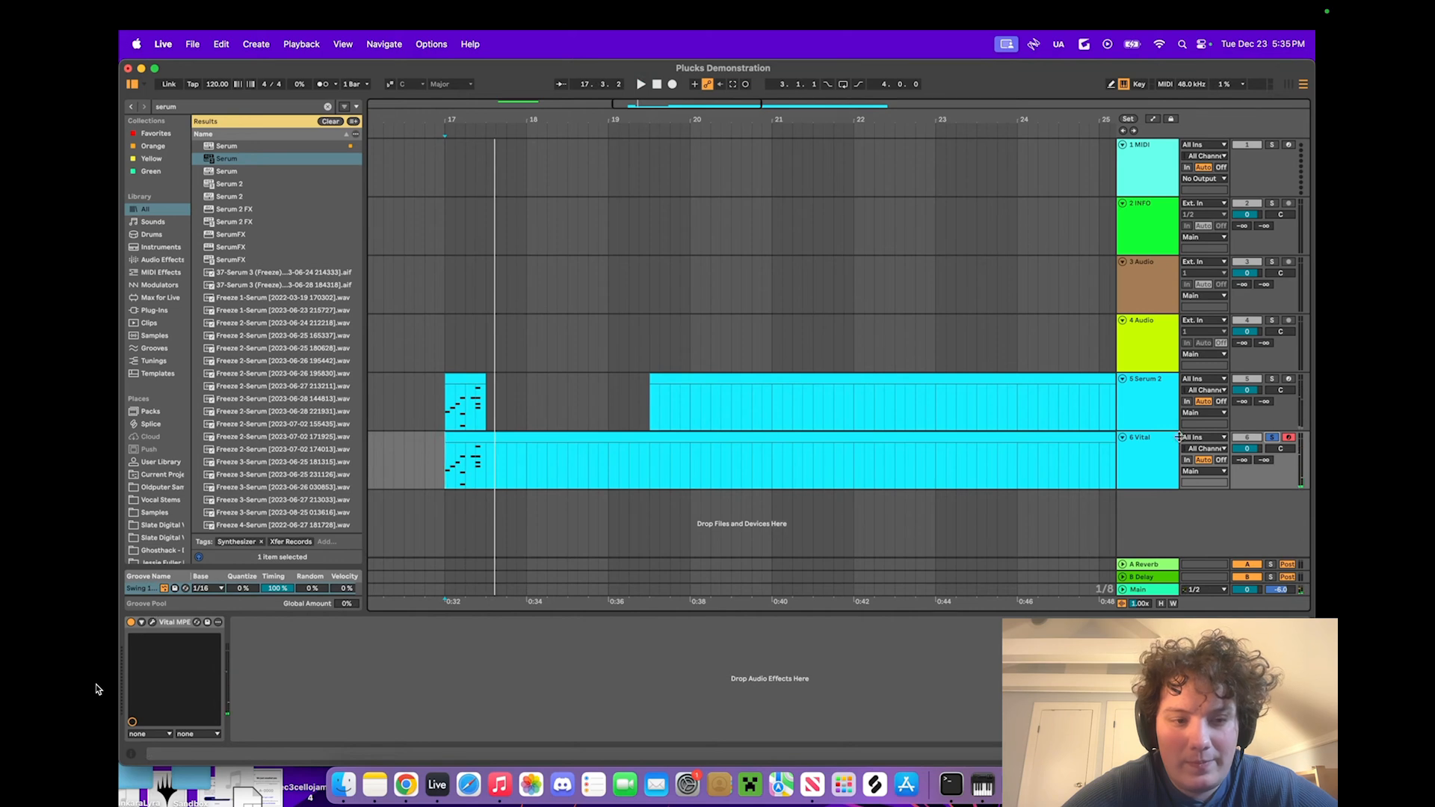
Step: Copy the Delay device from the Serum 2 track onto the Vital track and play back the delayed pluck
{"action": "left_click", "coordinate": [1177, 394]}
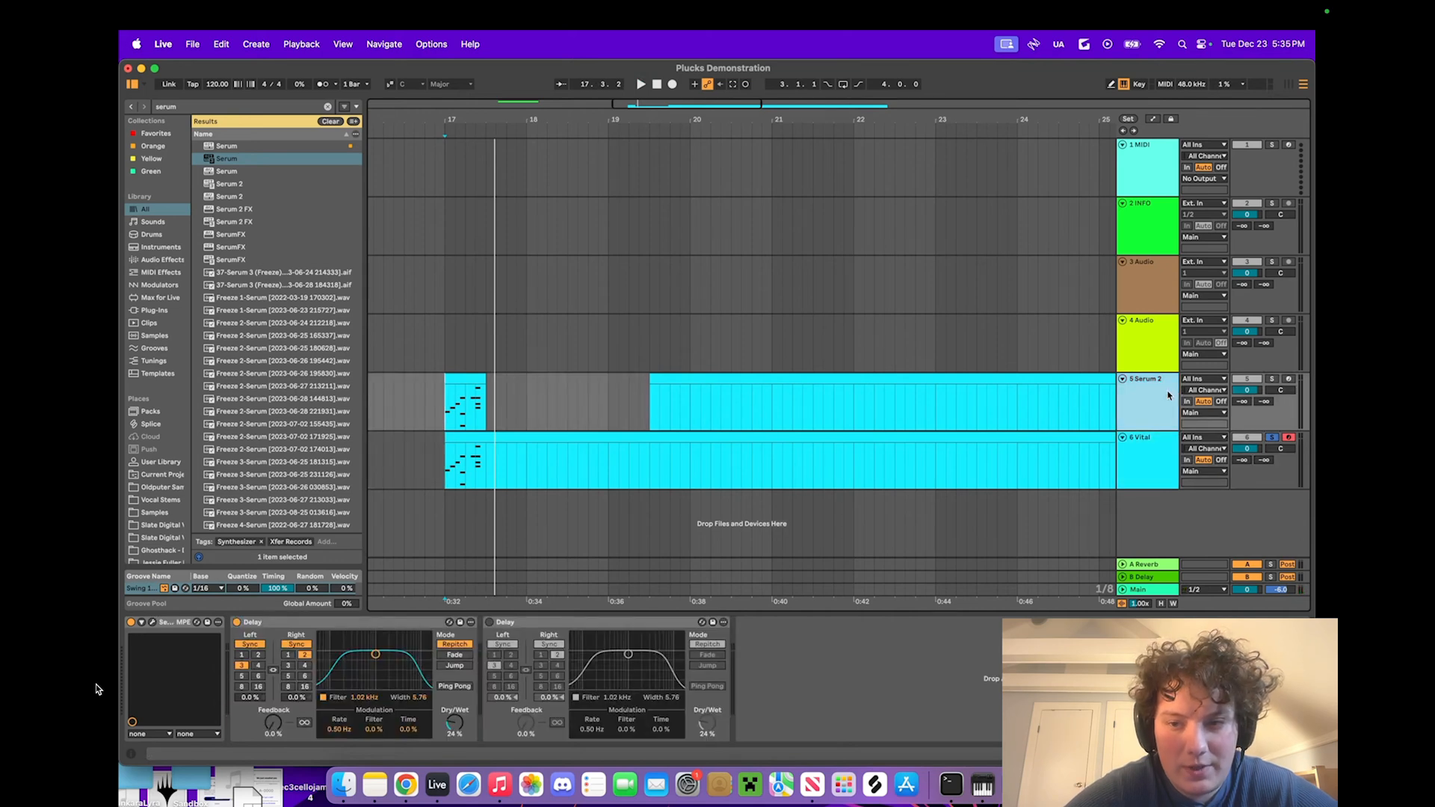
{"action": "left_click", "coordinate": [1148, 456]}
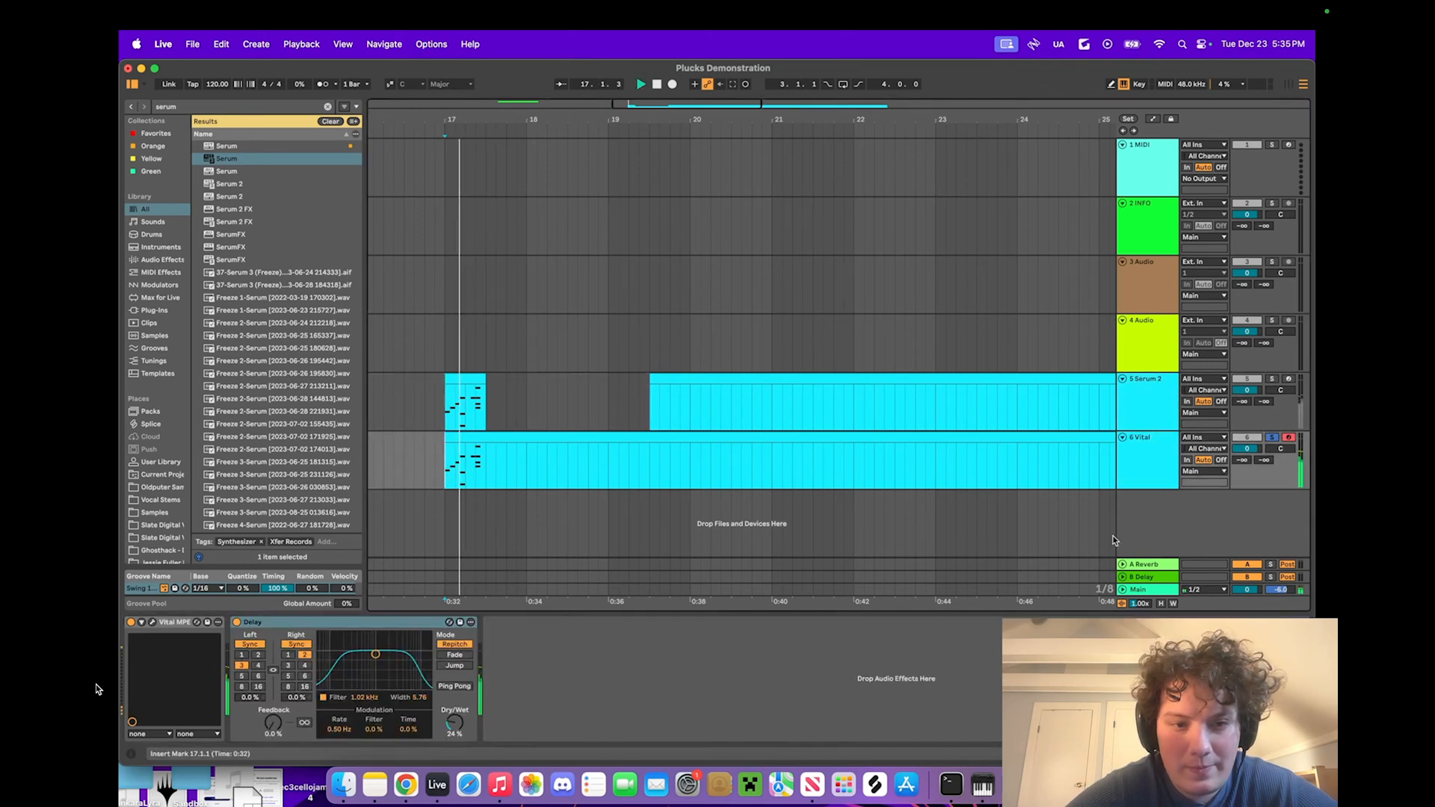
{"action": "left_click", "coordinate": [424, 634]}
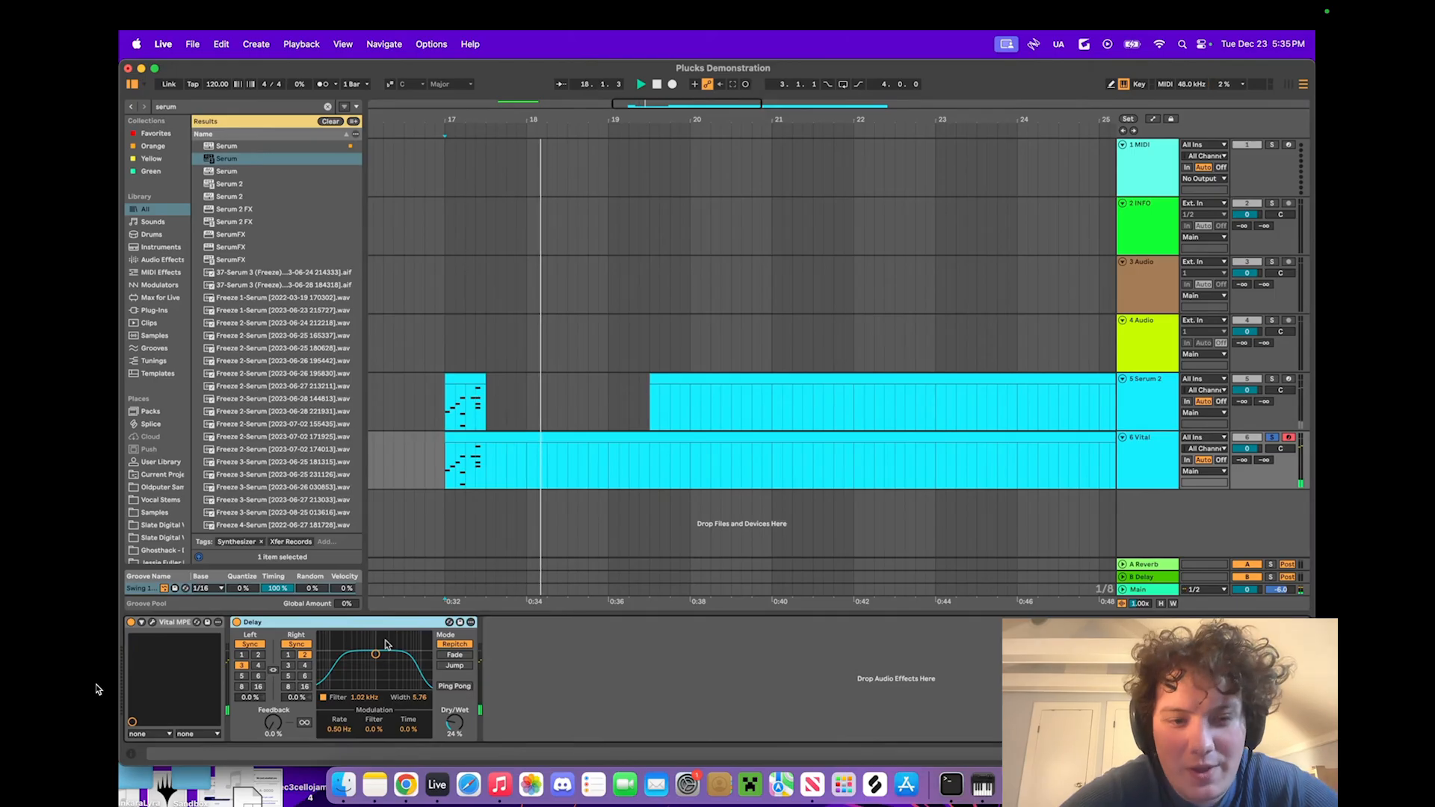
{"action": "key", "text": "space"}
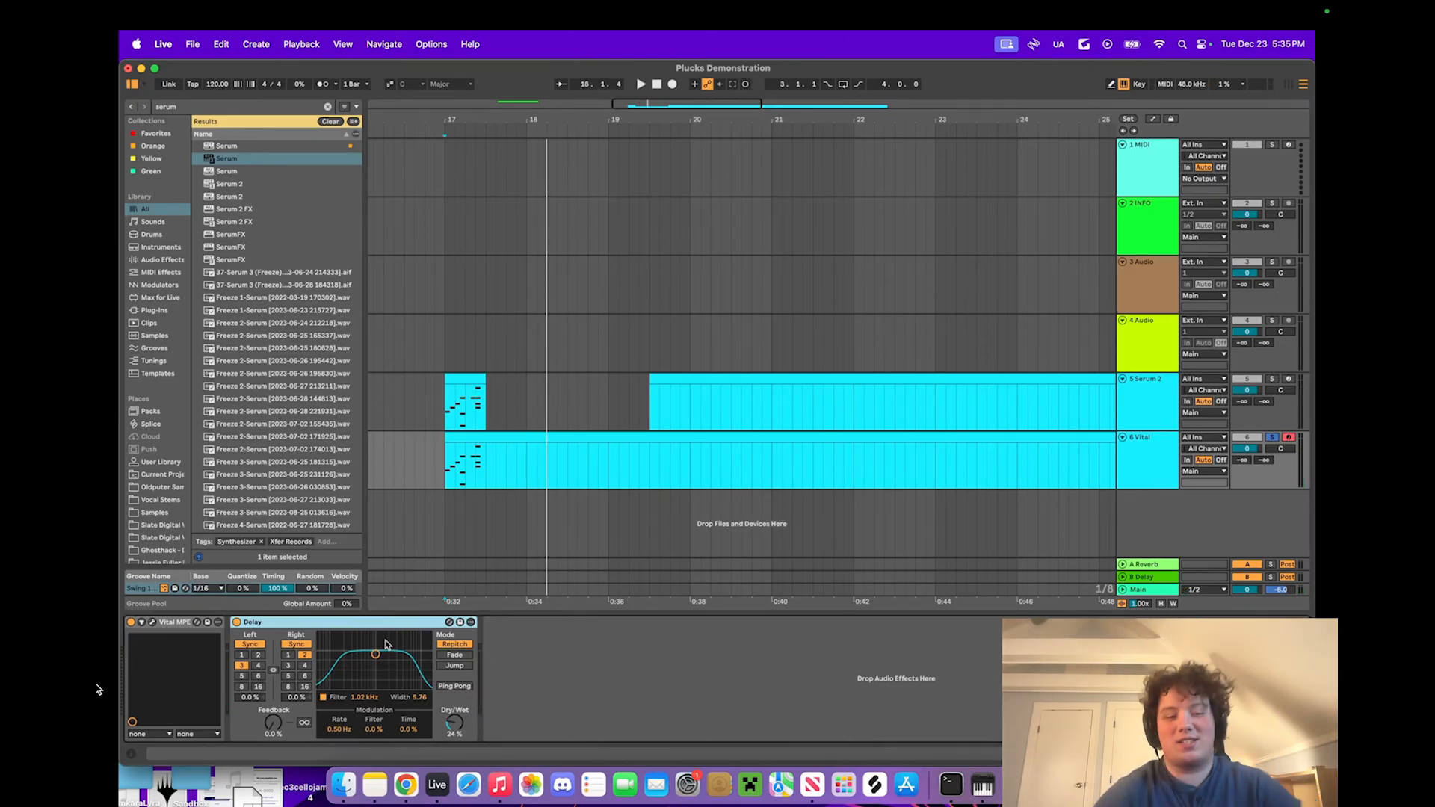
Step: Place the insert mark at the start of the Vital clip at bar 17 and unsolo the Vital track
{"action": "left_click", "coordinate": [445, 480]}
{"action": "scroll", "coordinate": [471, 471], "scroll_direction": "left", "scroll_amount": 3}
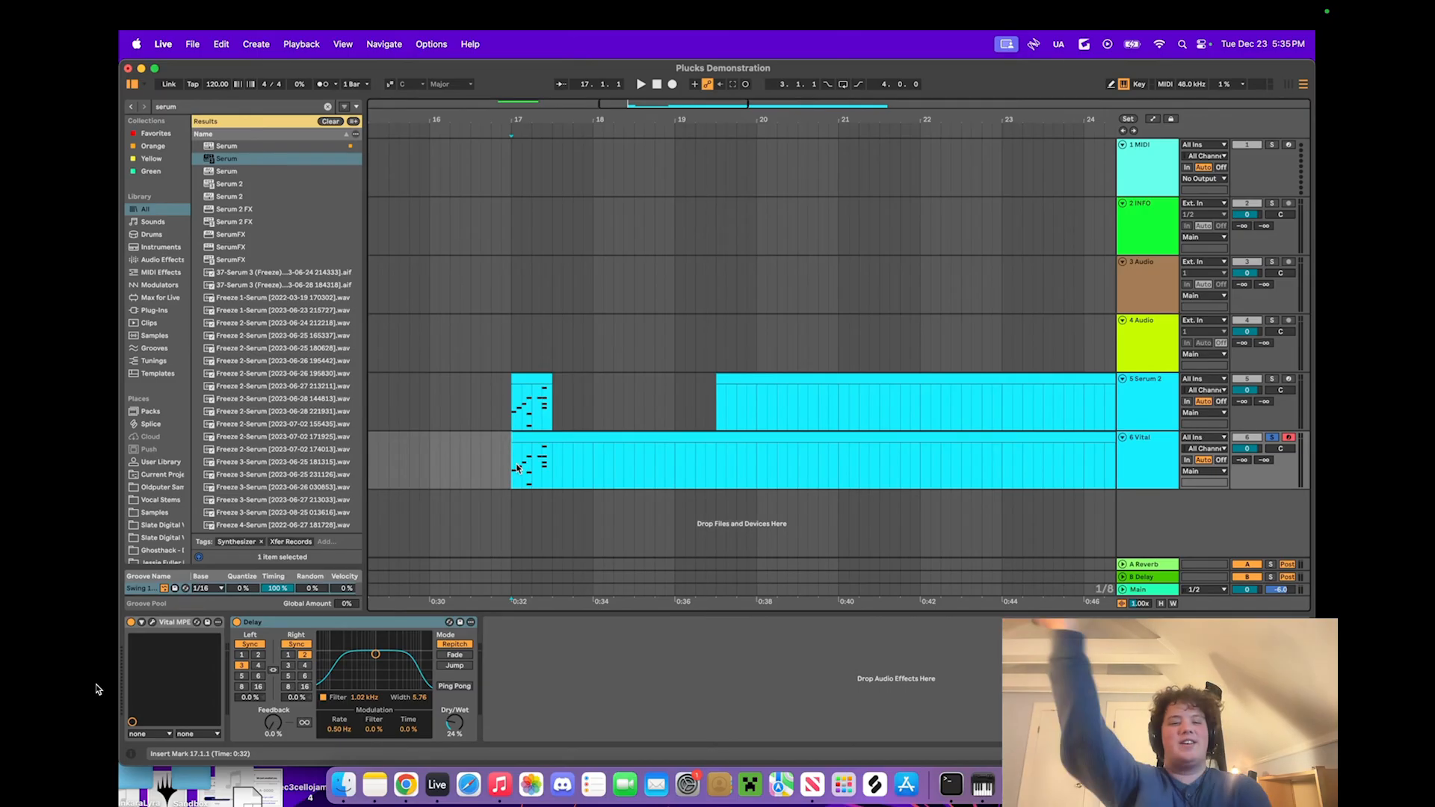
{"action": "left_click", "coordinate": [1273, 438]}
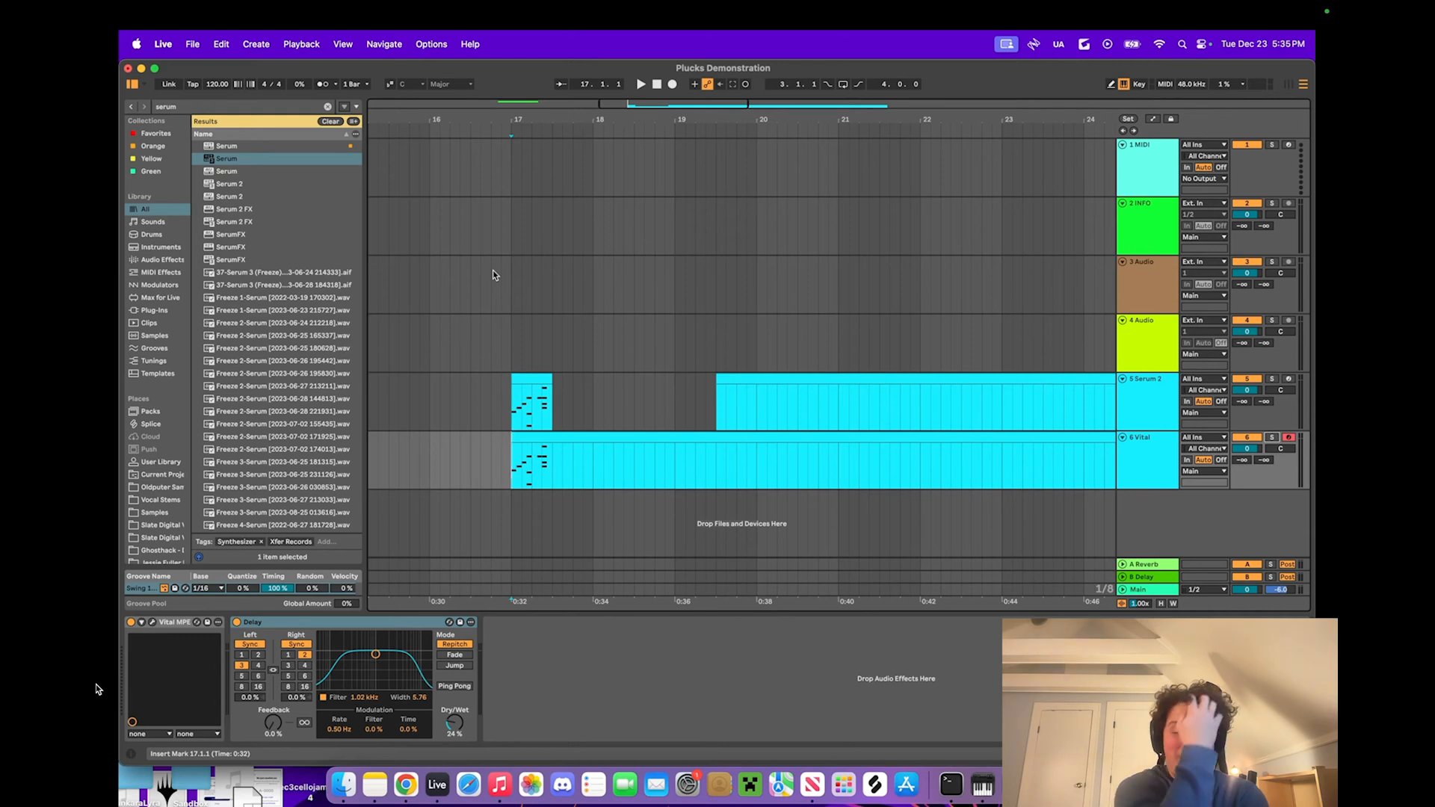
Step: Open the recent set Sinfolds Rager.als, saving the changes to Plucks Demonstration
{"action": "left_click", "coordinate": [193, 44]}
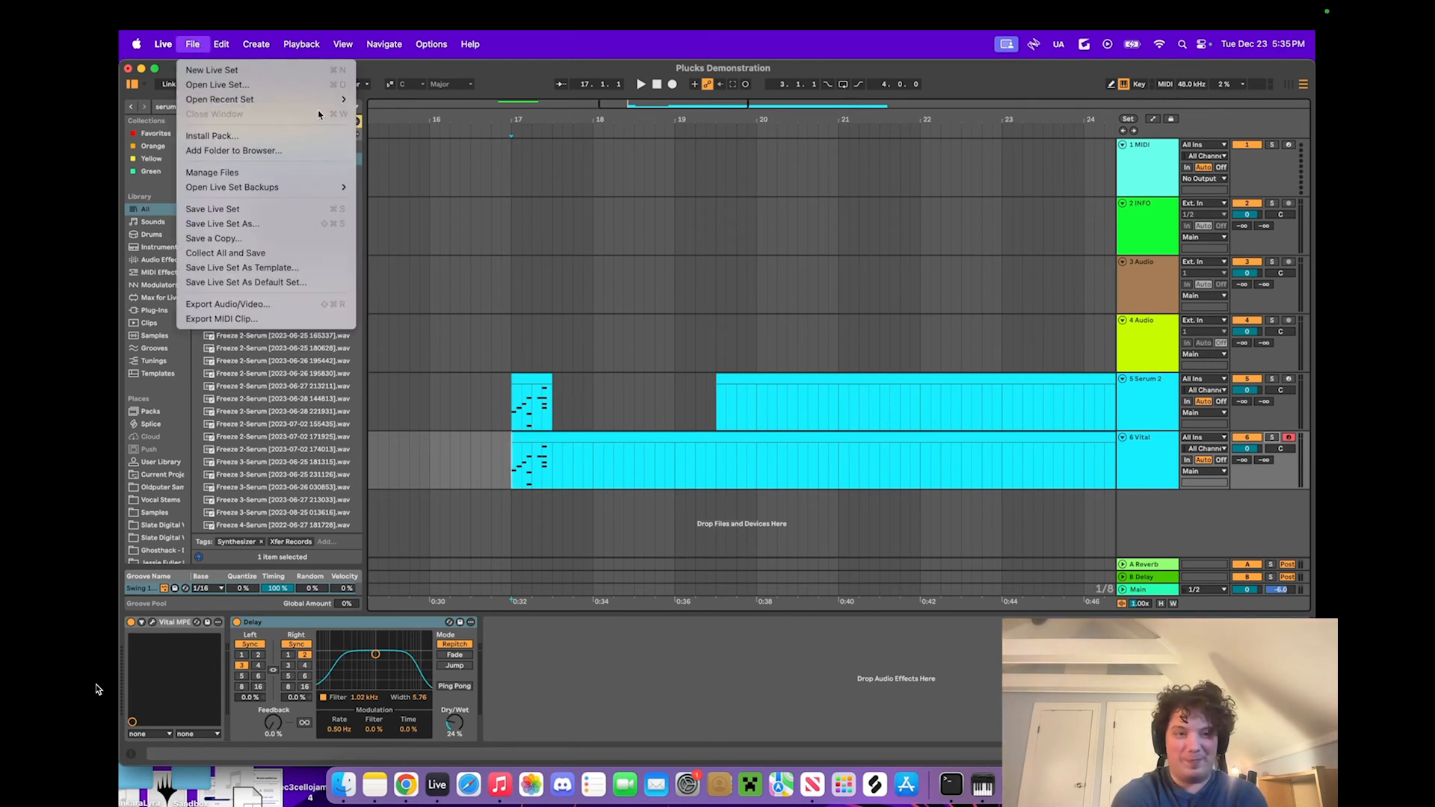
{"action": "mouse_move", "coordinate": [346, 100]}
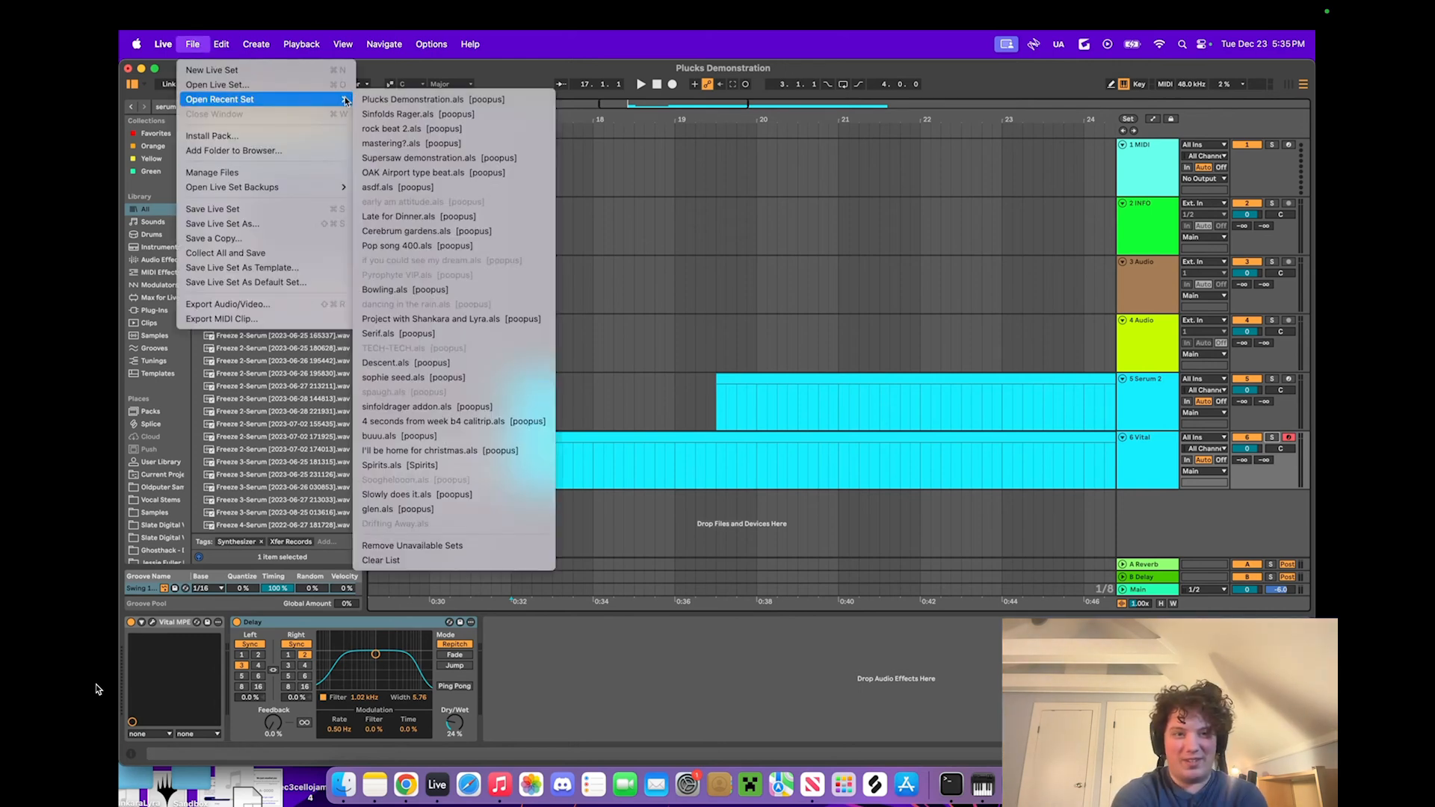
{"action": "left_click", "coordinate": [402, 114]}
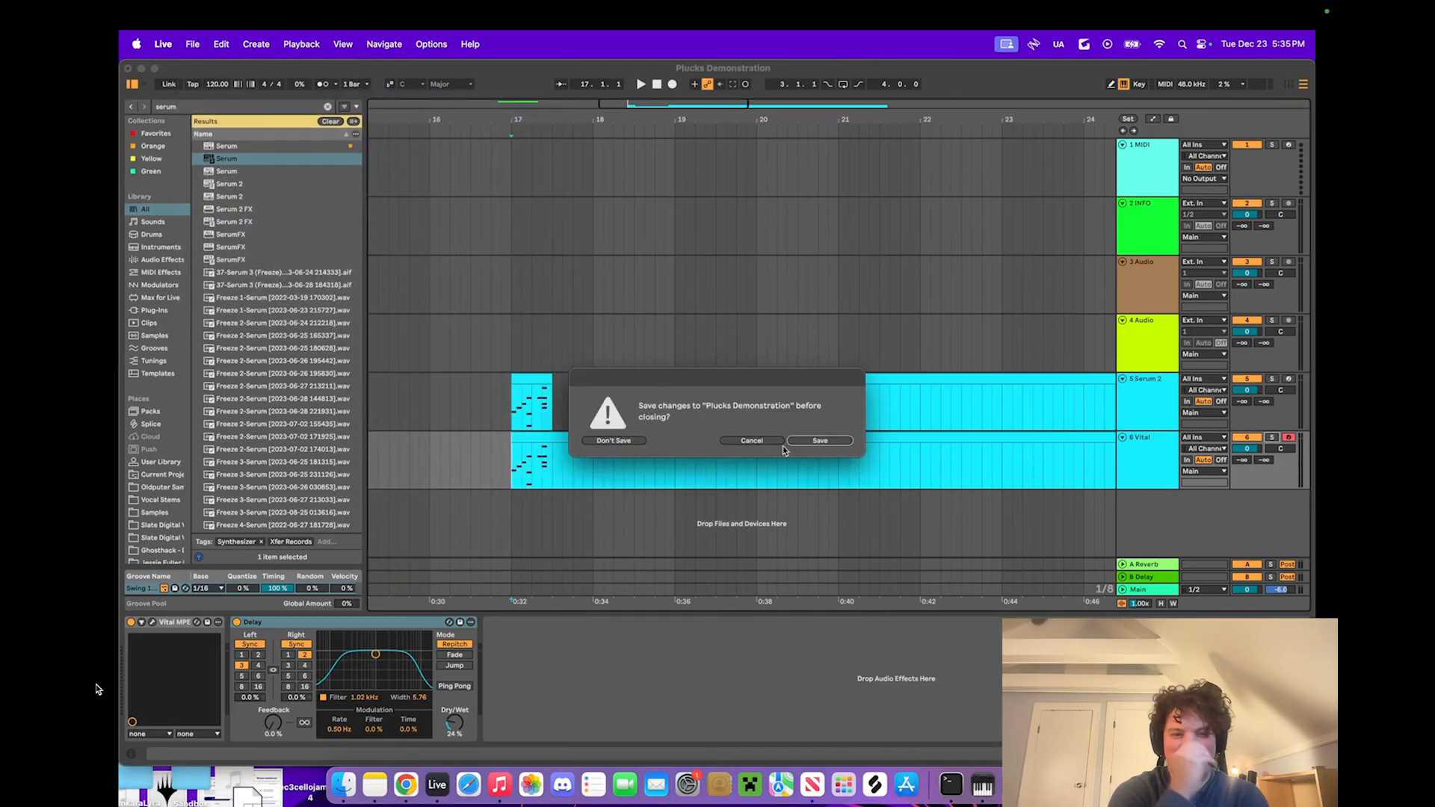
{"action": "left_click", "coordinate": [827, 441]}
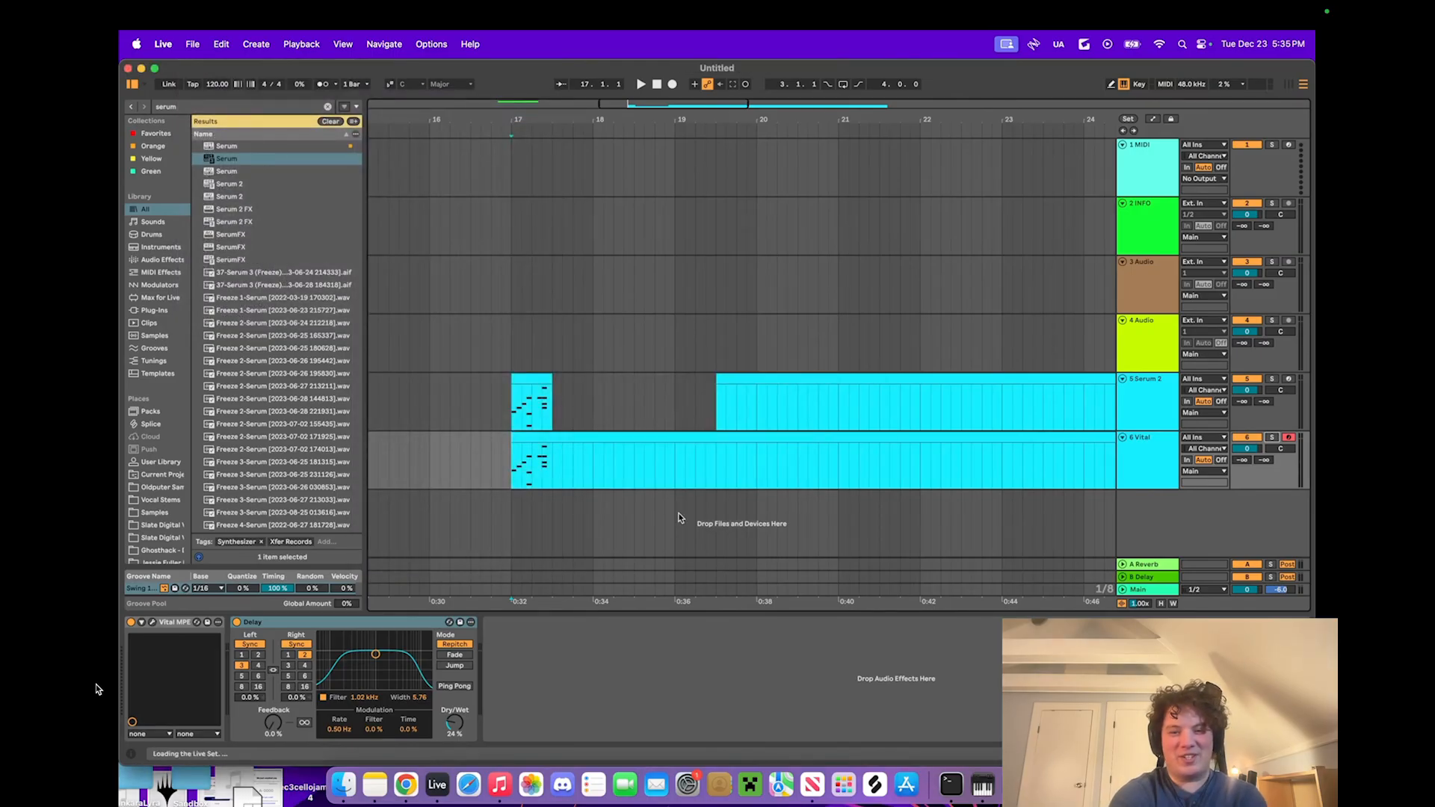